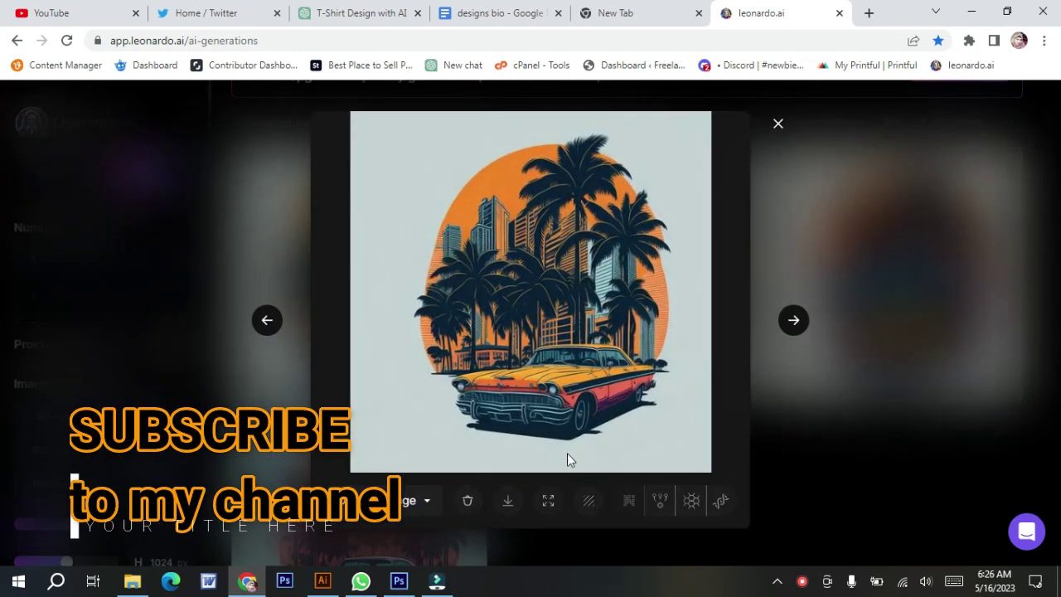
# - Save the palm-tree and car image as a JPEG in the banner folder and close its preview
pyautogui.rightClick(625, 145)
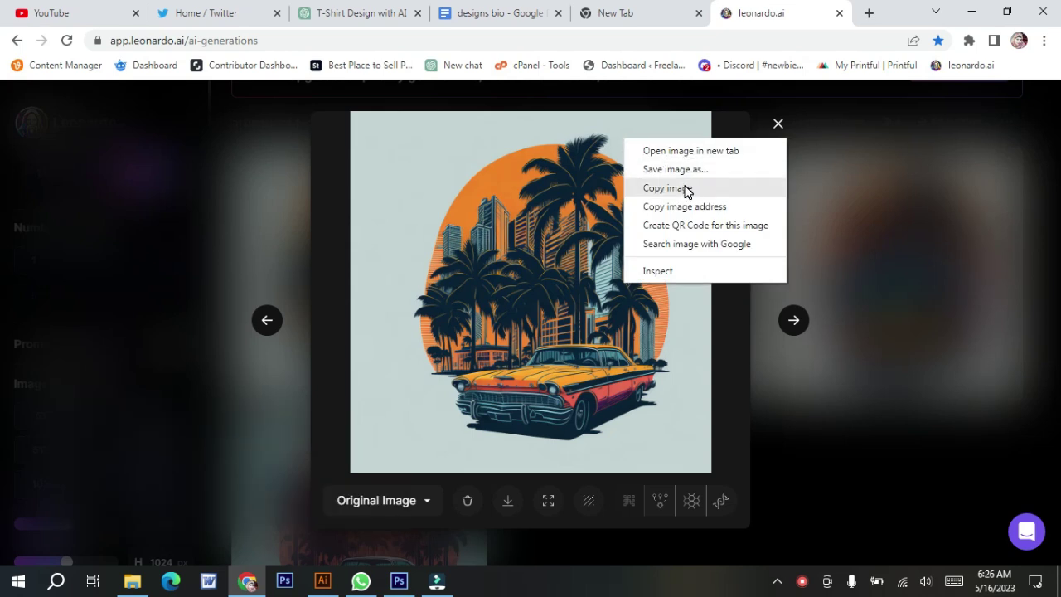
pyautogui.click(709, 170)
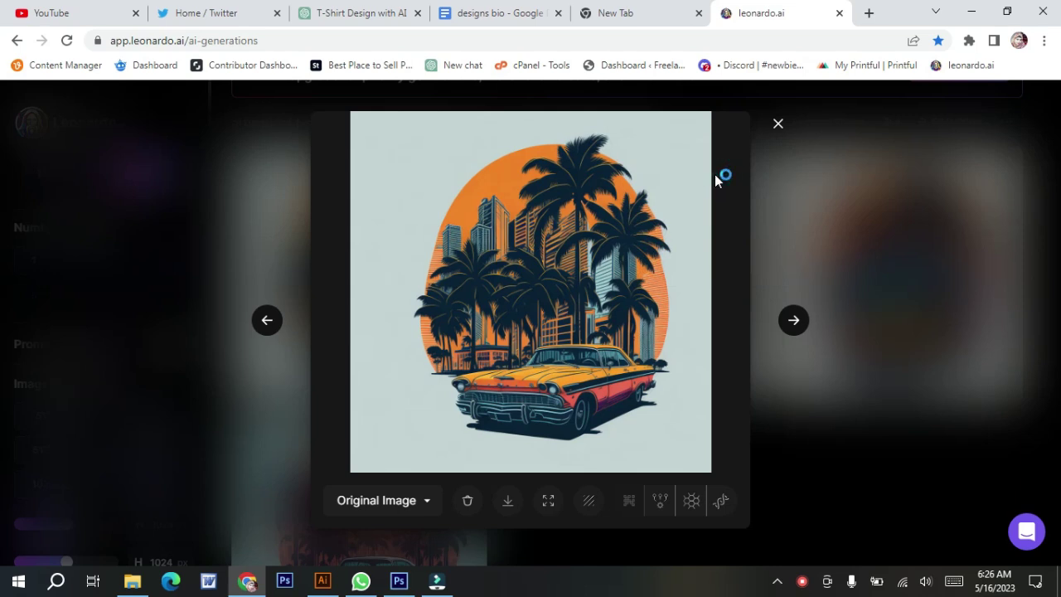
pyautogui.scroll(1, 358, 187)
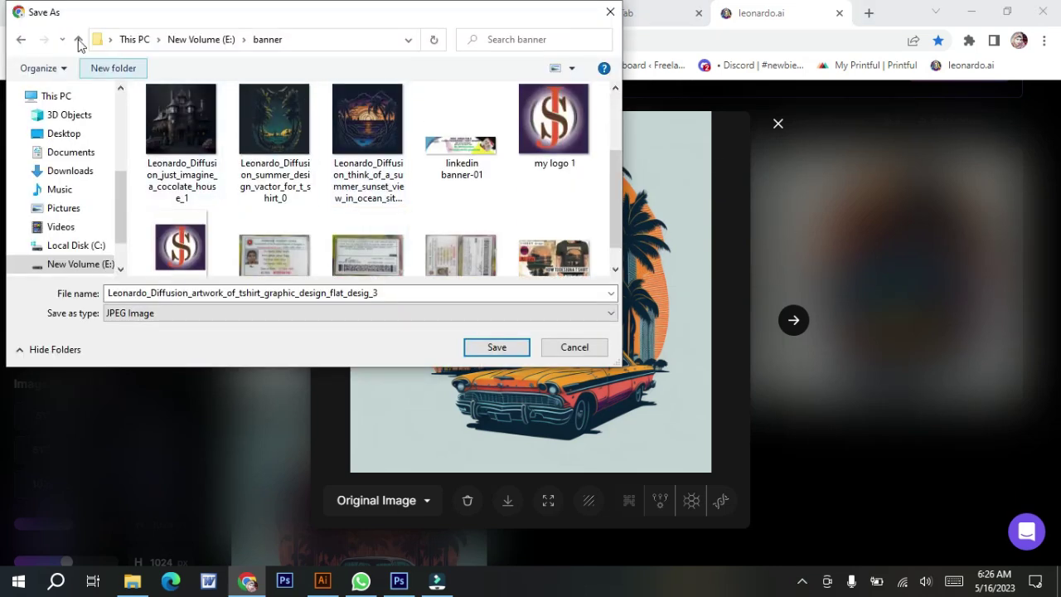
pyautogui.click(497, 351)
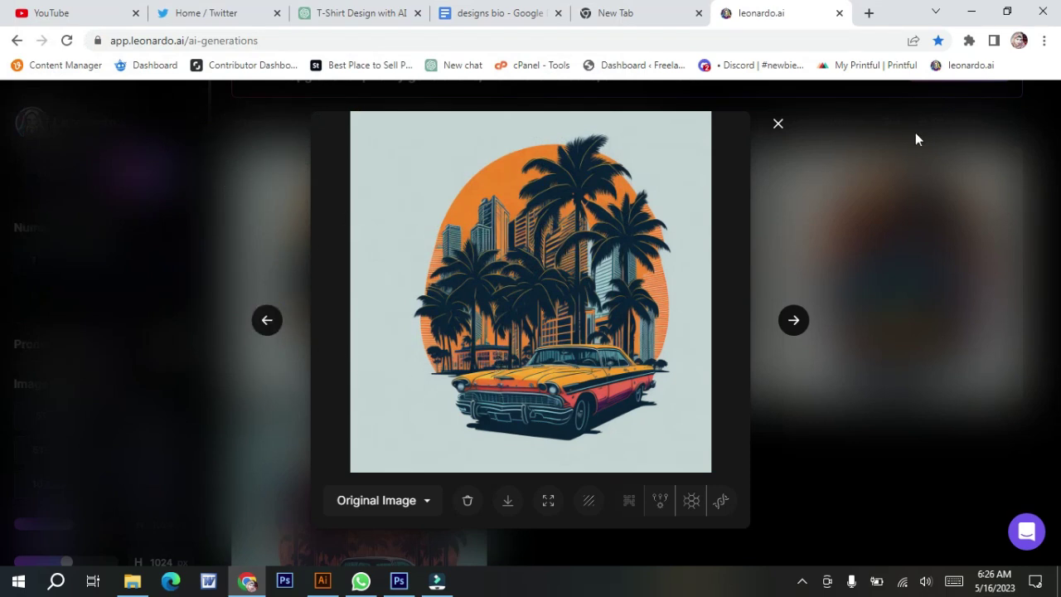
pyautogui.click(779, 125)
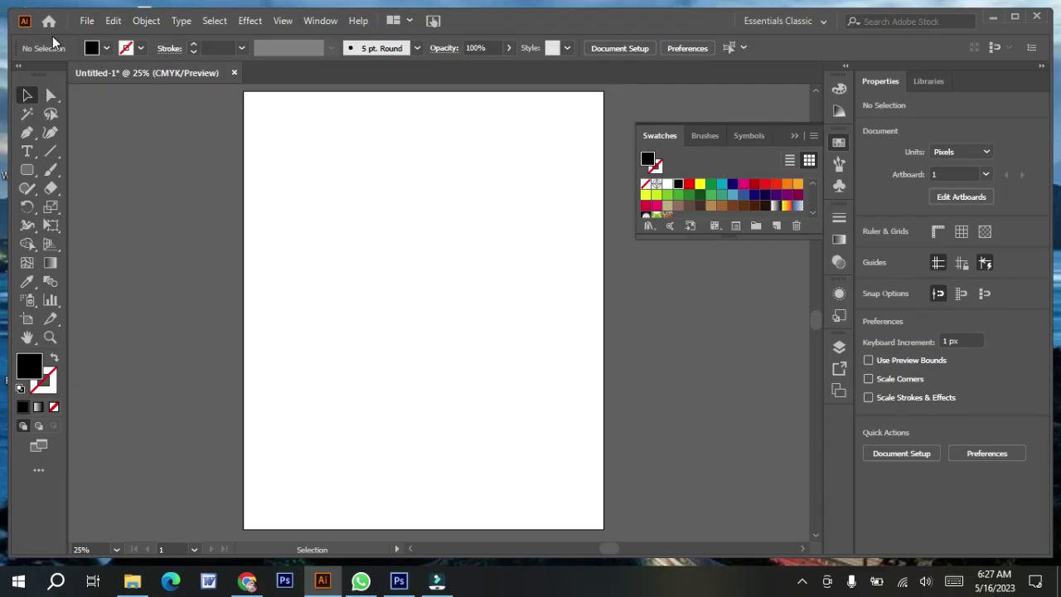
# - Switch to Illustrator and open Leonardo_Diffusion_artwork_of_tshirt_graphic_design_flat_desig_3 from the banner folder
pyautogui.click(87, 20)
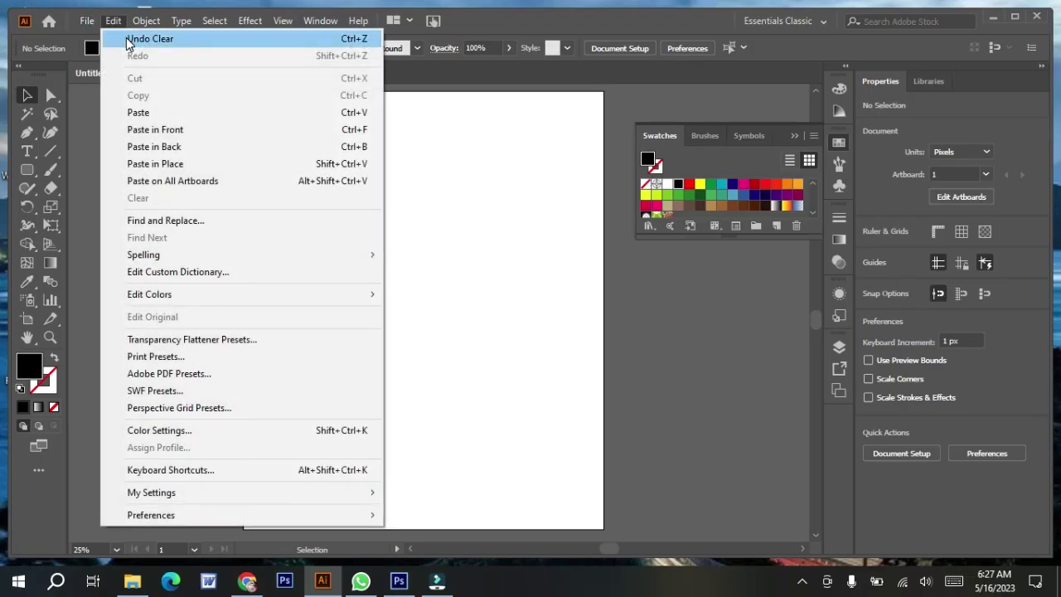
pyautogui.click(108, 73)
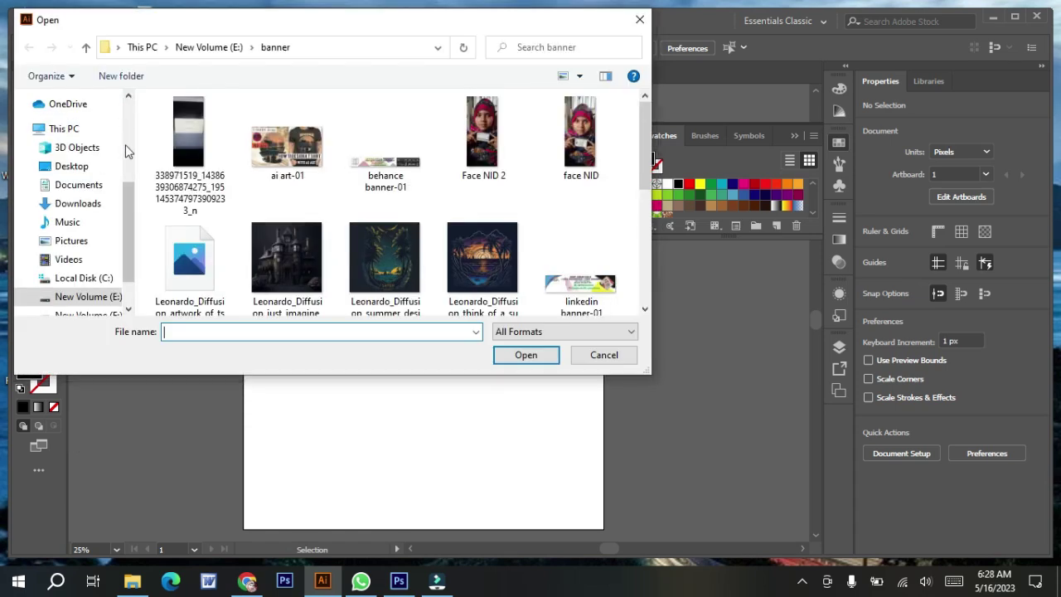
pyautogui.click(189, 257)
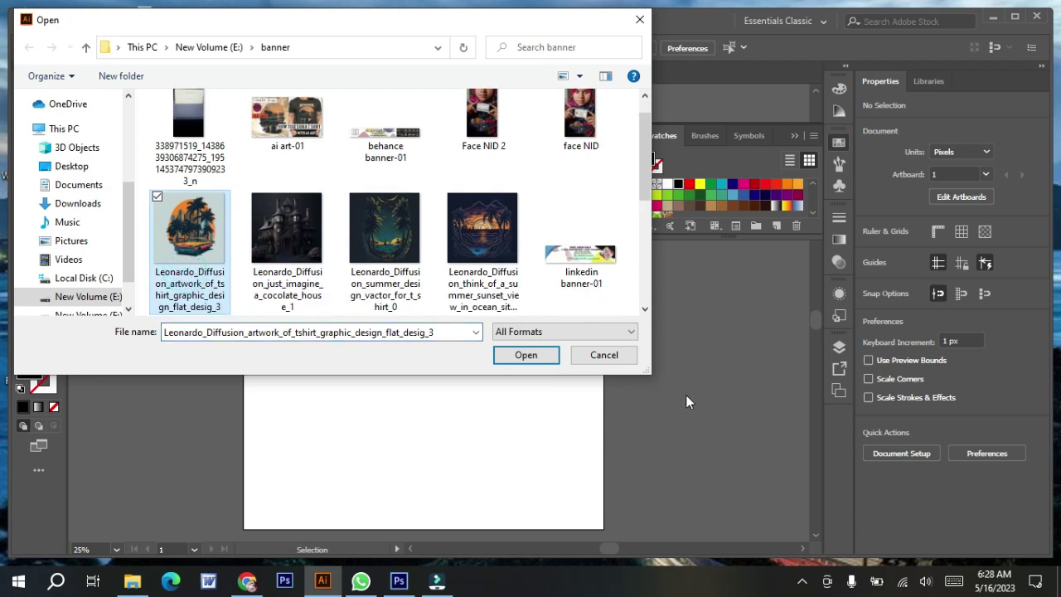
pyautogui.click(540, 357)
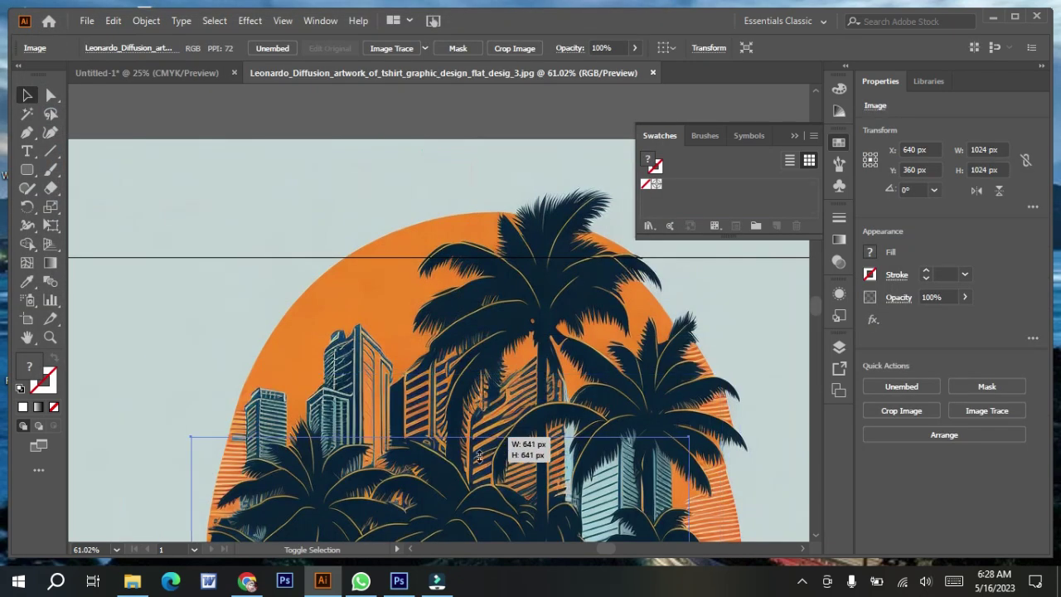
# - Transfer the artwork, shrunk to about 428 px square, into the Untitled-1 document and close the source JPEG without saving
pyautogui.moveTo(479, 470); pyautogui.dragTo(486, 306)
pyautogui.moveTo(490, 404); pyautogui.dragTo(656, 97)
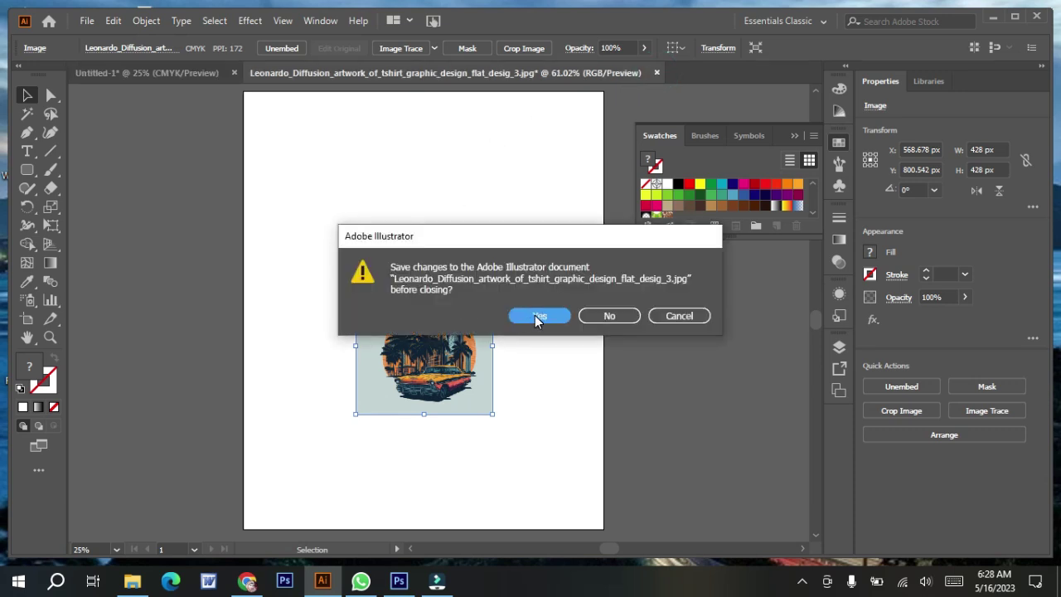
pyautogui.click(609, 315)
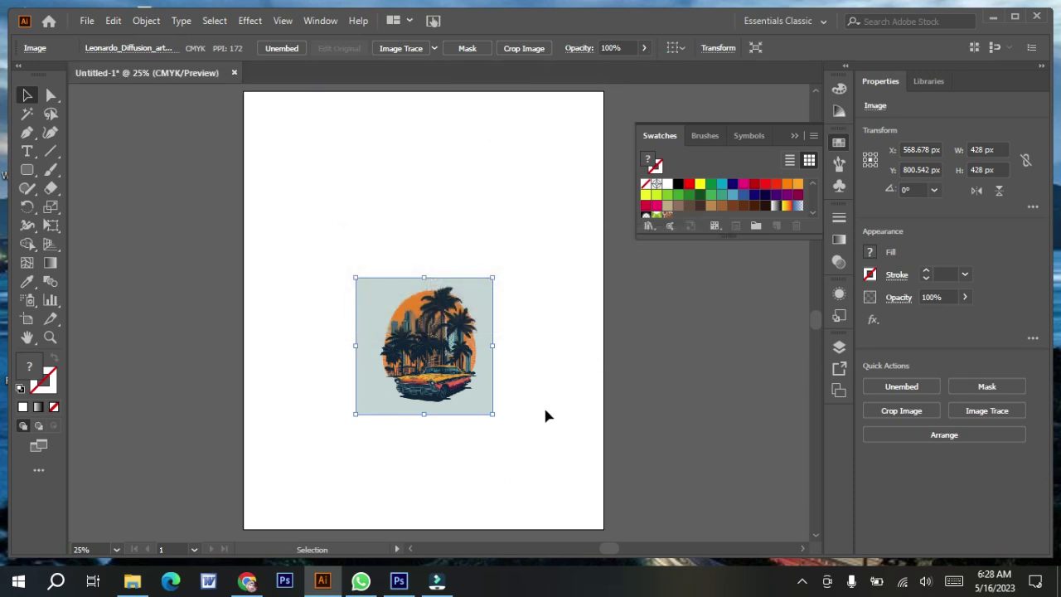
# - Move the image below the artboard and enlarge it proportionally to about 1215 px square
pyautogui.scroll(-10, 539, 419)
pyautogui.moveTo(441, 141); pyautogui.dragTo(428, 419)
pyautogui.scroll(-7, 506, 373)
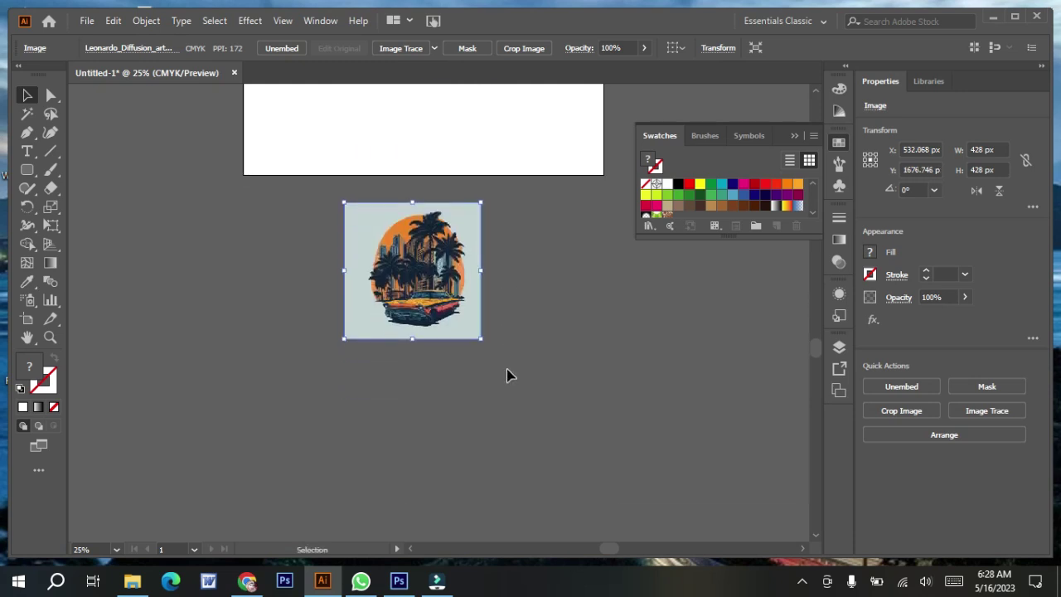
pyautogui.scroll(-4, 506, 375)
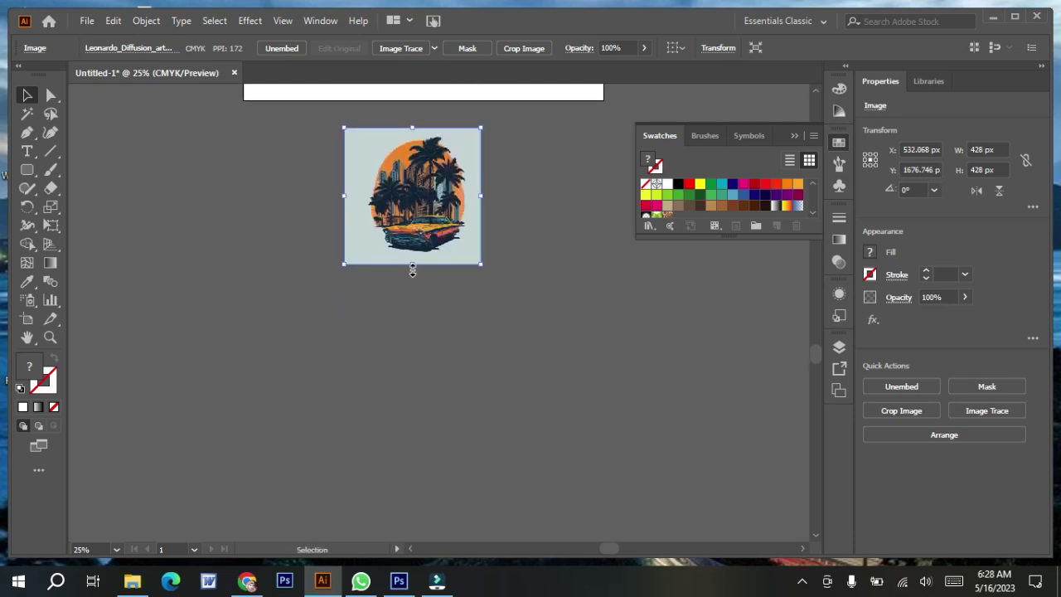
pyautogui.moveTo(412, 264); pyautogui.dragTo(468, 518)
pyautogui.moveTo(487, 375)
pyautogui.mouseDown()
pyautogui.moveTo(481, 365)
pyautogui.moveTo(494, 363)
pyautogui.mouseUp()
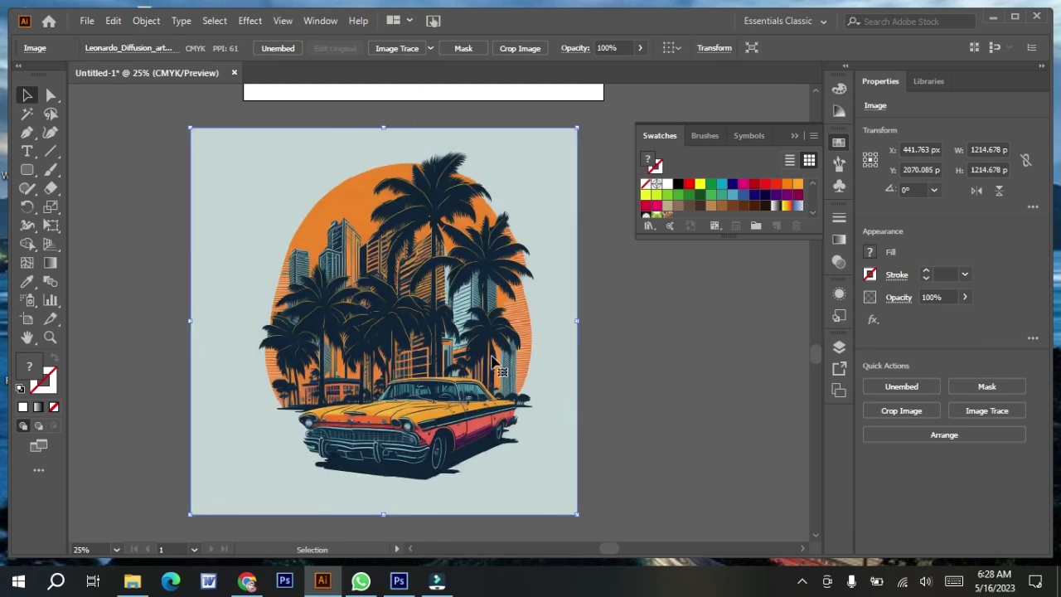
# - Image Trace the artwork with the High Fidelity Photo preset and expand it into separate paths
pyautogui.click(431, 48)
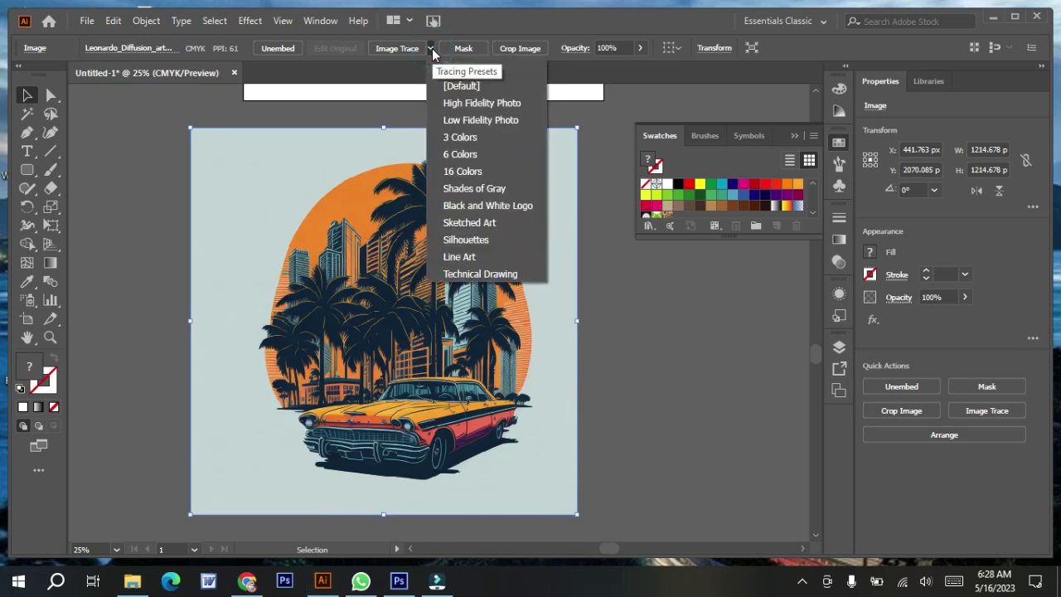
pyautogui.click(483, 103)
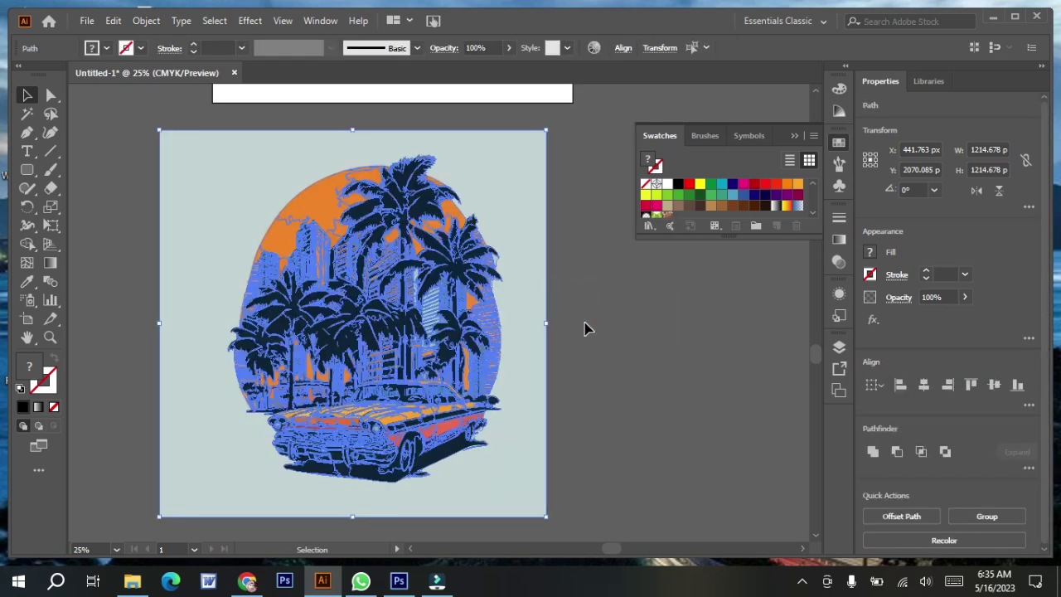
pyautogui.click(584, 323)
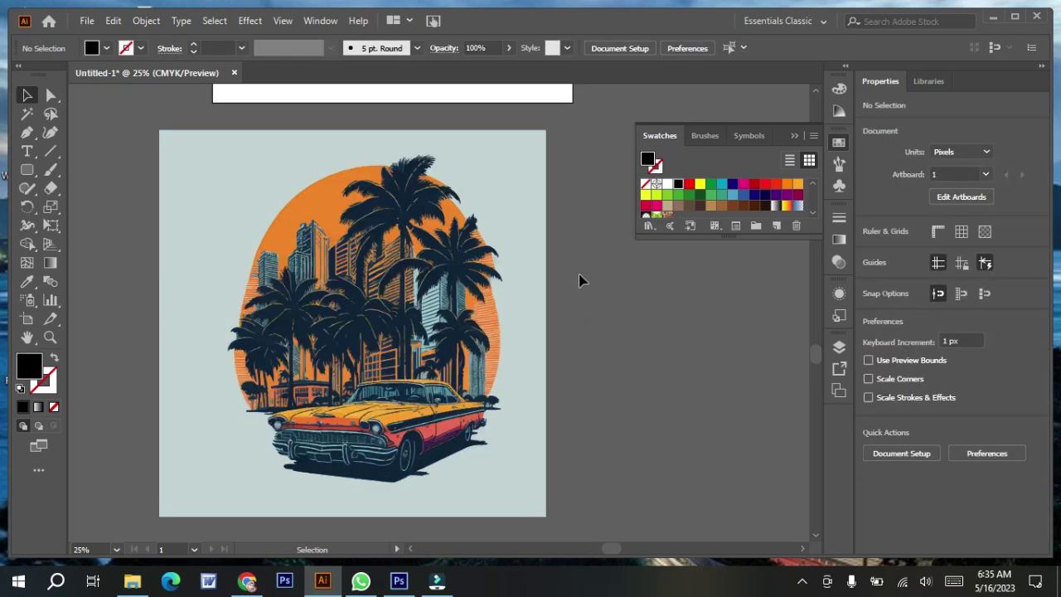
# - Delete the pale square background and the orange sun shapes behind the buildings and palms
pyautogui.click(516, 204)
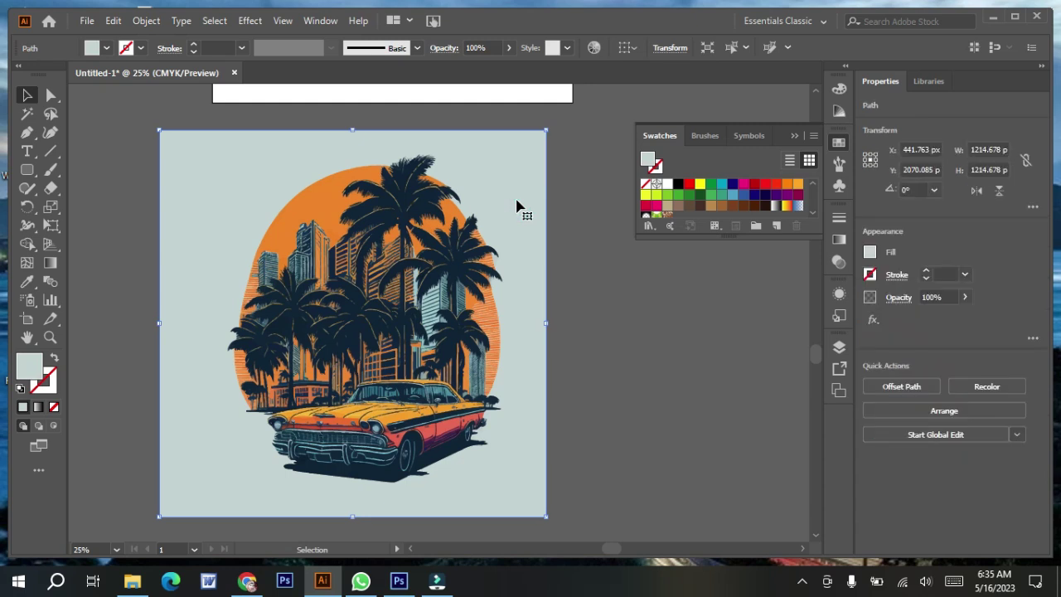
pyautogui.press('Delete')
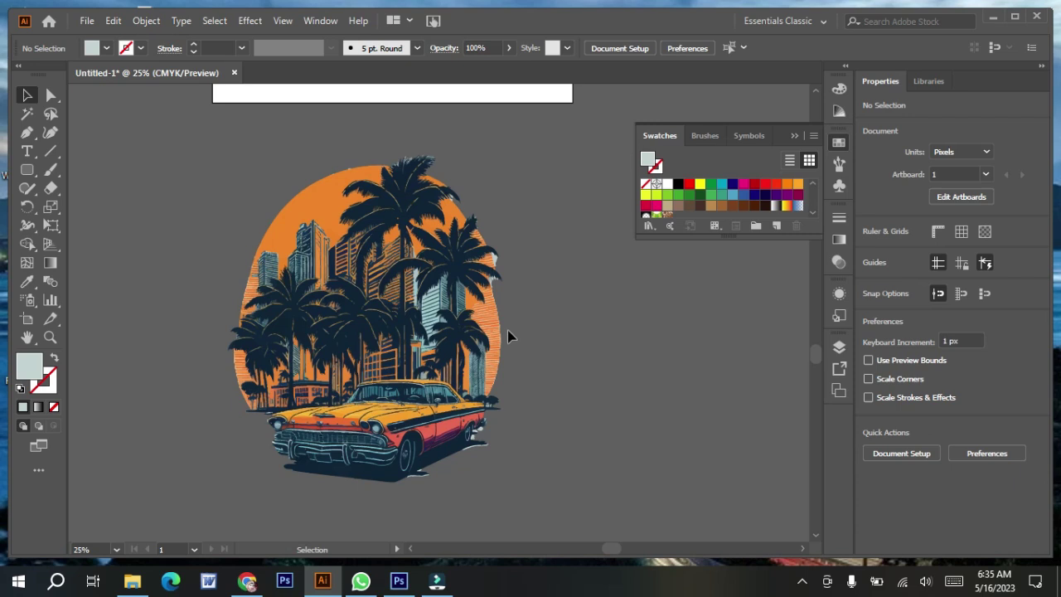
pyautogui.click(292, 232)
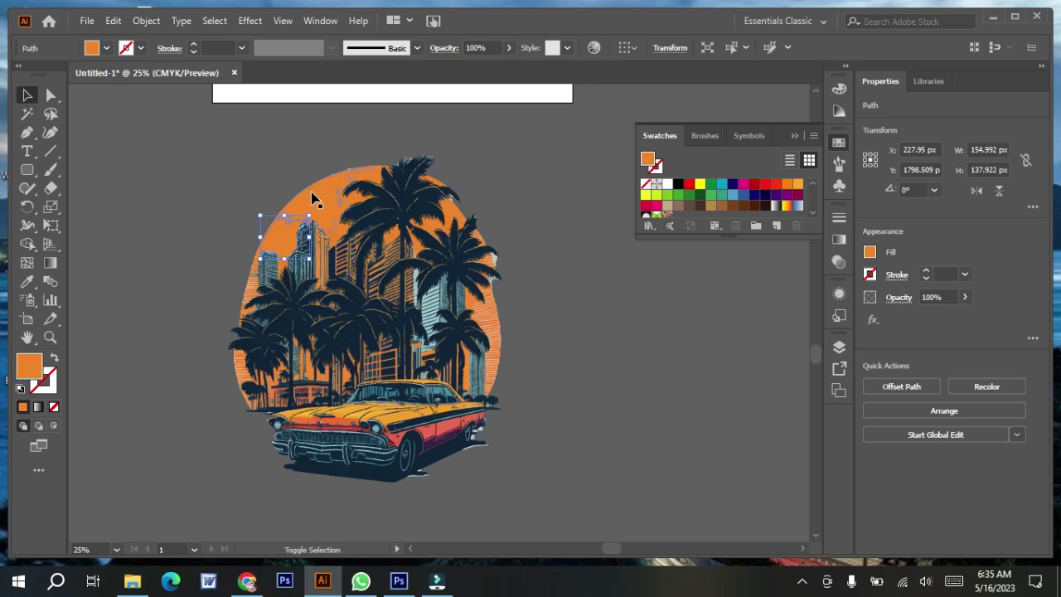
pyautogui.keyDown('shift'); pyautogui.click(353, 185); pyautogui.keyUp('shift')
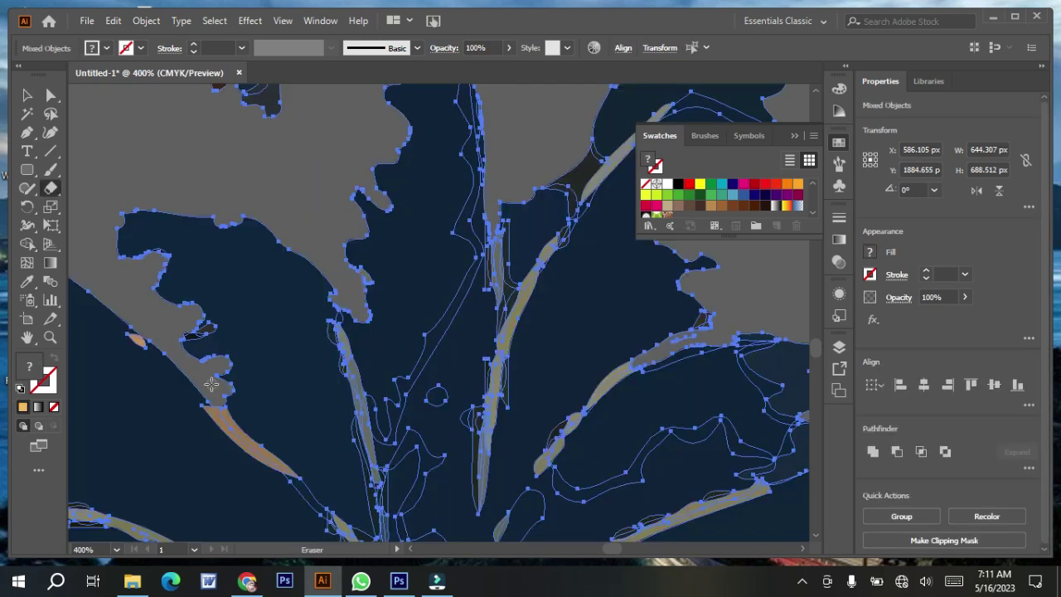
# - Erase the leftover orange edges around the tall palms' fronds with the Eraser tool and deselect the artwork
pyautogui.scroll(-1, 267, 427)
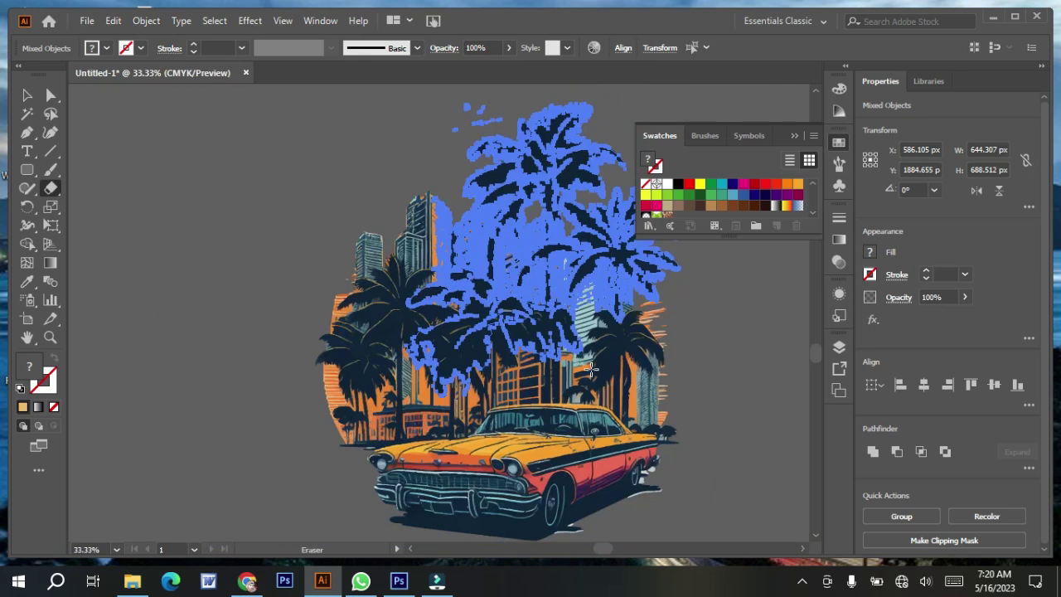
pyautogui.scroll(-4, 591, 371)
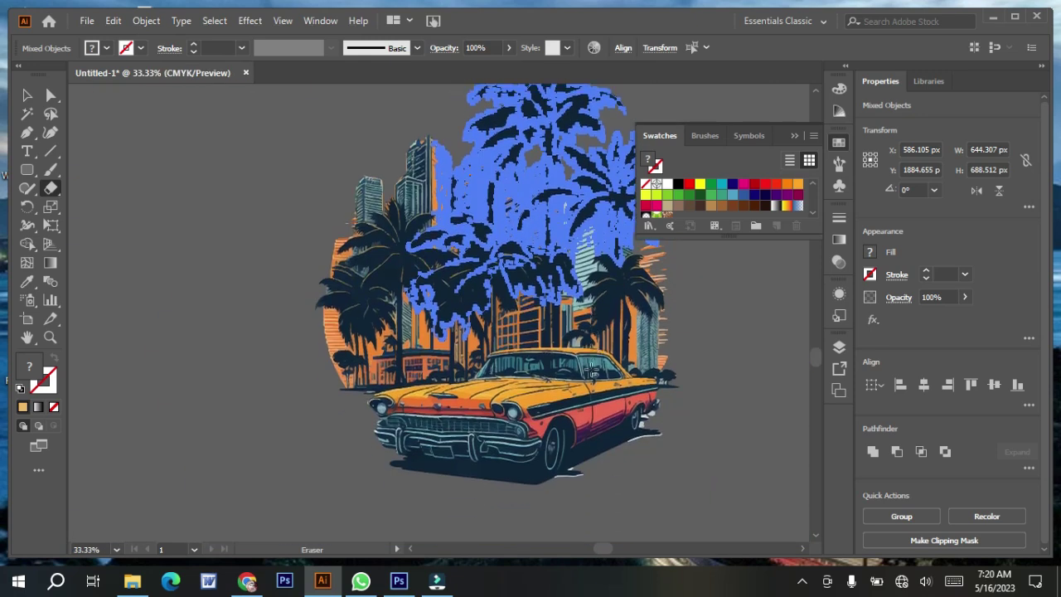
pyautogui.scroll(4, 591, 370)
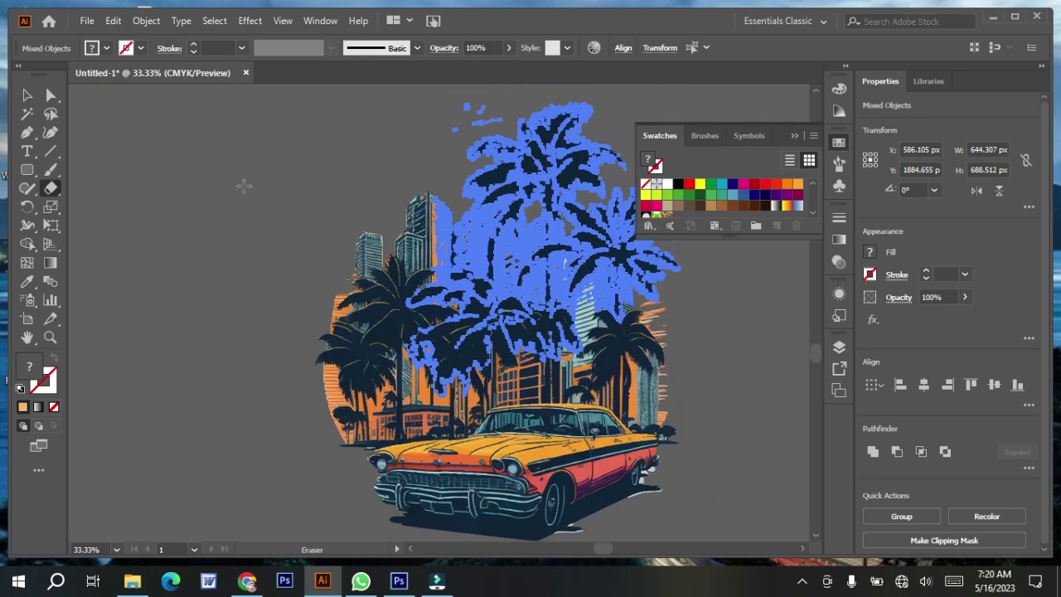
pyautogui.click(26, 95)
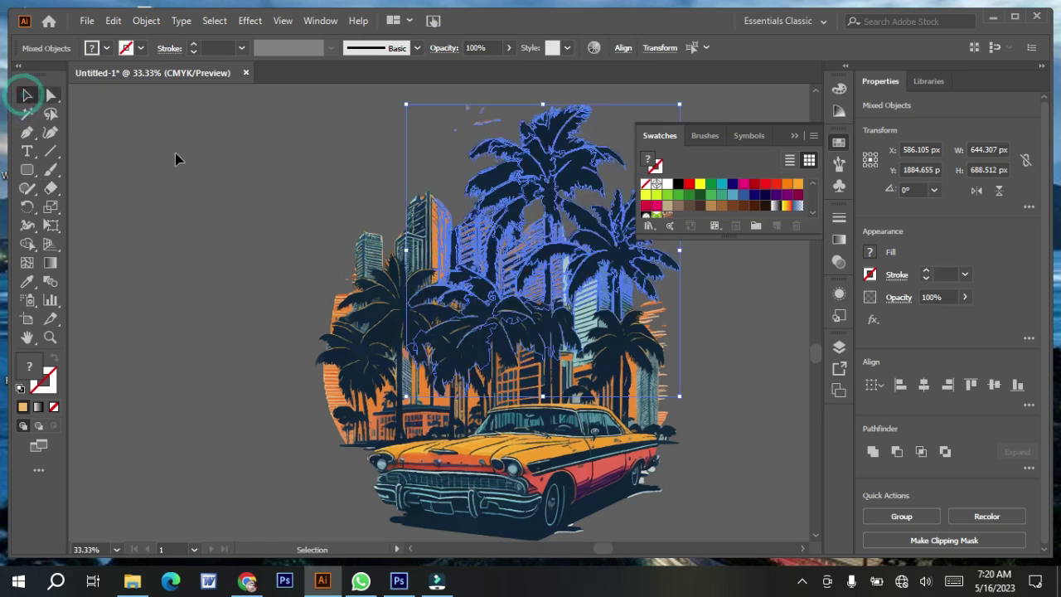
pyautogui.click(195, 177)
pyautogui.scroll(-2, 195, 177)
pyautogui.scroll(3, 195, 179)
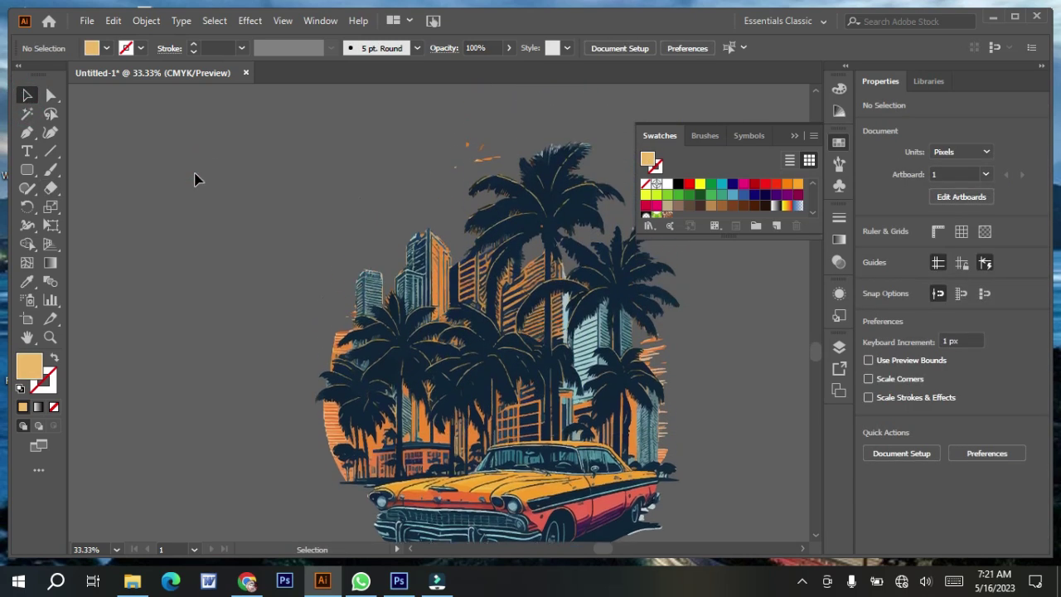
# - Delete the stray orange fragments floating beside the top of the tallest palm
pyautogui.moveTo(433, 118); pyautogui.dragTo(514, 171)
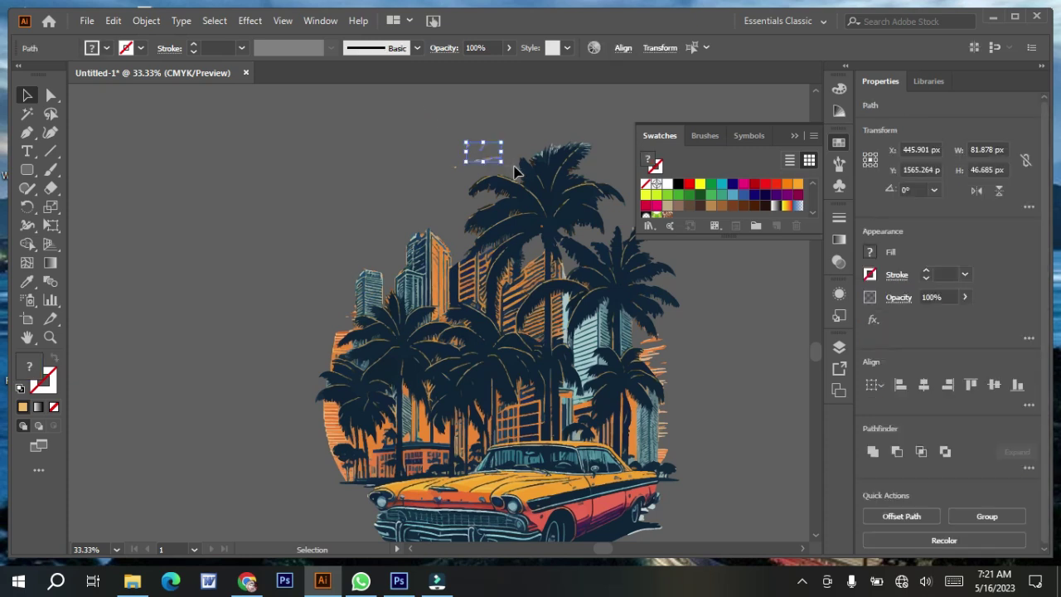
pyautogui.press('Delete')
pyautogui.moveTo(420, 150); pyautogui.dragTo(462, 188)
pyautogui.press('Delete')
pyautogui.scroll(-3, 461, 189)
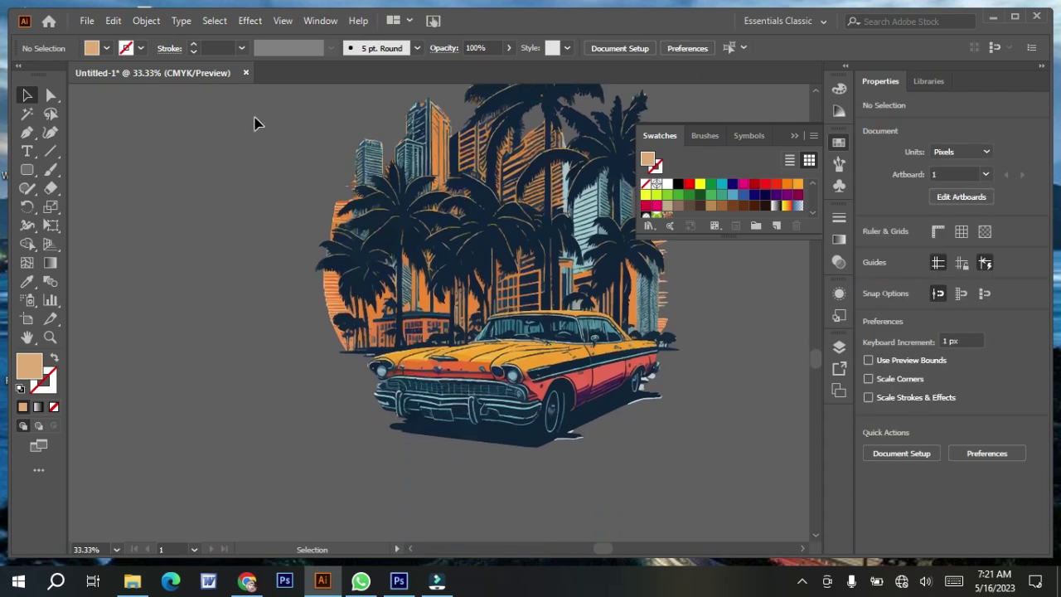
# - Select the left part of the artwork, erase the orange sun remnants along its outer edge, and deselect
pyautogui.scroll(1, 254, 123)
pyautogui.moveTo(216, 143)
pyautogui.mouseDown()
pyautogui.moveTo(436, 310)
pyautogui.moveTo(465, 448)
pyautogui.moveTo(455, 503)
pyautogui.mouseUp()
pyautogui.hotkey('shift', 'e')
pyautogui.scroll(2, 525, 267)
pyautogui.scroll(-1, 528, 266)
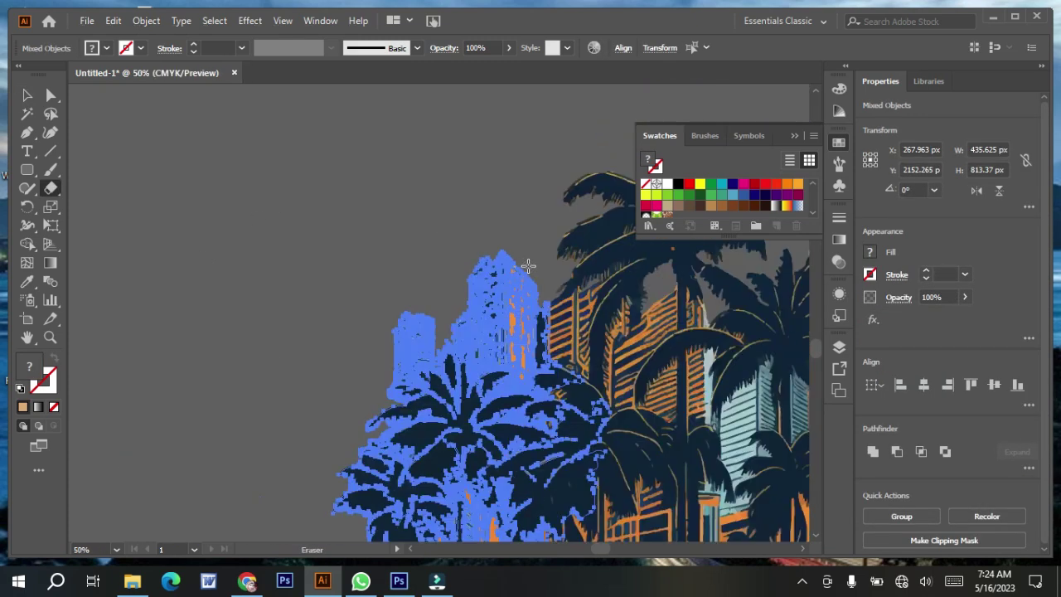
pyautogui.scroll(-4, 528, 266)
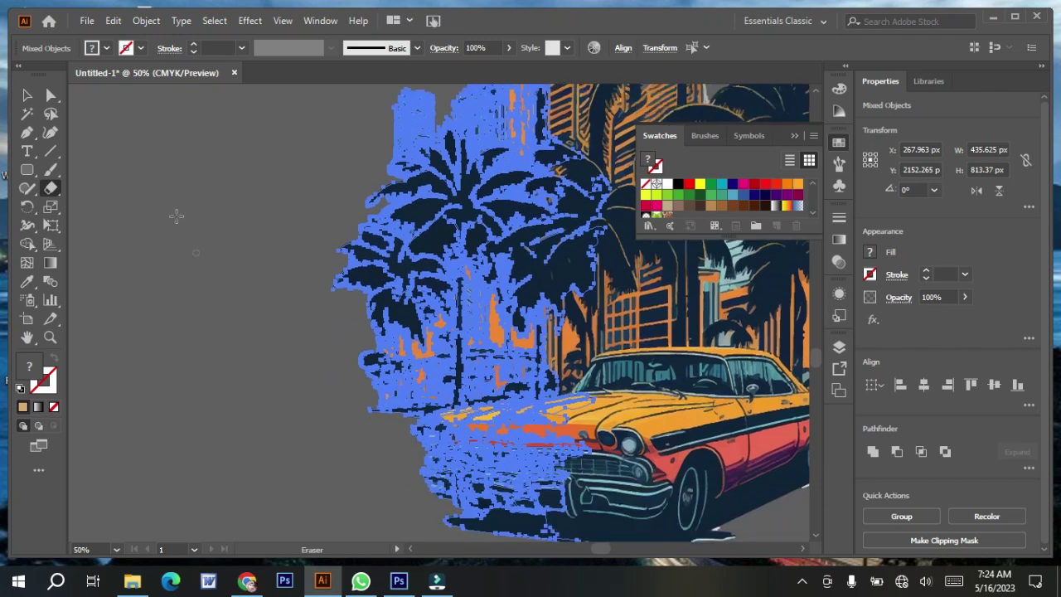
pyautogui.click(26, 94)
pyautogui.click(187, 334)
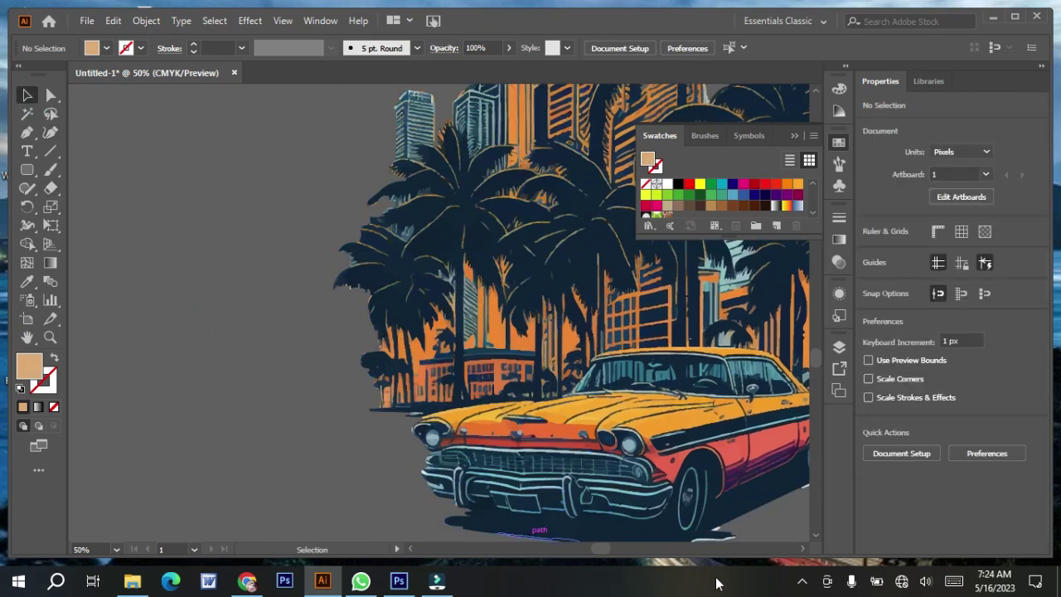
# - Inspect the artwork's right edge and overall outline for remaining background pieces
pyautogui.hscroll(6, 799, 554)
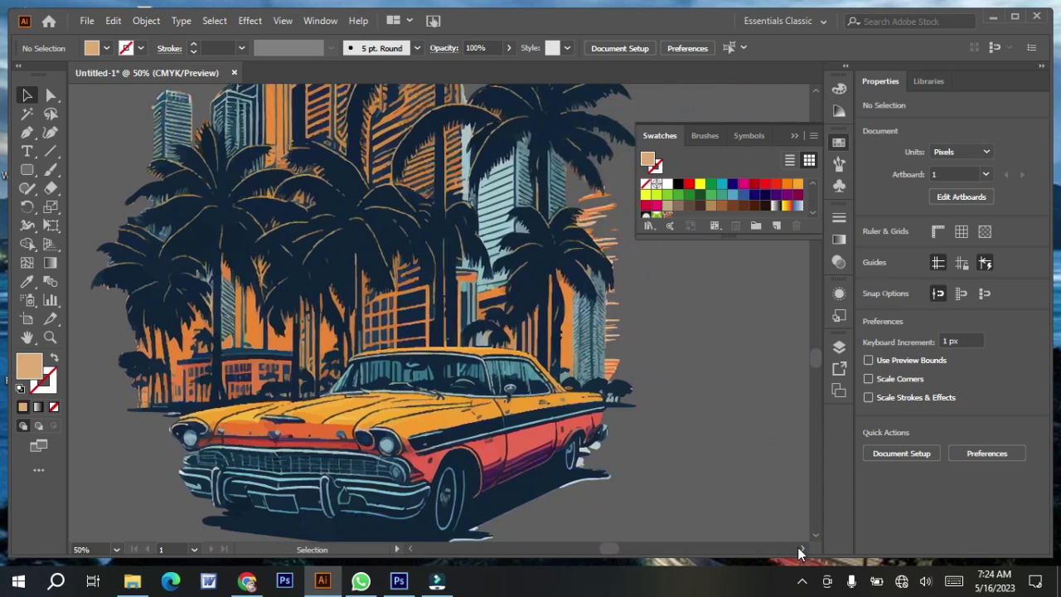
pyautogui.scroll(5, 606, 432)
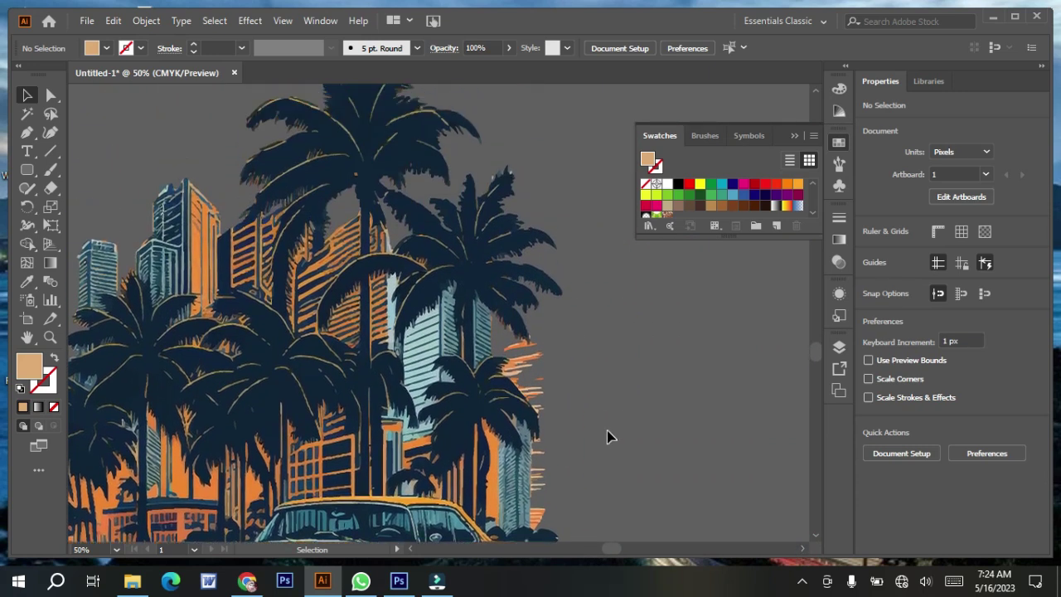
pyautogui.scroll(-3, 629, 431)
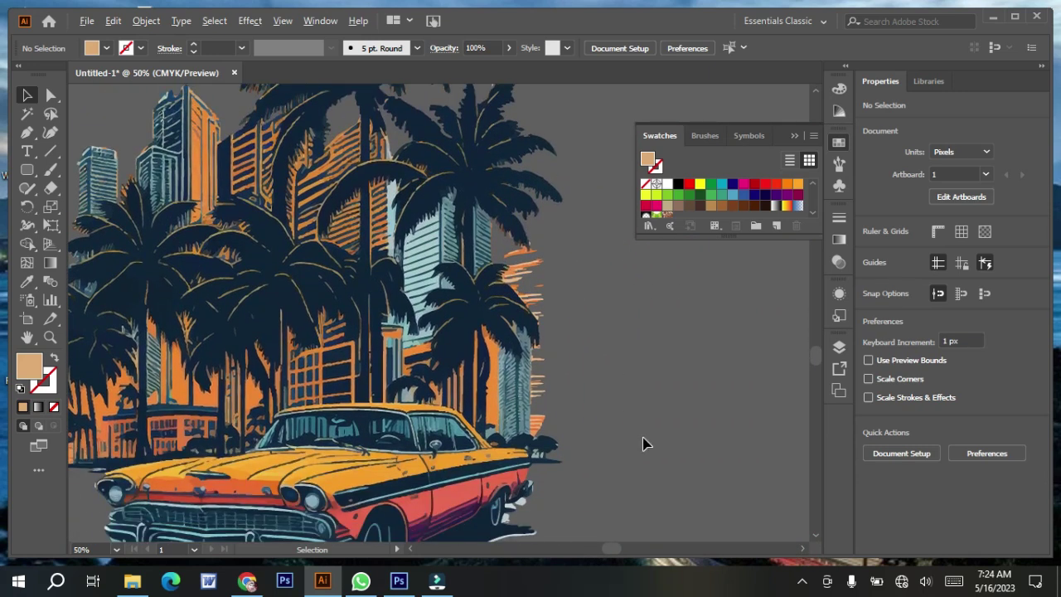
pyautogui.scroll(-3, 644, 444)
pyautogui.scroll(-1, 645, 443)
pyautogui.scroll(3, 645, 444)
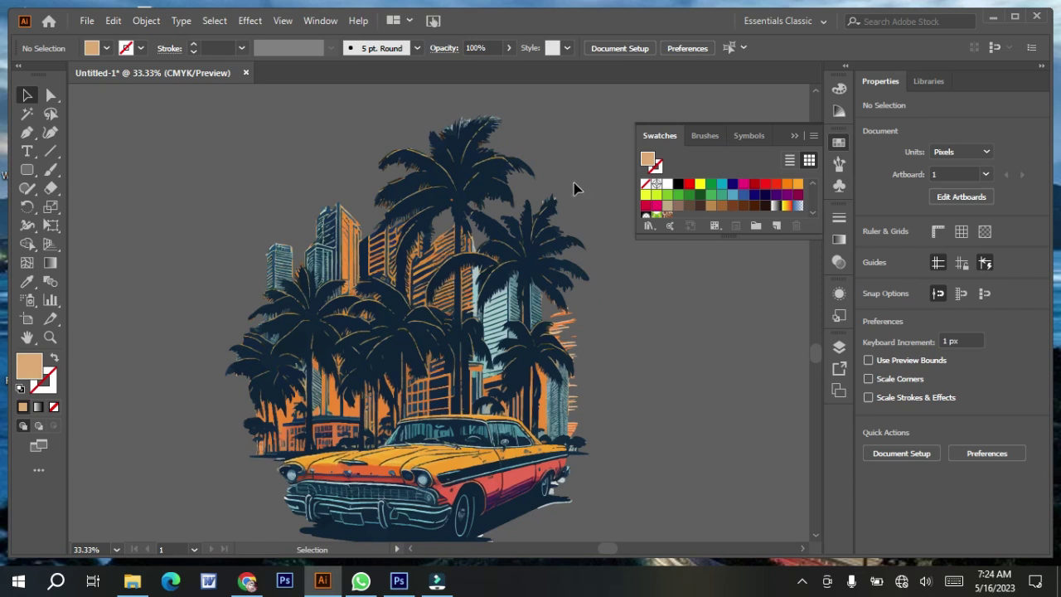
# - Select the right part of the artwork, erase the orange sun remnants along its outer edge beside the towers and palm, and deselect
pyautogui.moveTo(433, 116); pyautogui.dragTo(595, 464)
pyautogui.moveTo(644, 519); pyautogui.dragTo(654, 523)
pyautogui.scroll(-1, 659, 496)
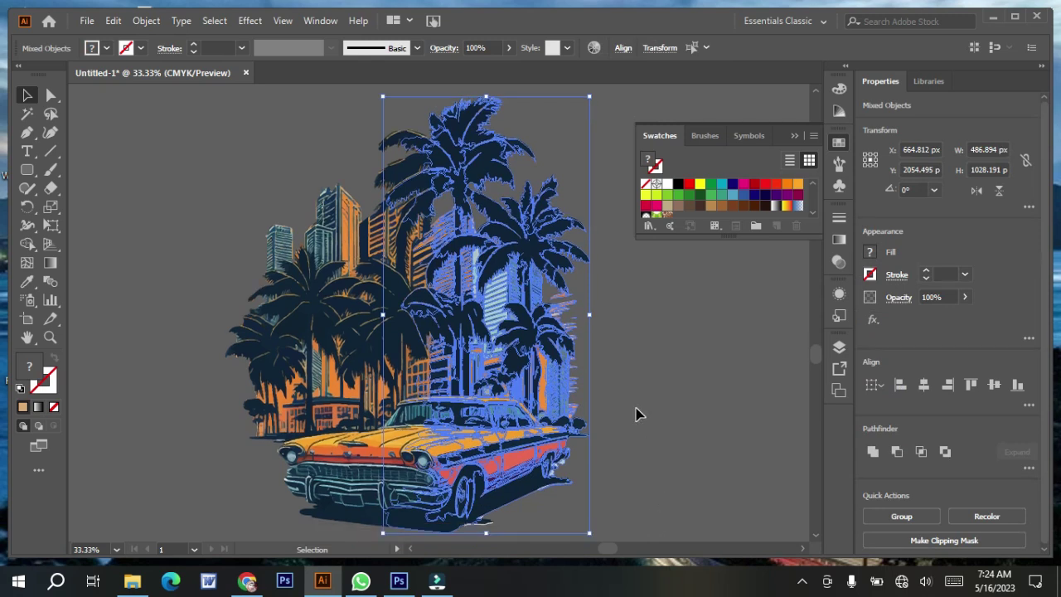
pyautogui.scroll(2, 636, 413)
pyautogui.scroll(2, 636, 412)
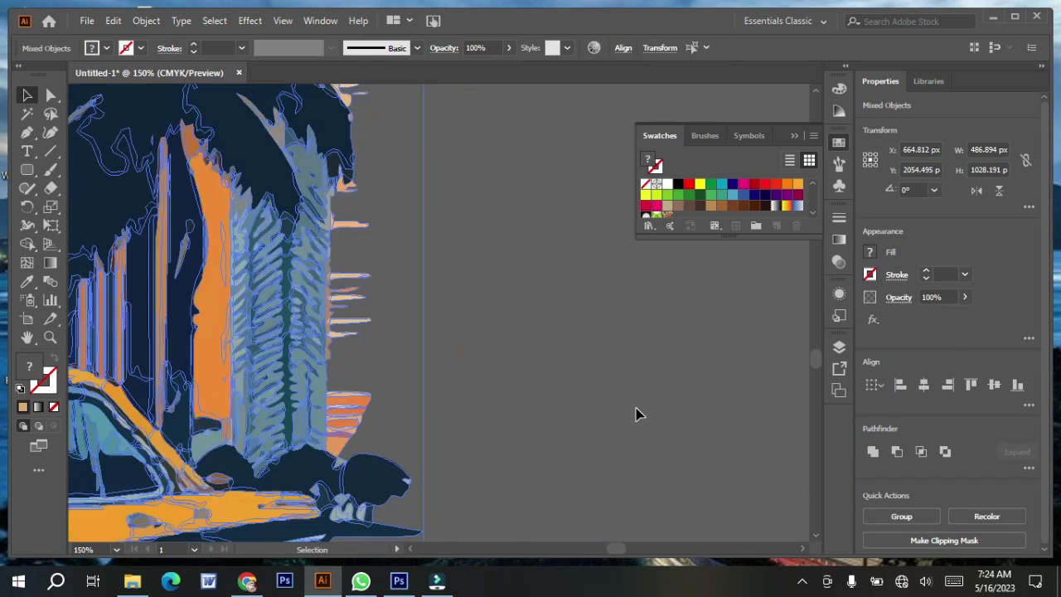
pyautogui.click(410, 550)
pyautogui.click(410, 549)
pyautogui.moveTo(410, 550); pyautogui.dragTo(408, 545)
pyautogui.click(49, 189)
pyautogui.scroll(5, 492, 297)
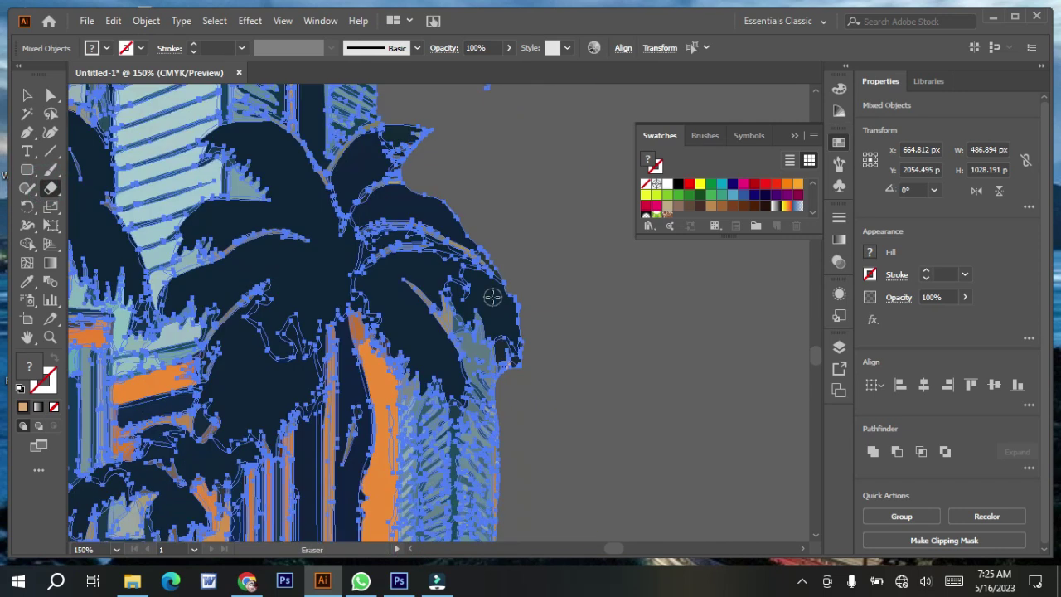
pyautogui.scroll(-4, 492, 297)
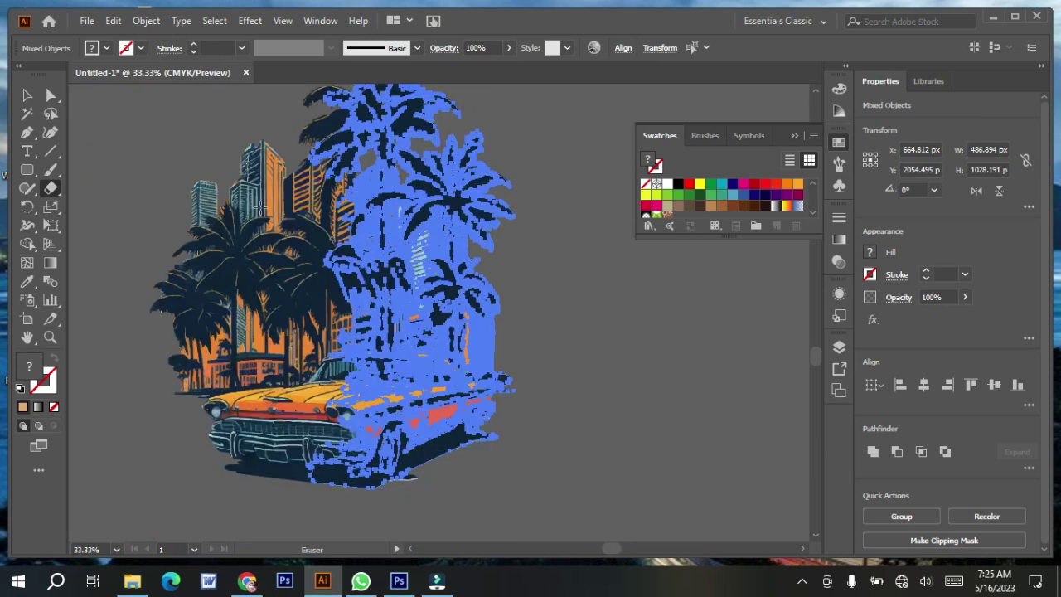
pyautogui.click(26, 94)
pyautogui.click(540, 332)
# - Select all pieces of the palm-and-car artwork, group them into one object, and deselect
pyautogui.scroll(-1, 540, 332)
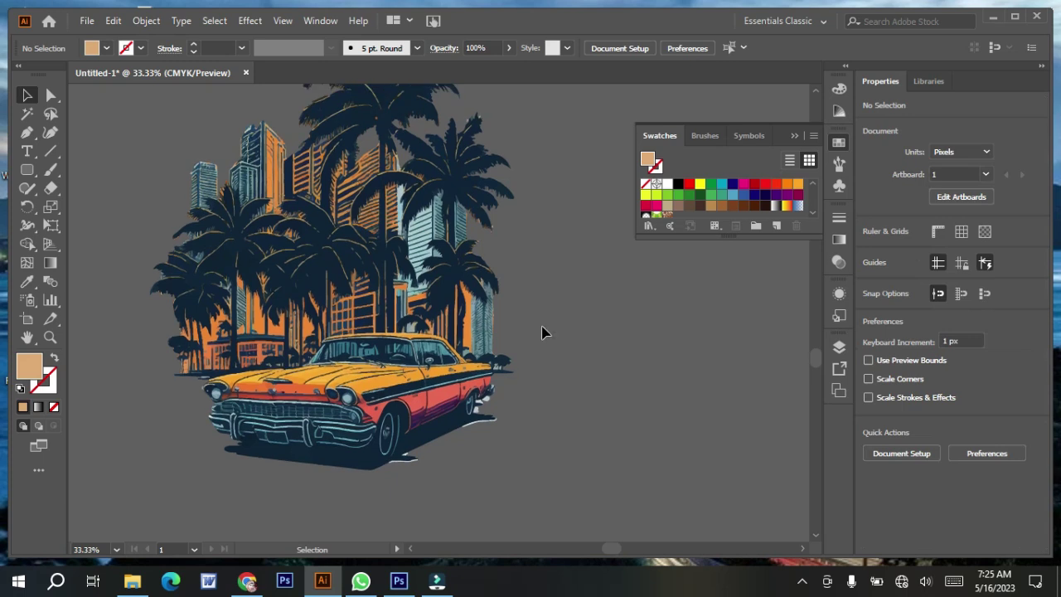
pyautogui.scroll(-1, 576, 345)
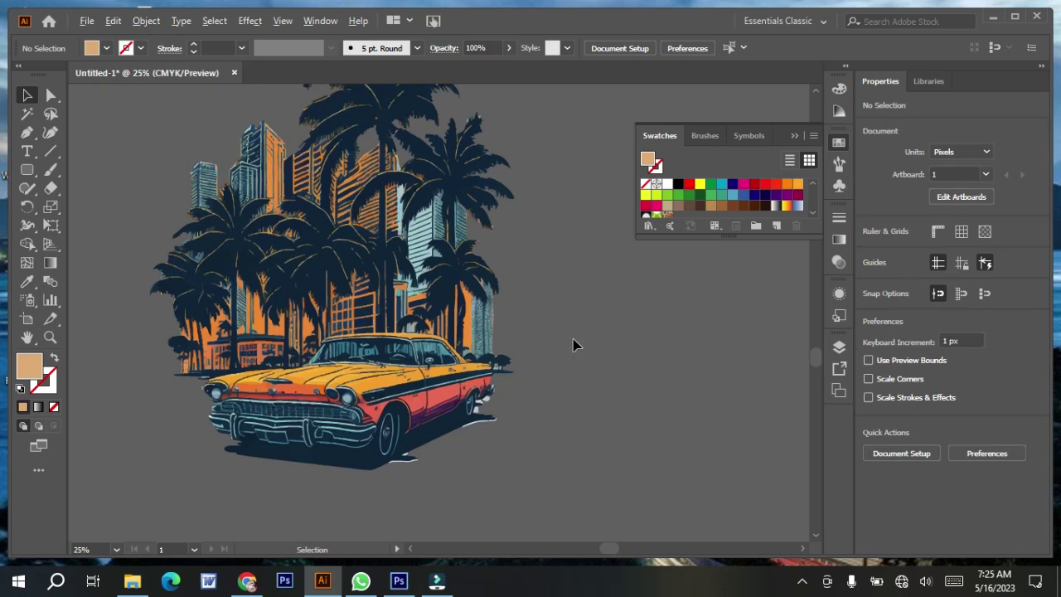
pyautogui.scroll(-1, 576, 345)
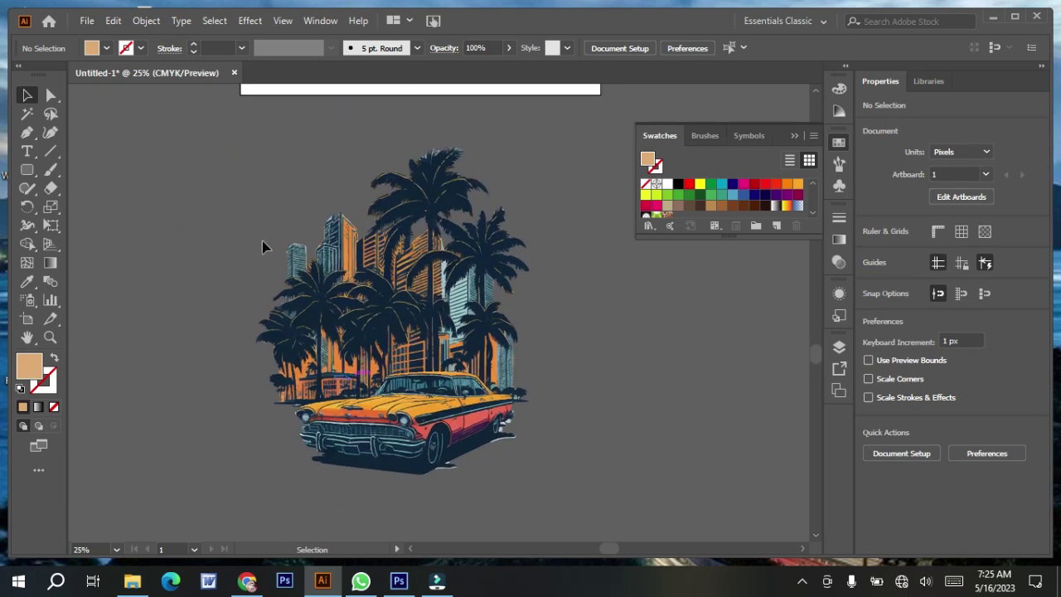
pyautogui.moveTo(231, 158); pyautogui.dragTo(311, 489)
pyautogui.moveTo(221, 172); pyautogui.dragTo(241, 144)
pyautogui.moveTo(254, 223); pyautogui.dragTo(487, 471)
pyautogui.moveTo(555, 494); pyautogui.dragTo(552, 483)
pyautogui.rightClick(452, 319)
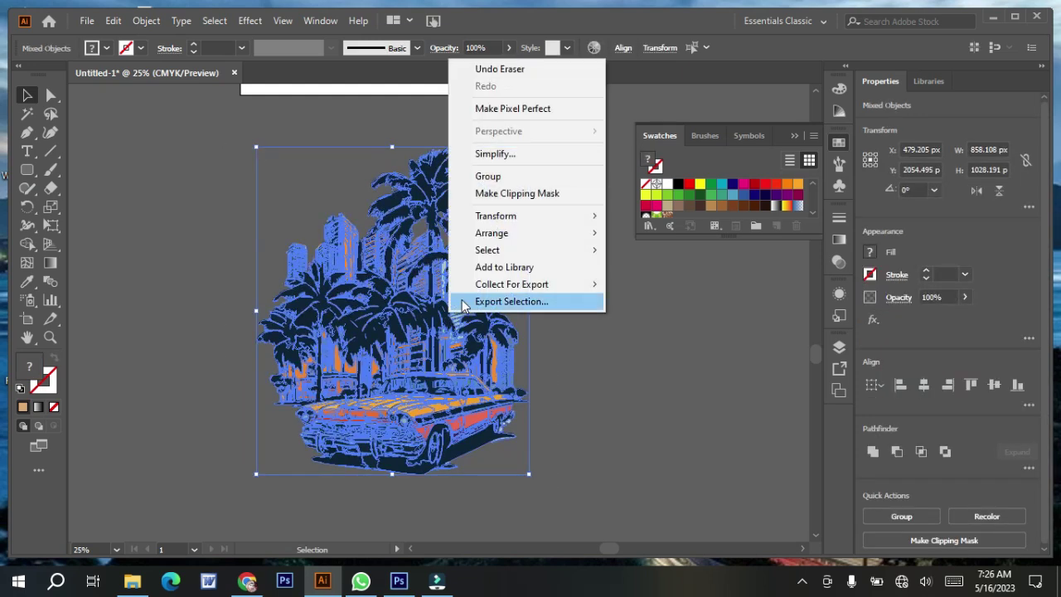
pyautogui.click(502, 183)
pyautogui.click(561, 325)
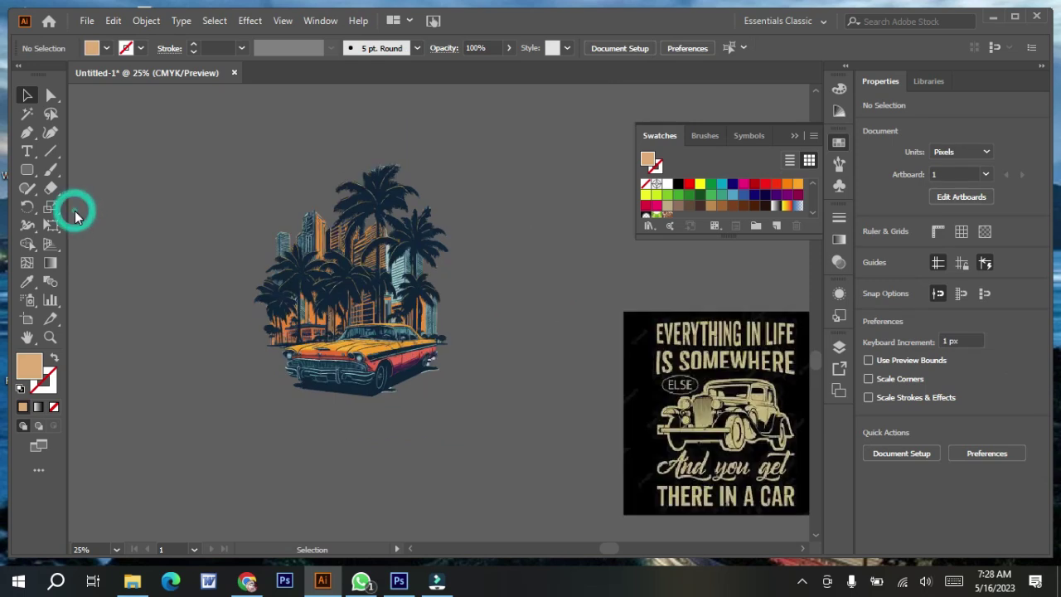
# - Draw a circle about 763 px across centred over the artwork, with no fill and a 3 pt black stroke
pyautogui.click(73, 211)
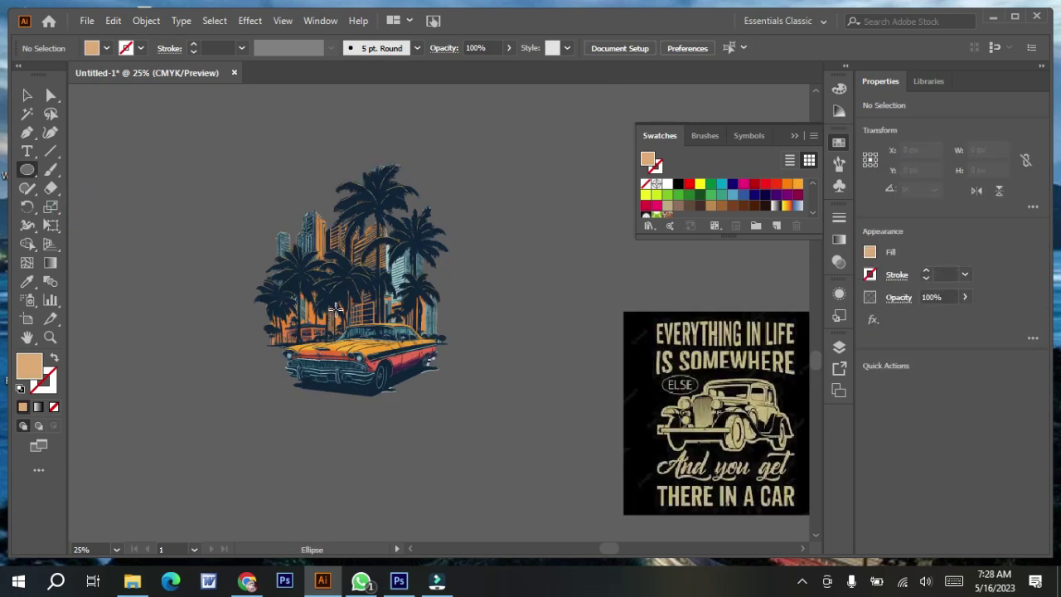
pyautogui.moveTo(369, 295); pyautogui.dragTo(438, 420)
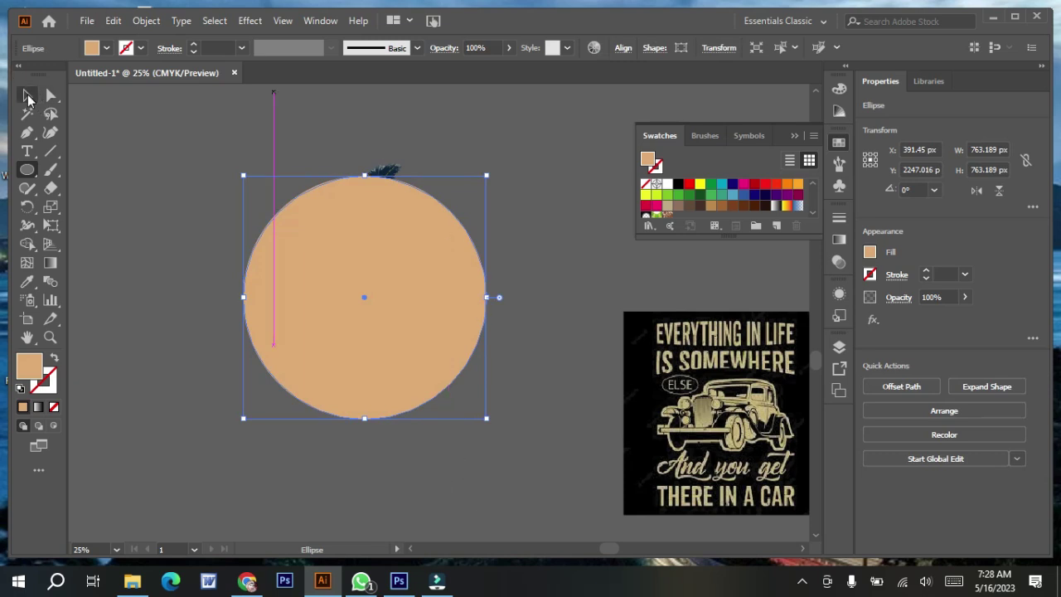
pyautogui.click(27, 95)
pyautogui.click(100, 47)
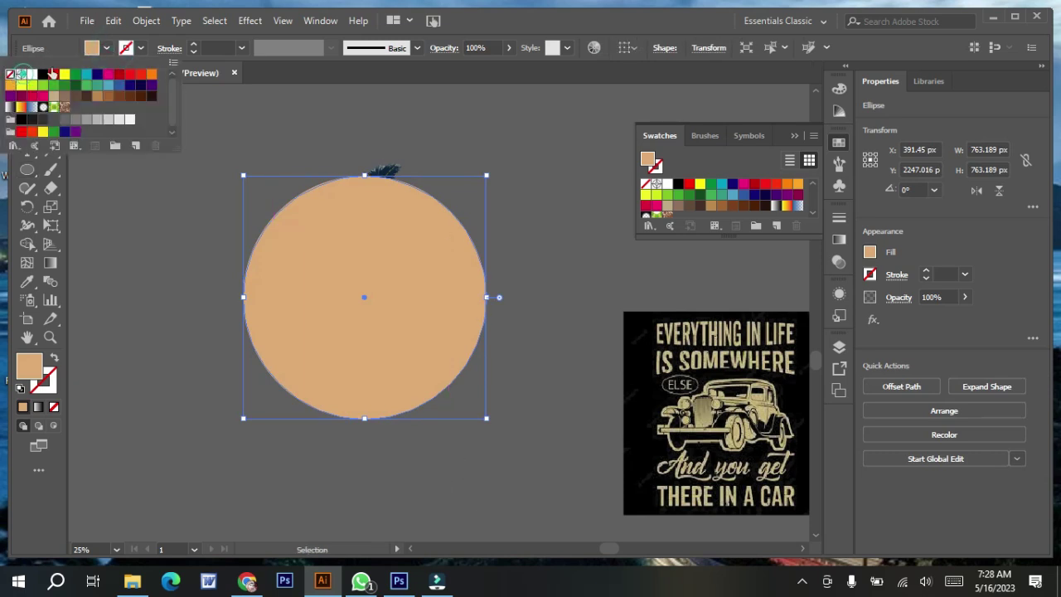
pyautogui.click(12, 74)
pyautogui.click(98, 48)
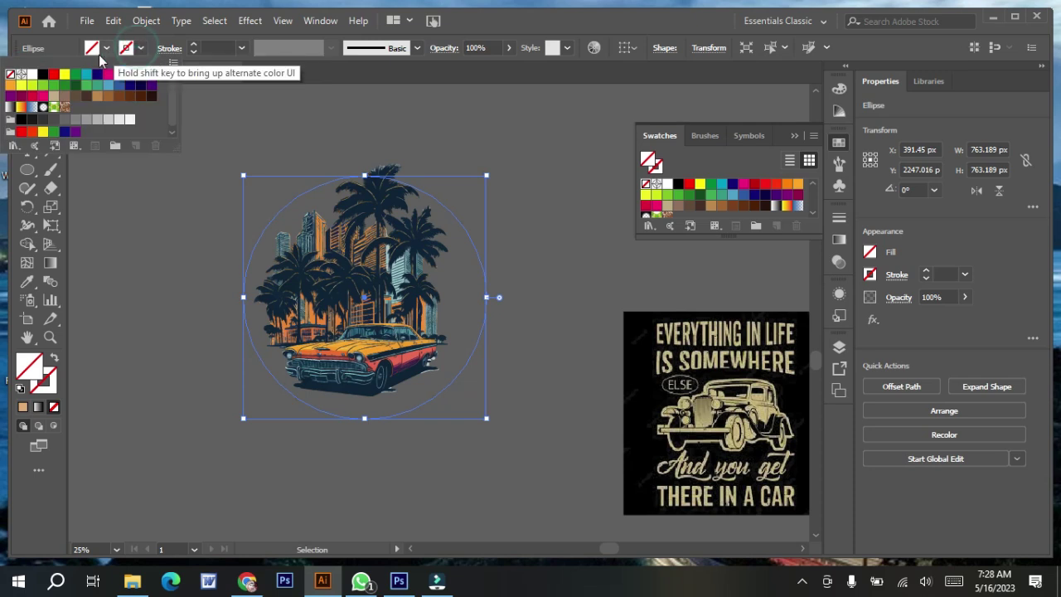
pyautogui.click(43, 75)
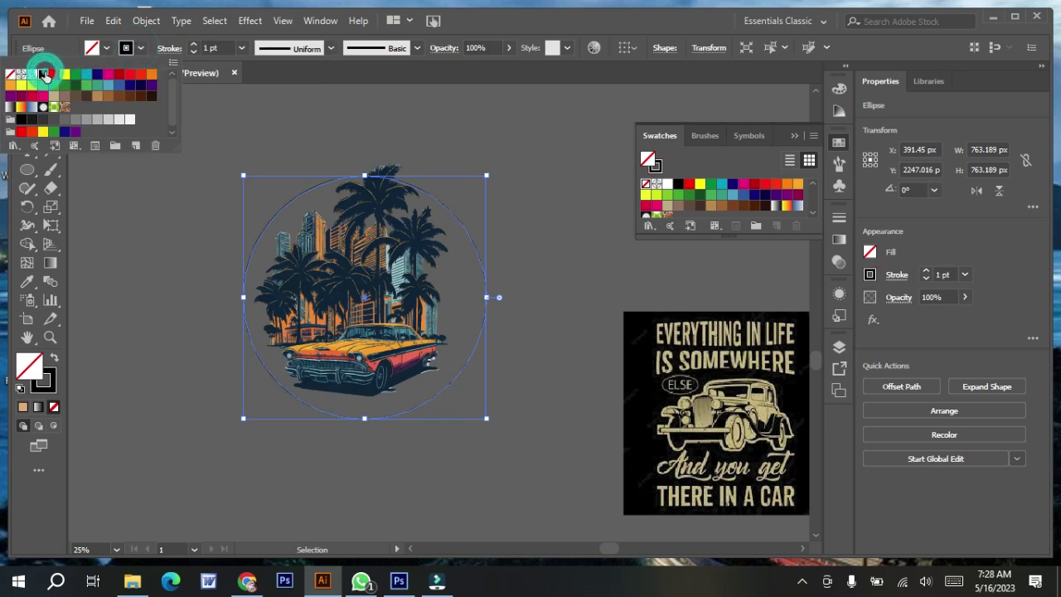
pyautogui.click(192, 44)
pyautogui.click(191, 44)
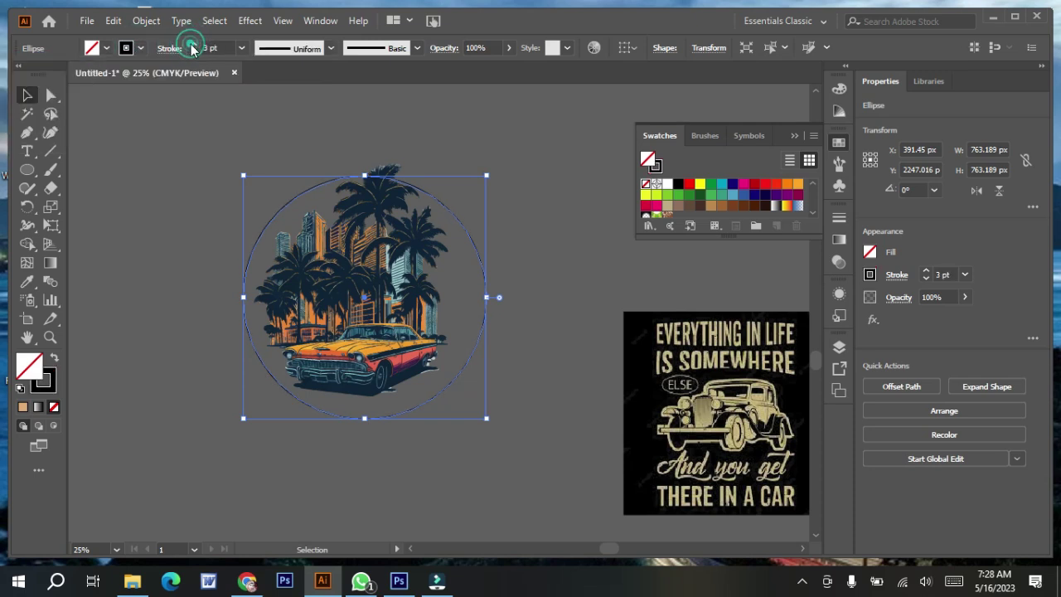
# - Move the circle up until it encloses the top of the tallest palm
pyautogui.click(328, 174)
pyautogui.click(323, 171)
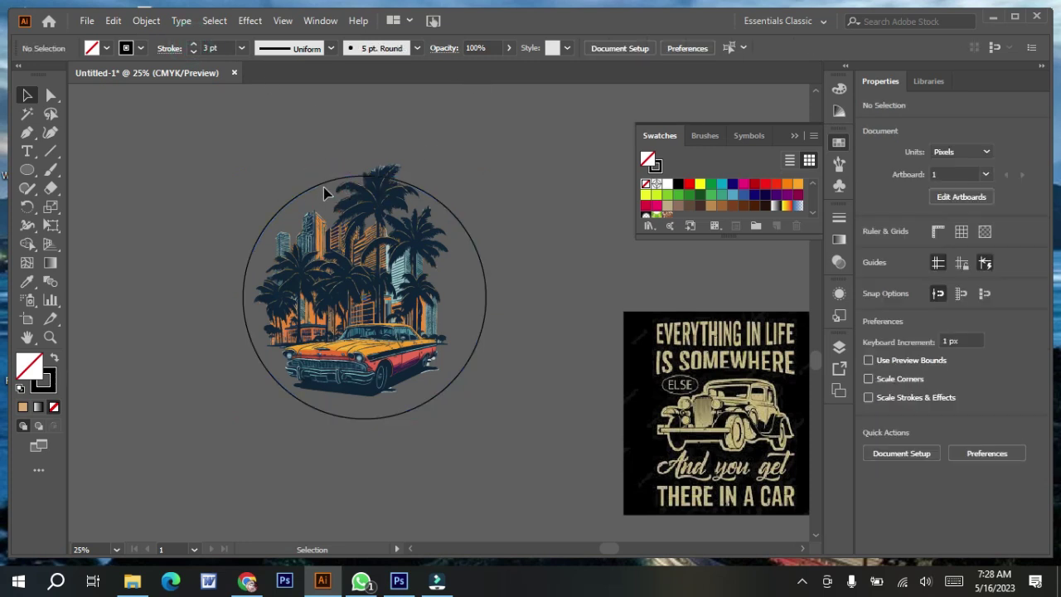
pyautogui.moveTo(324, 184); pyautogui.dragTo(328, 165)
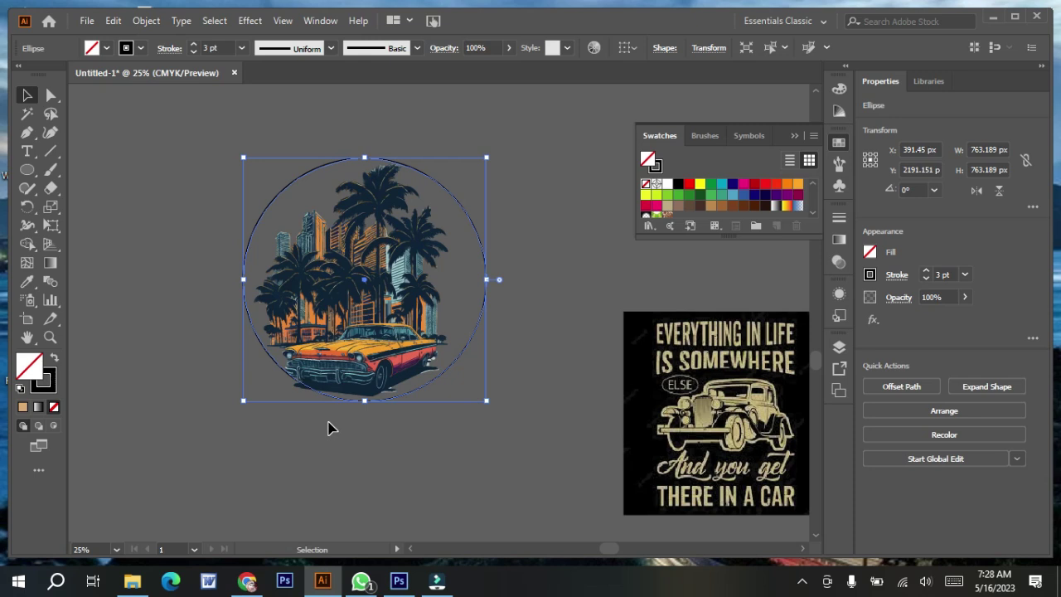
# - Add path text along the circle, starting at its upper left, reading "EVERYTHING IN LIFE IS SOMEWHERE"
pyautogui.moveTo(27, 151); pyautogui.dragTo(83, 187)
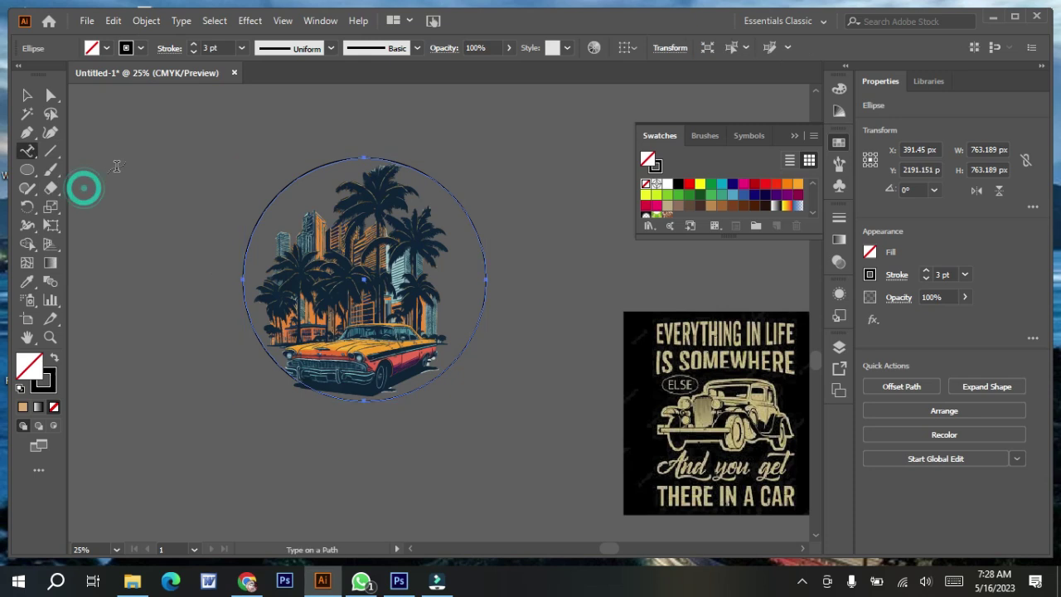
pyautogui.click(286, 180)
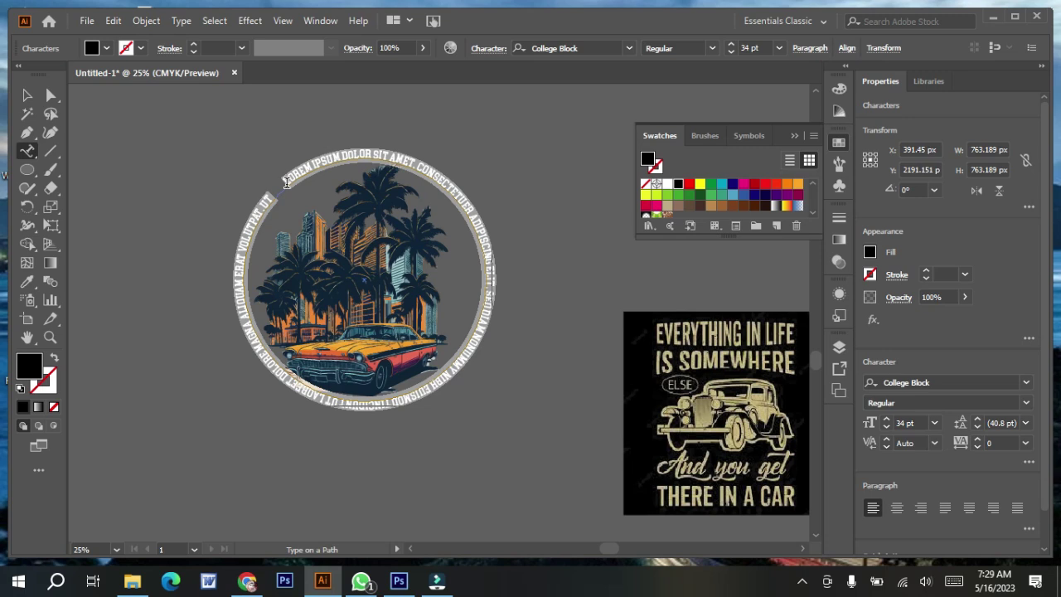
pyautogui.press('BackSpace')
pyautogui.write('EVERY')
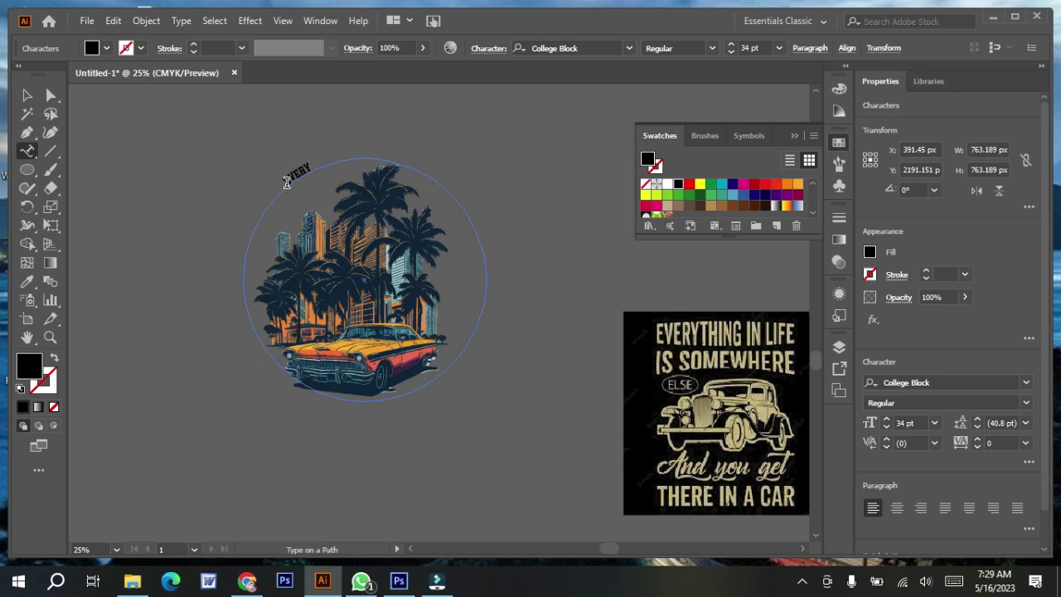
pyautogui.write('THING IN LIFE IS')
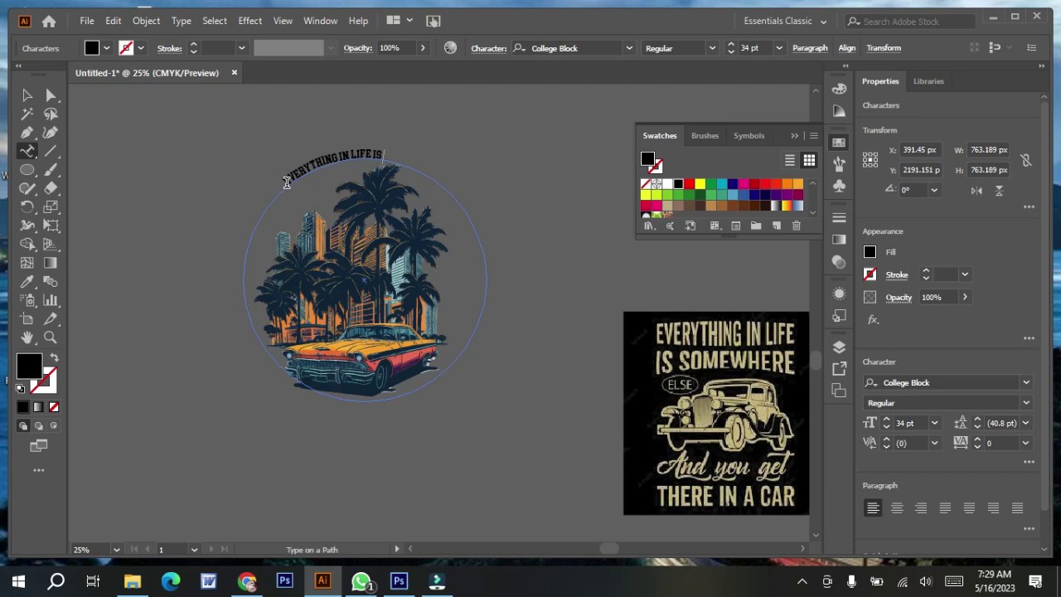
pyautogui.write(' SOMEWHERE')
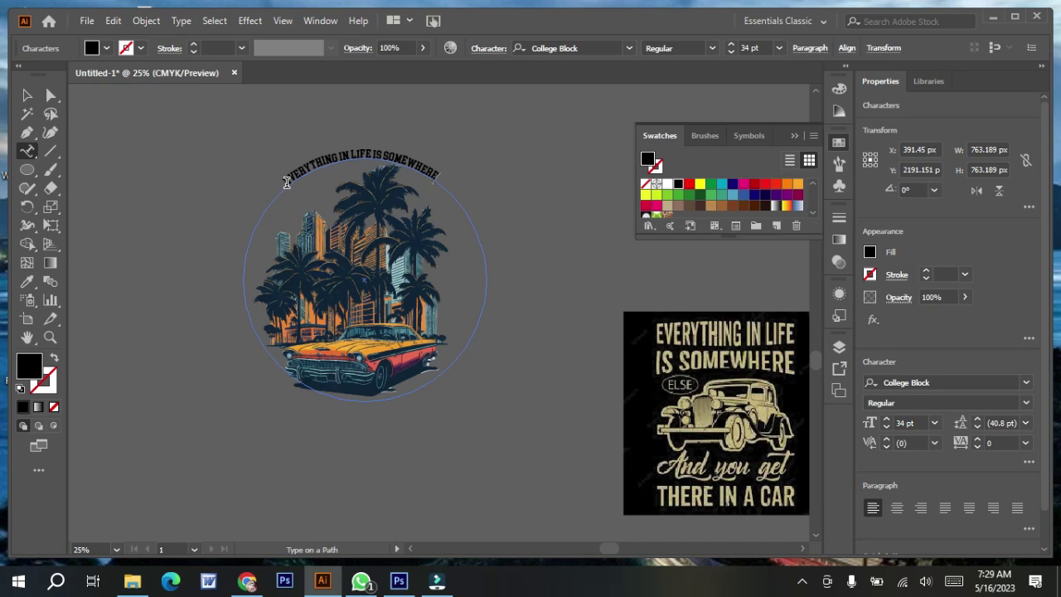
pyautogui.click(27, 96)
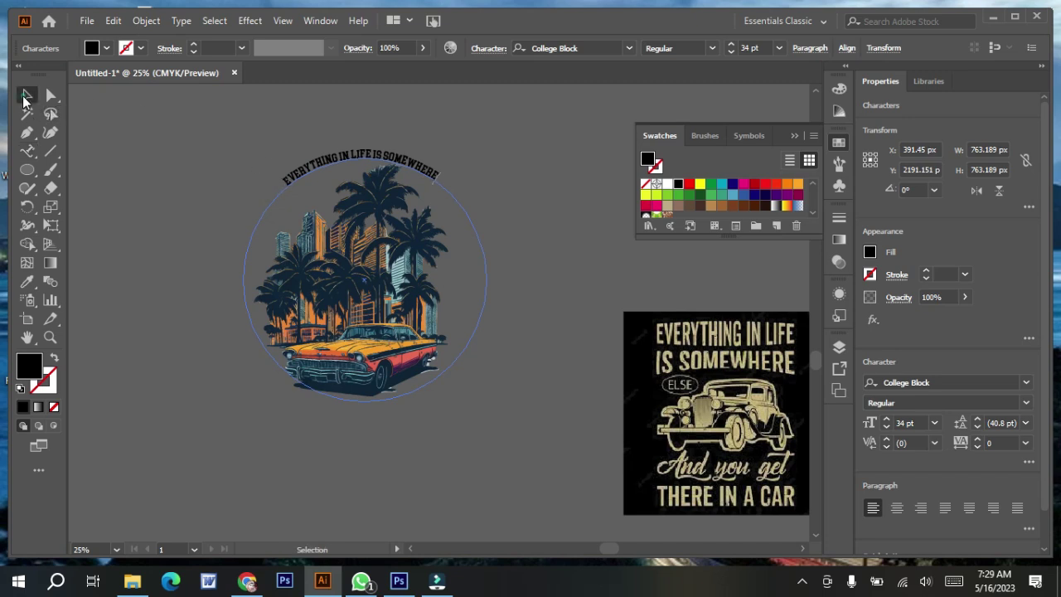
# - Enlarge the curved text to 58 pt and shift it along the circle so it is centred above the palms
pyautogui.click(730, 46)
pyautogui.click(731, 45)
pyautogui.click(730, 46)
pyautogui.click(731, 46)
pyautogui.click(730, 45)
pyautogui.click(731, 45)
pyautogui.click(730, 46)
pyautogui.click(730, 46)
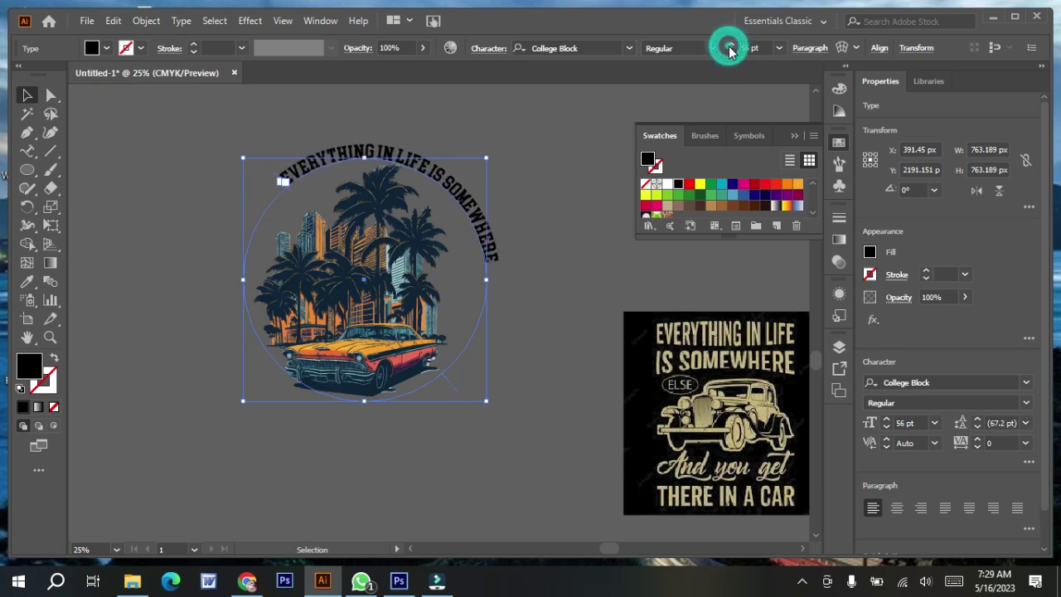
pyautogui.click(730, 46)
pyautogui.click(730, 45)
pyautogui.moveTo(457, 389); pyautogui.dragTo(484, 341)
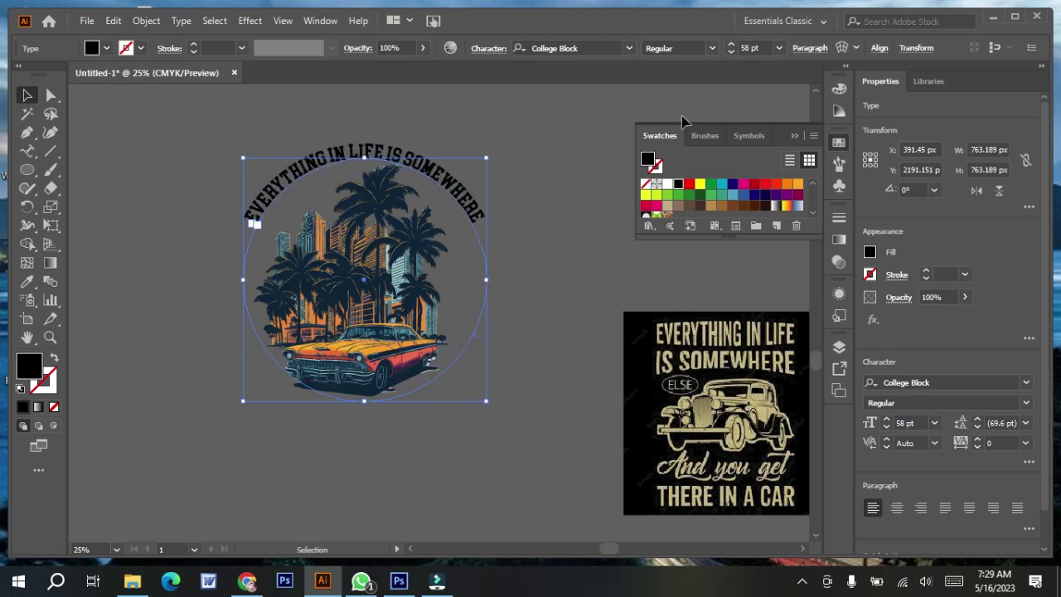
# - Increase the curved text to 69 pt, slide it back along the circle to centre it, and deselect
pyautogui.click(730, 46)
pyautogui.click(730, 46)
pyautogui.click(730, 47)
pyautogui.click(731, 46)
pyautogui.click(731, 46)
pyautogui.click(730, 46)
pyautogui.click(730, 47)
pyautogui.click(730, 46)
pyautogui.click(730, 46)
pyautogui.click(730, 47)
pyautogui.click(730, 47)
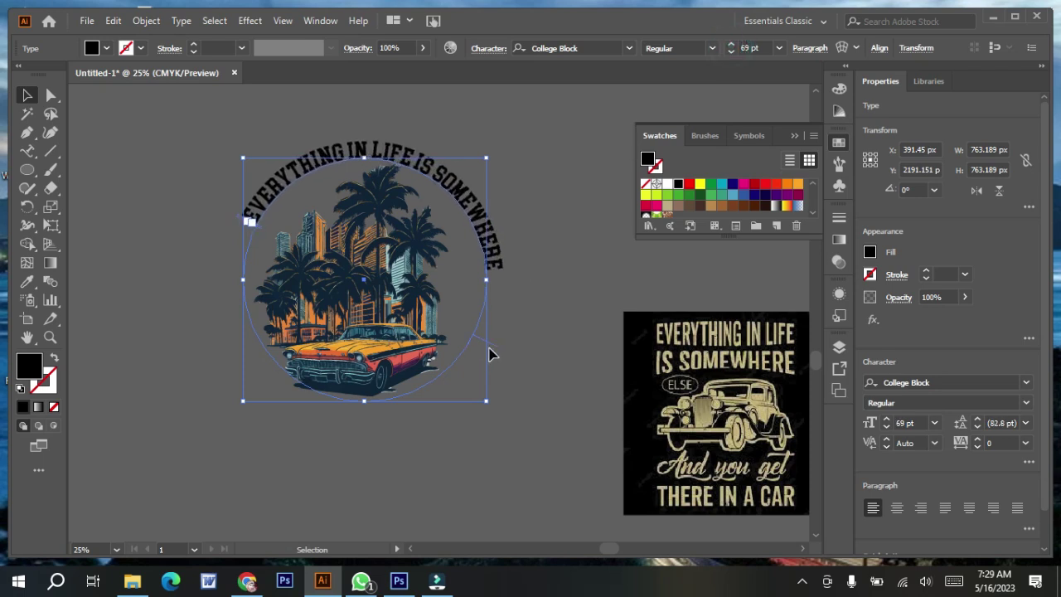
pyautogui.moveTo(498, 353); pyautogui.dragTo(509, 325)
pyautogui.click(141, 221)
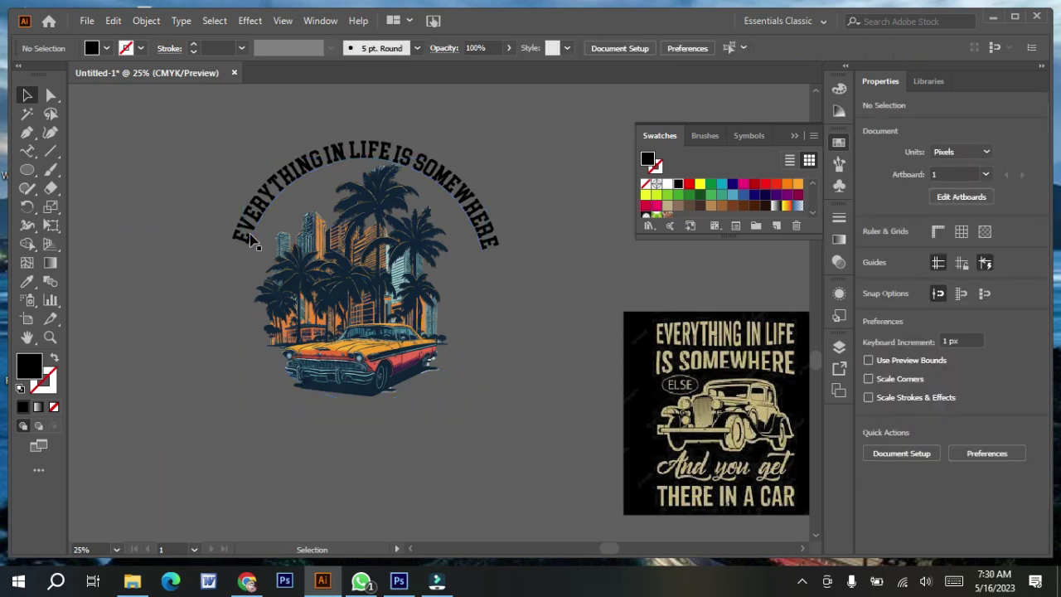
# - Widen the gaps between the words of the curved text with extra spaces, and finish editing with the text object selected
pyautogui.click(331, 170)
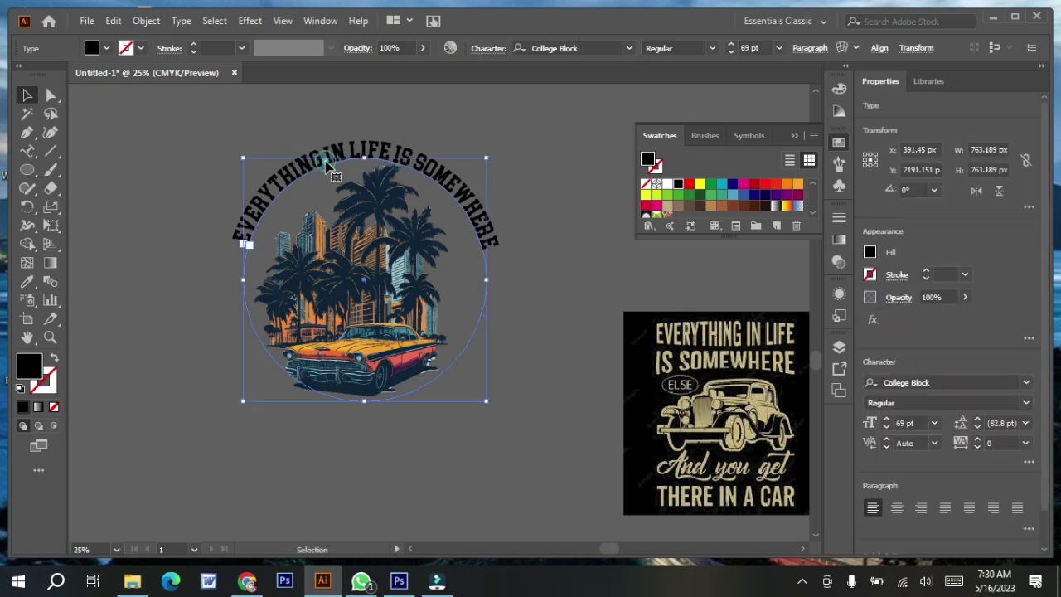
pyautogui.doubleClick(326, 158)
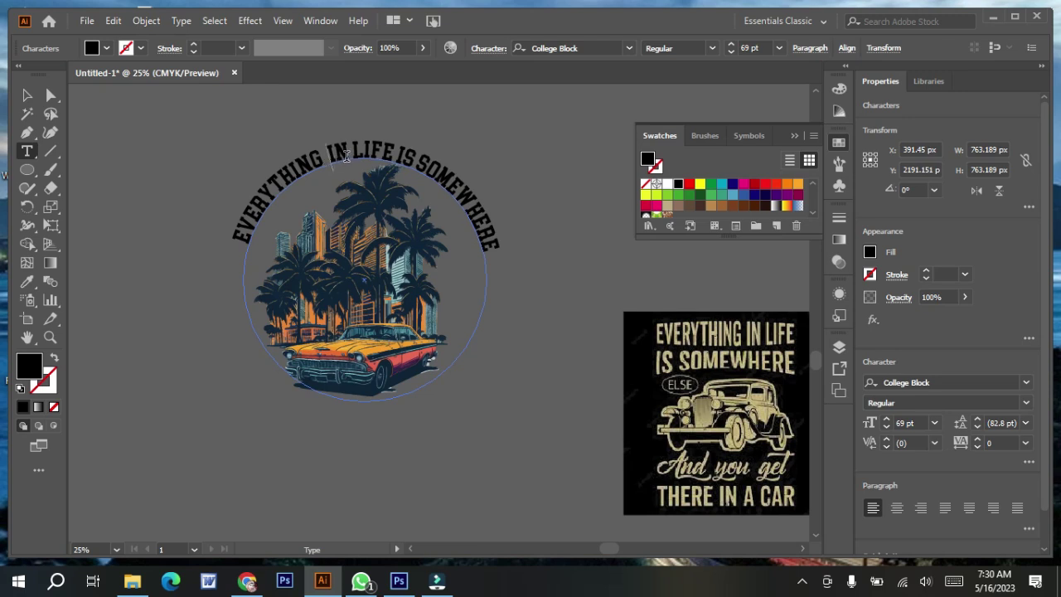
pyautogui.click(350, 154)
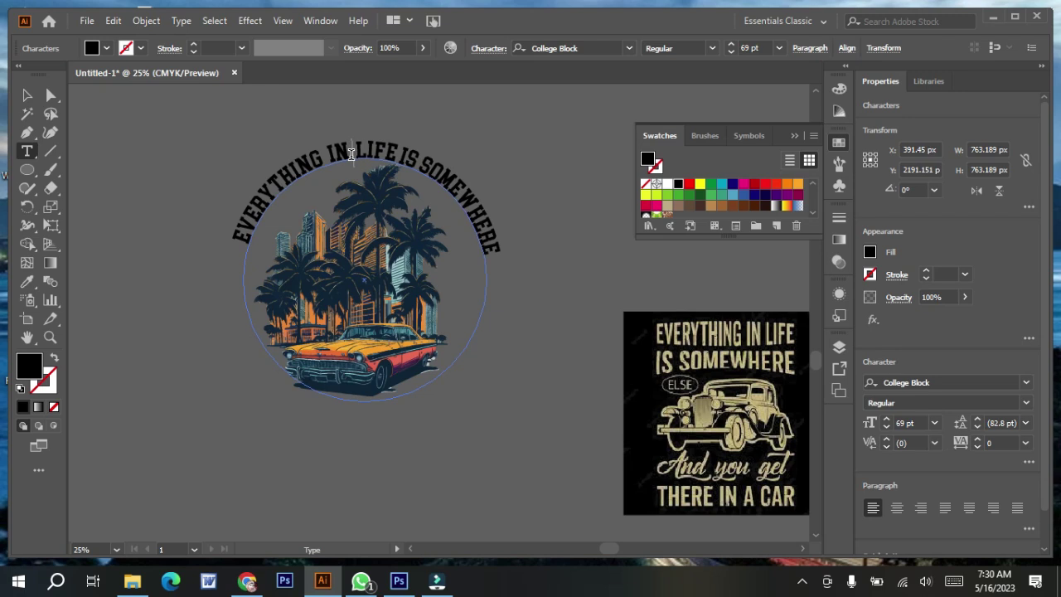
pyautogui.click(399, 156)
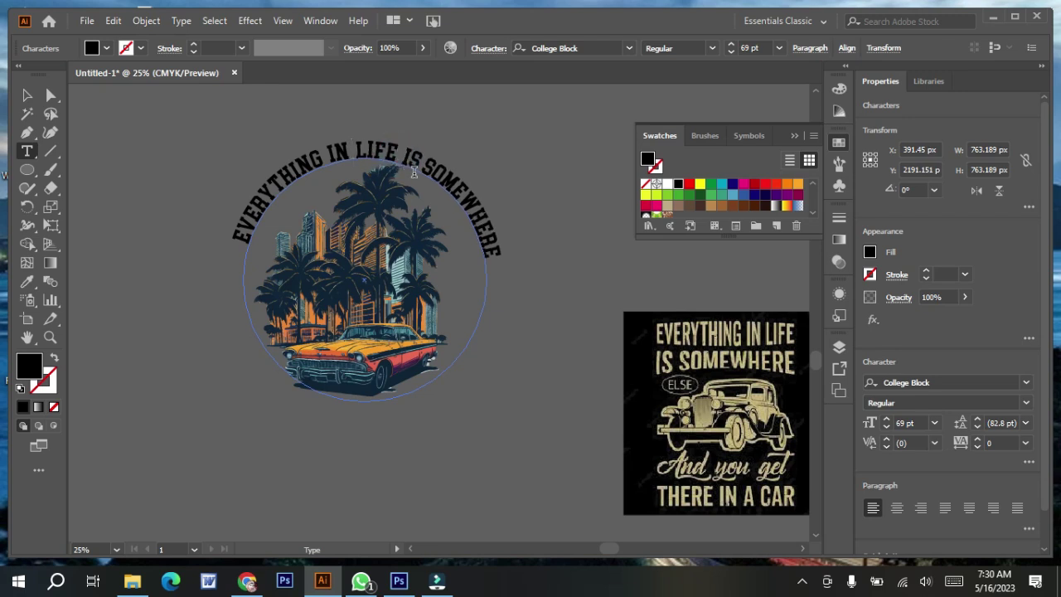
pyautogui.click(421, 176)
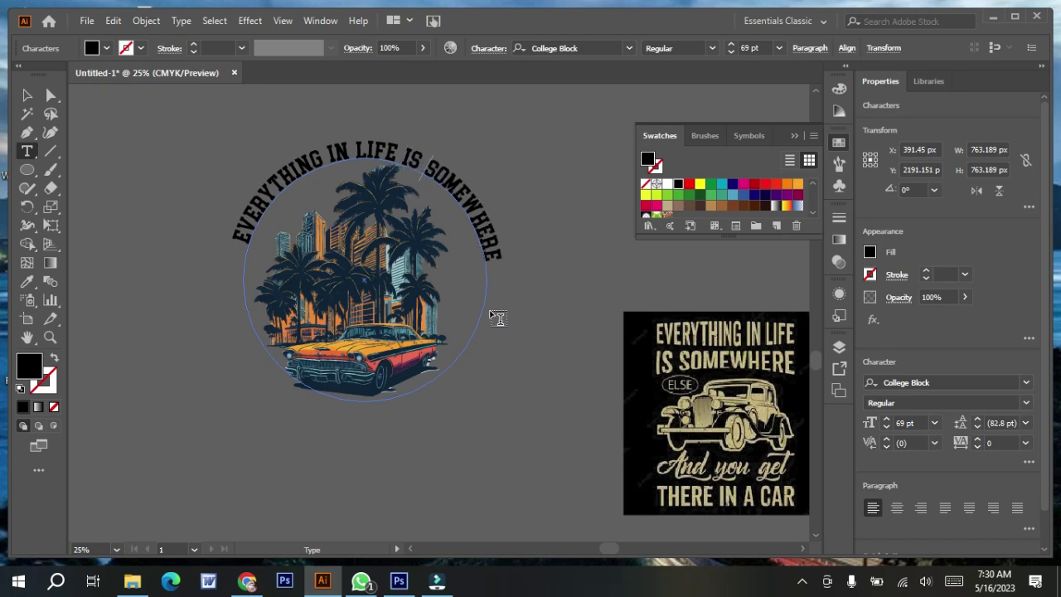
pyautogui.scroll(-2, 497, 319)
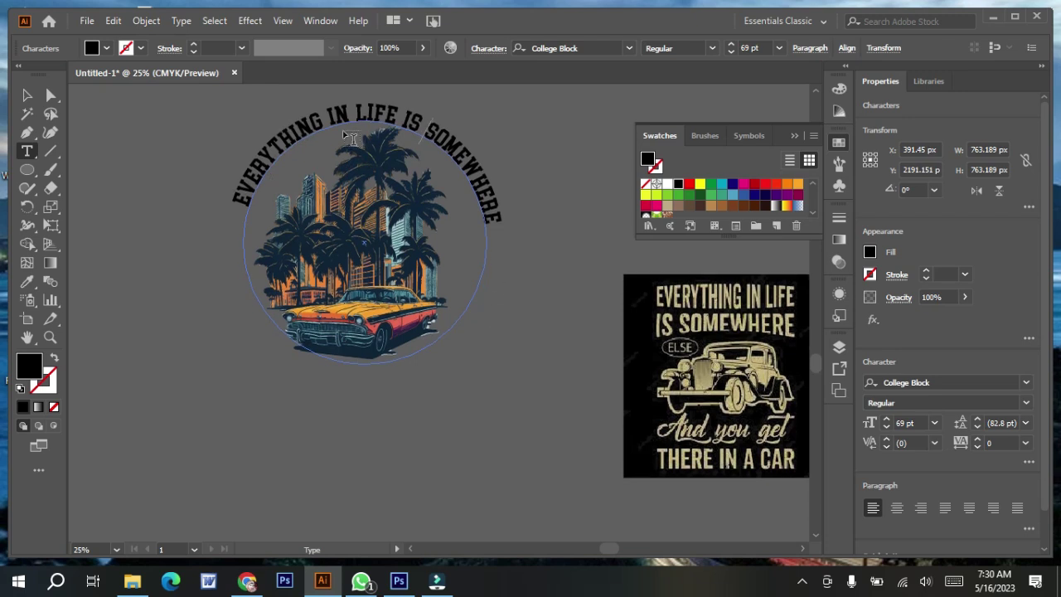
pyautogui.click(27, 95)
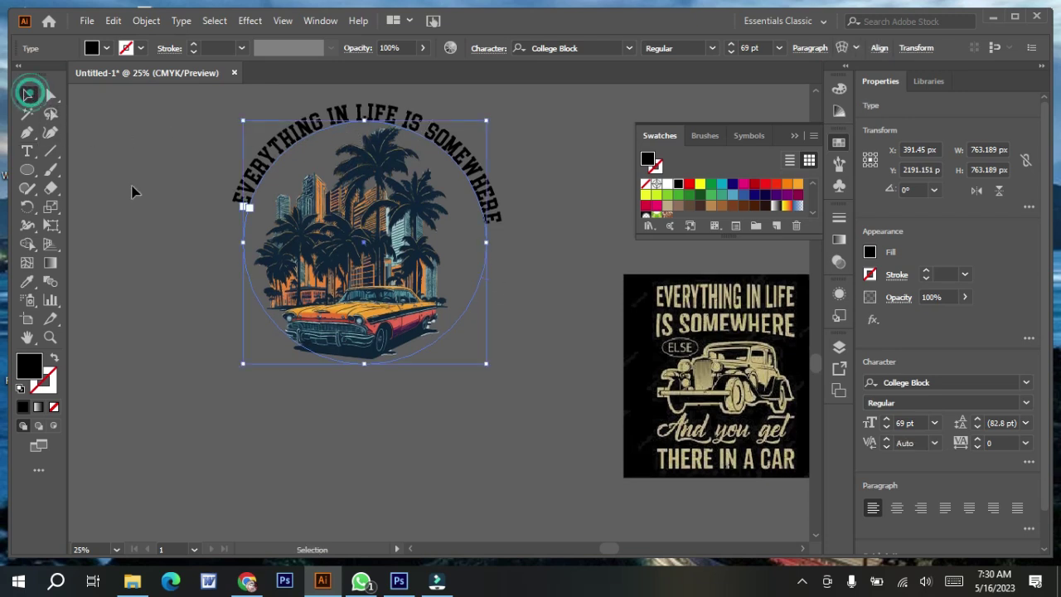
pyautogui.scroll(3, 303, 358)
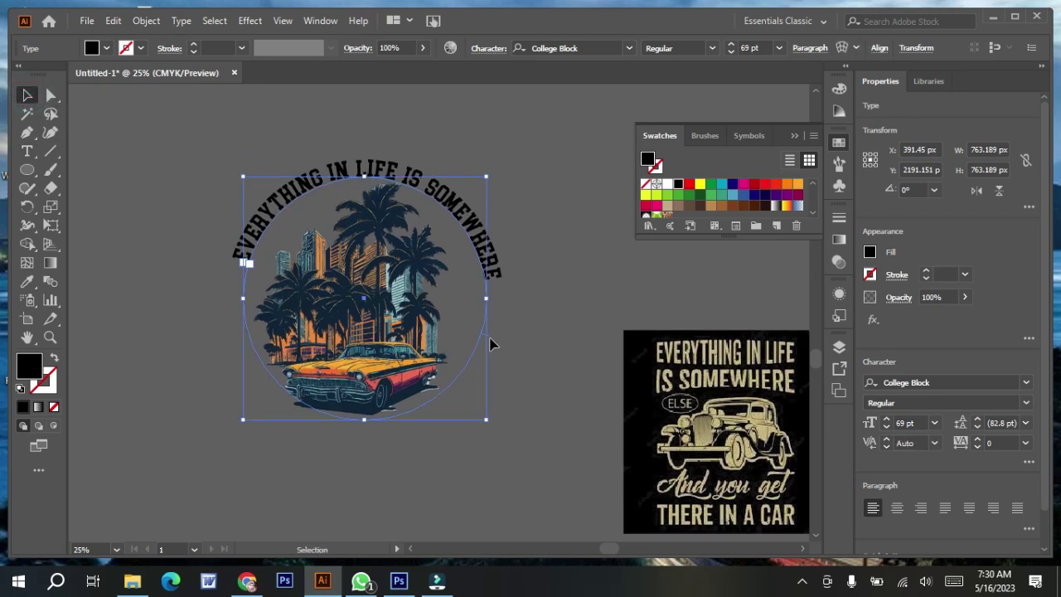
# - Add point text reading "AND" in College Block at 69 pt, in the empty area to the lower left of the car
pyautogui.moveTo(486, 340); pyautogui.dragTo(490, 335)
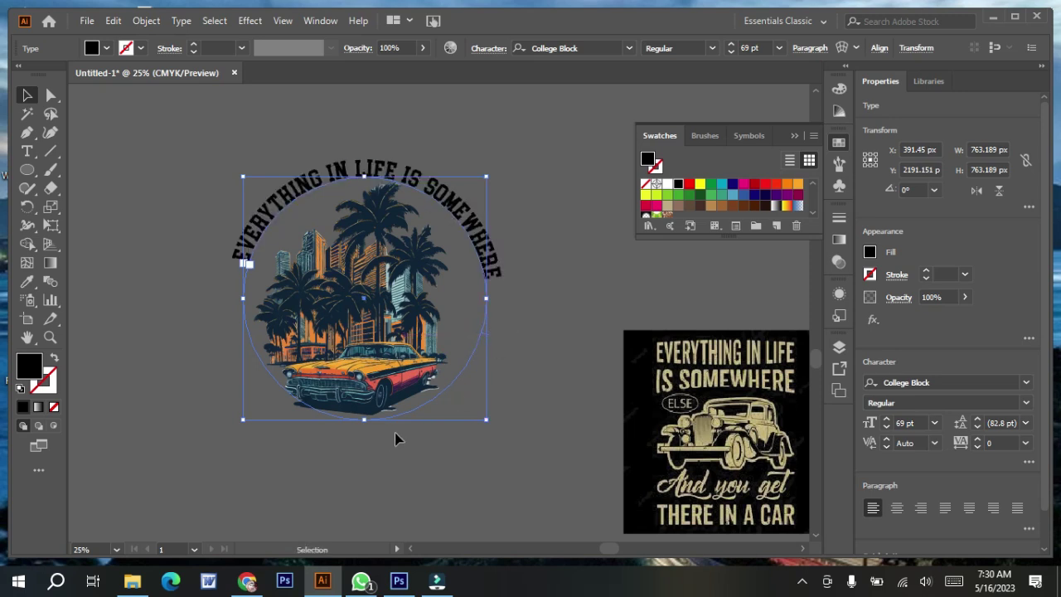
pyautogui.scroll(-3, 395, 433)
pyautogui.click(72, 291)
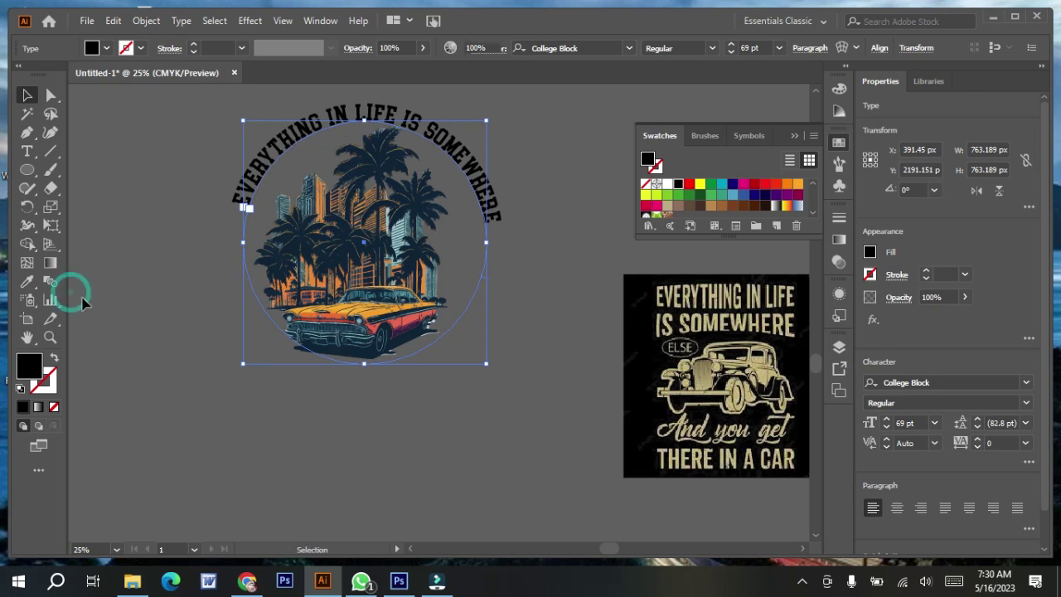
pyautogui.scroll(-2, 290, 406)
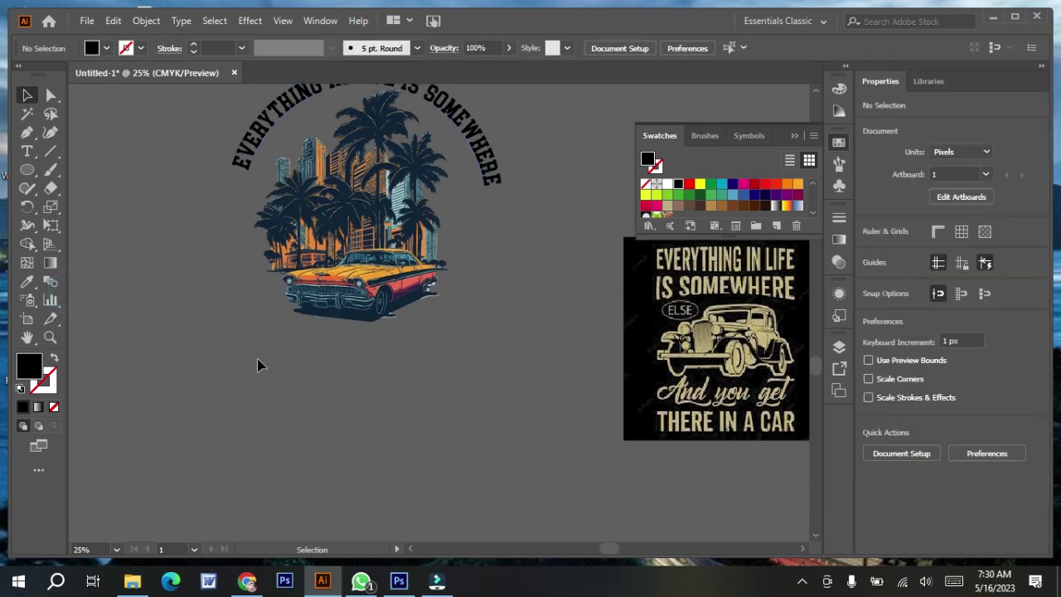
pyautogui.click(27, 151)
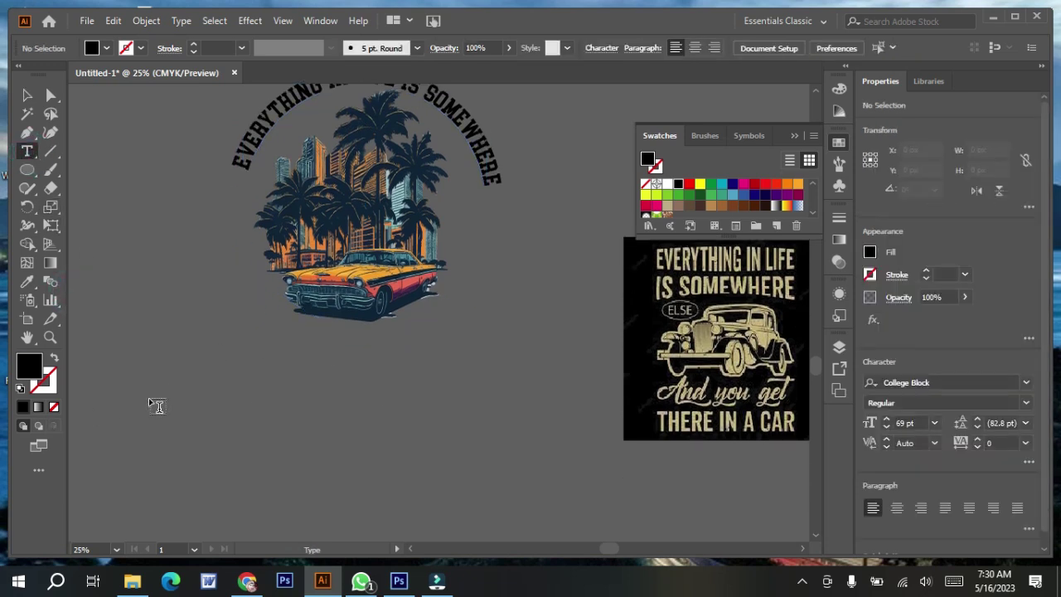
pyautogui.scroll(-1, 156, 406)
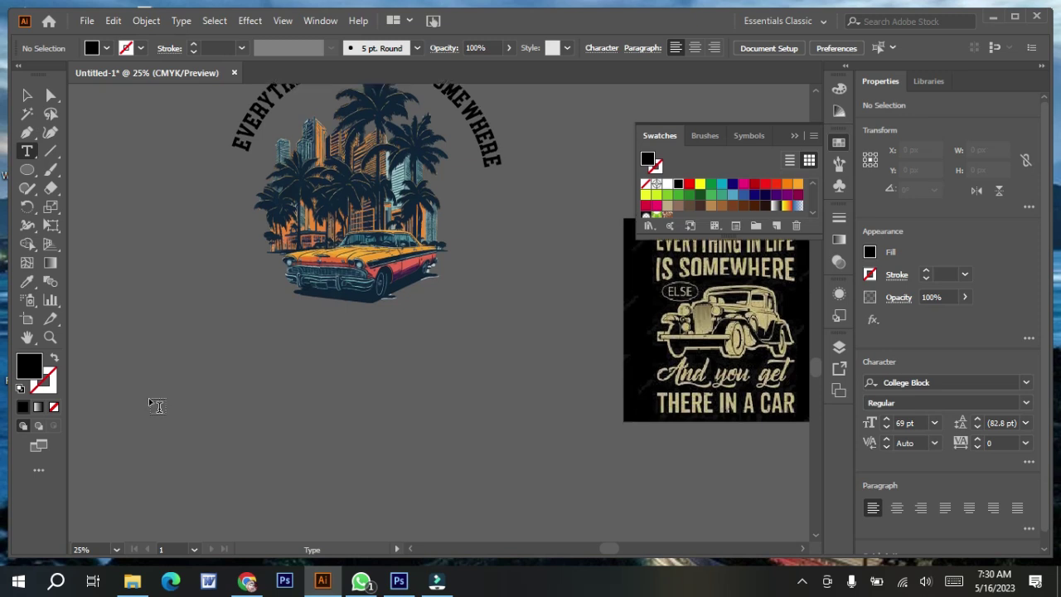
pyautogui.click(149, 396)
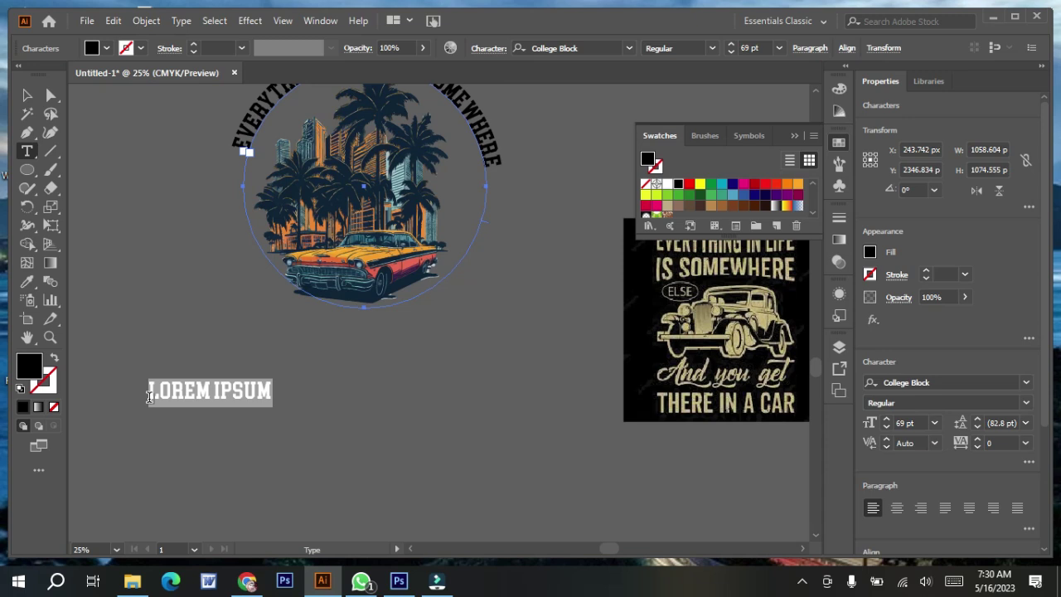
pyautogui.press('BackSpace')
pyautogui.write('AN')
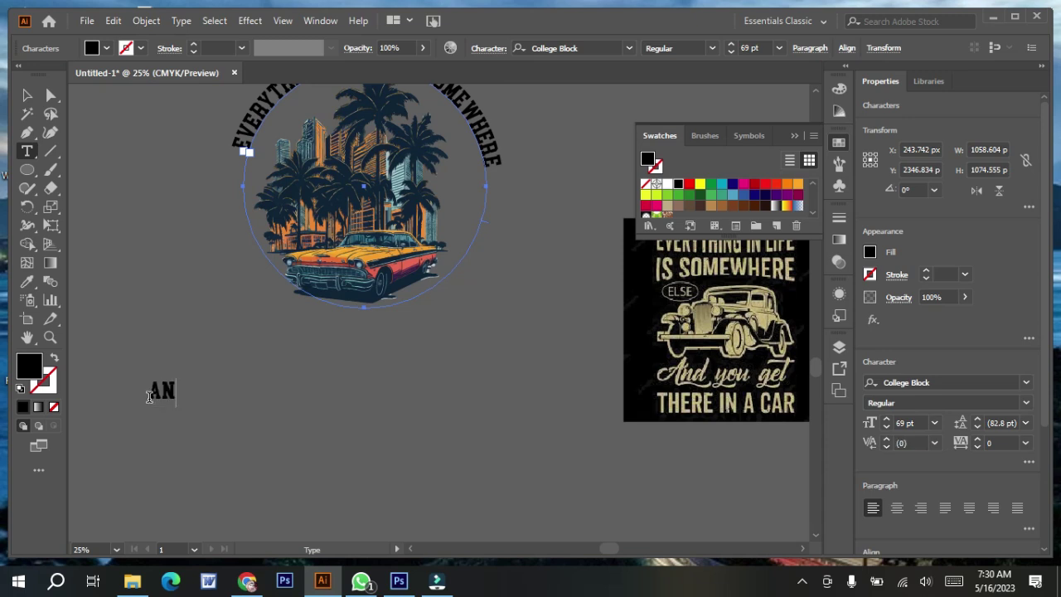
pyautogui.write('D')
# - Add a separate text line below the car reading "And you get THERE IN A CAR" in Modern No. 20 at 69 pt
pyautogui.click(222, 442)
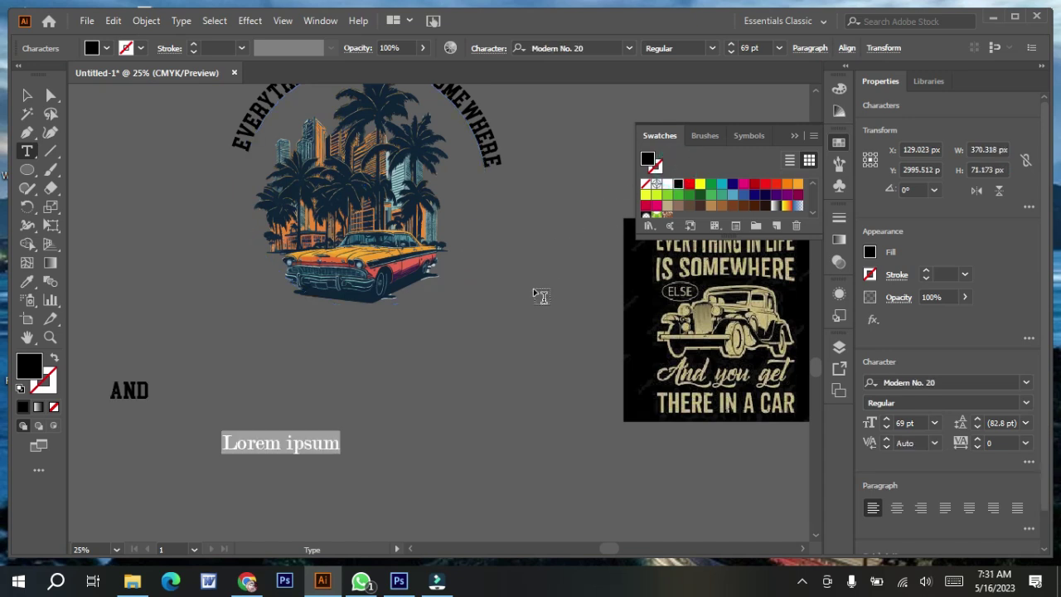
pyautogui.write('And ')
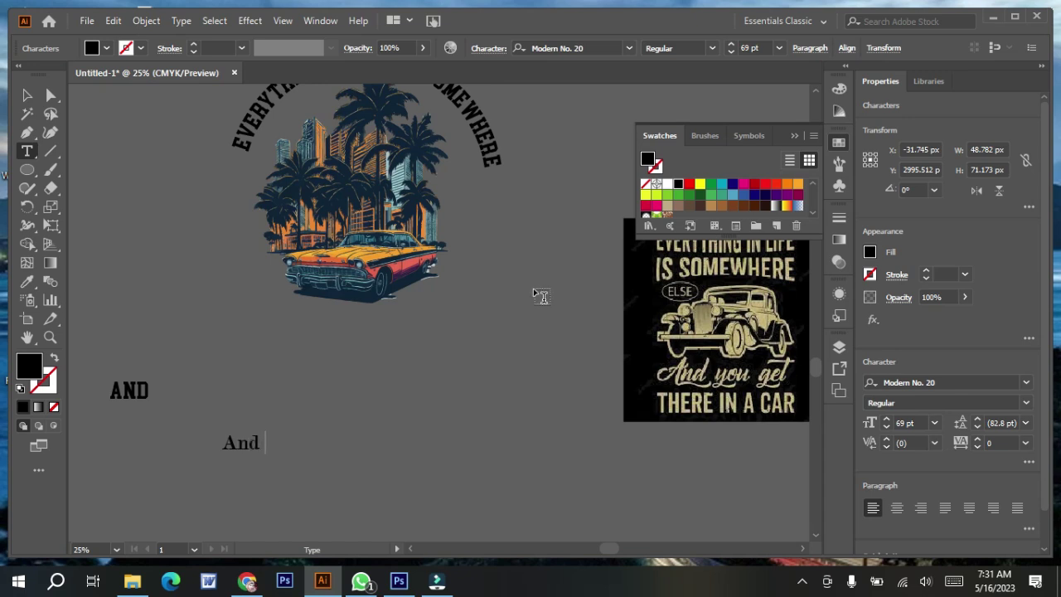
pyautogui.write('you get TH')
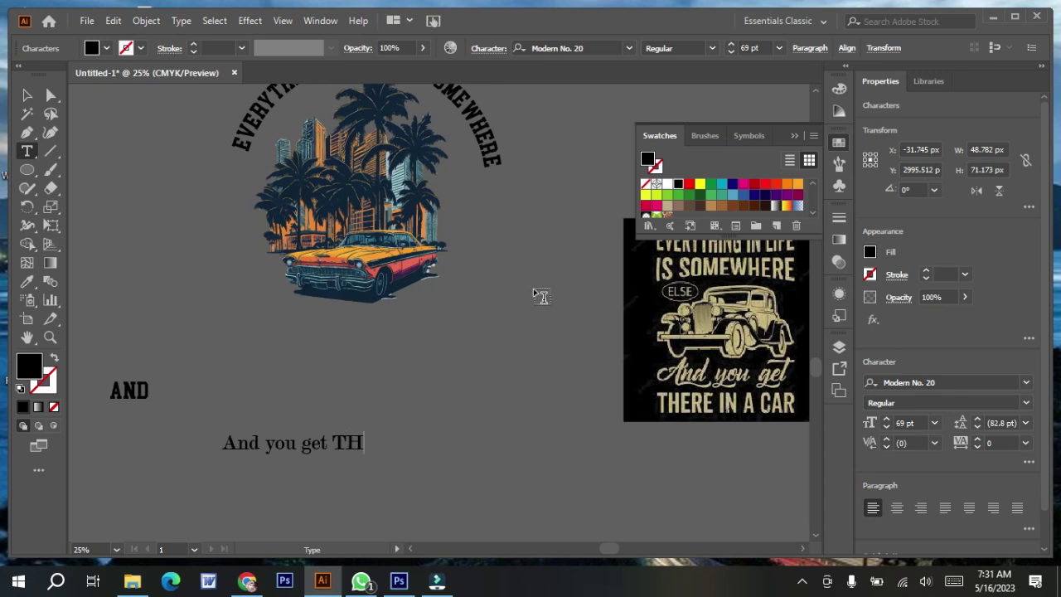
pyautogui.write('W')
pyautogui.press('BackSpace')
pyautogui.write('ERE IN A ')
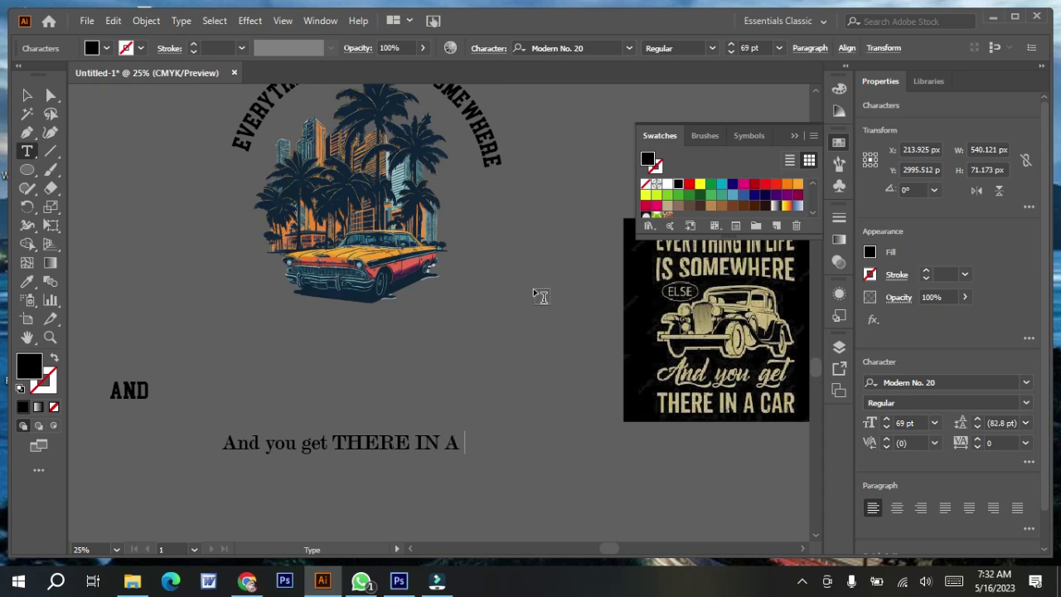
pyautogui.write('CAR')
pyautogui.press('Escape')
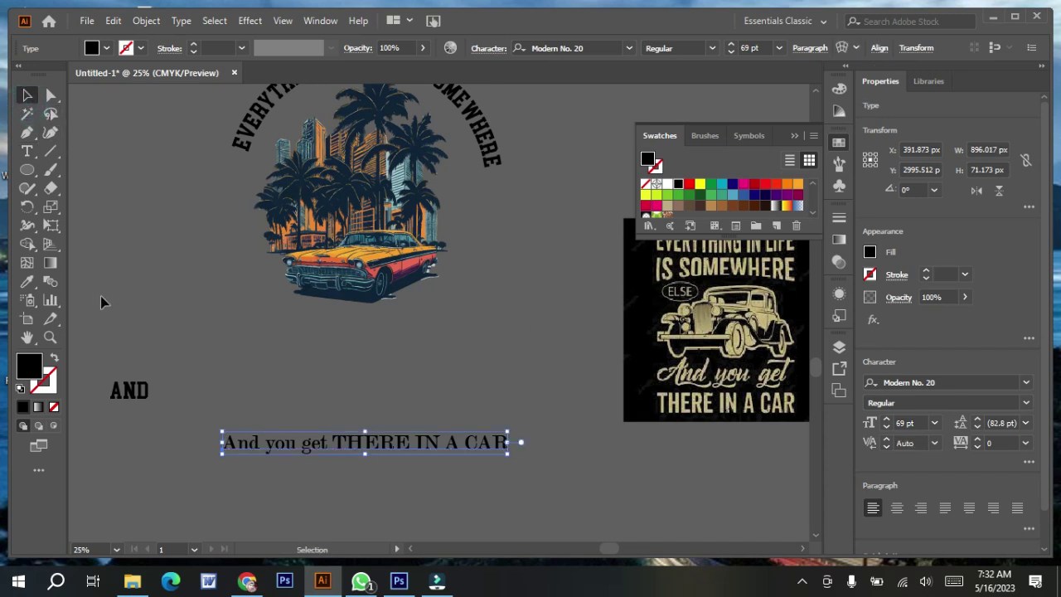
# - Split "THERE IN A CAR" out of the new line by cutting it and pasting it as its own text object
pyautogui.press('t')
pyautogui.click(331, 443)
pyautogui.moveTo(331, 444); pyautogui.dragTo(511, 439)
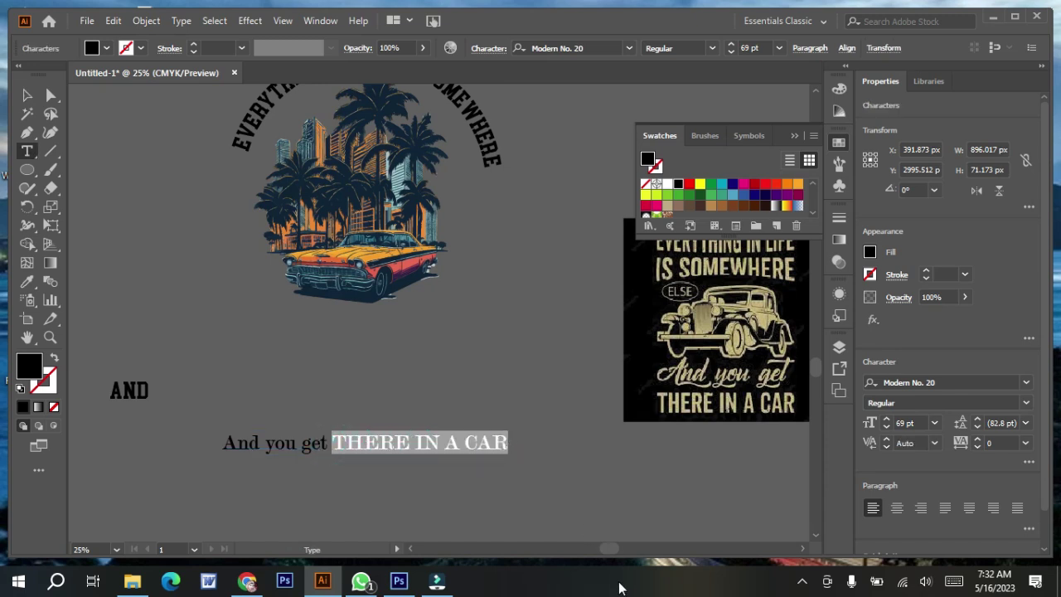
pyautogui.hotkey('ctrl', 'x')
pyautogui.hotkey('ctrl', 'v')
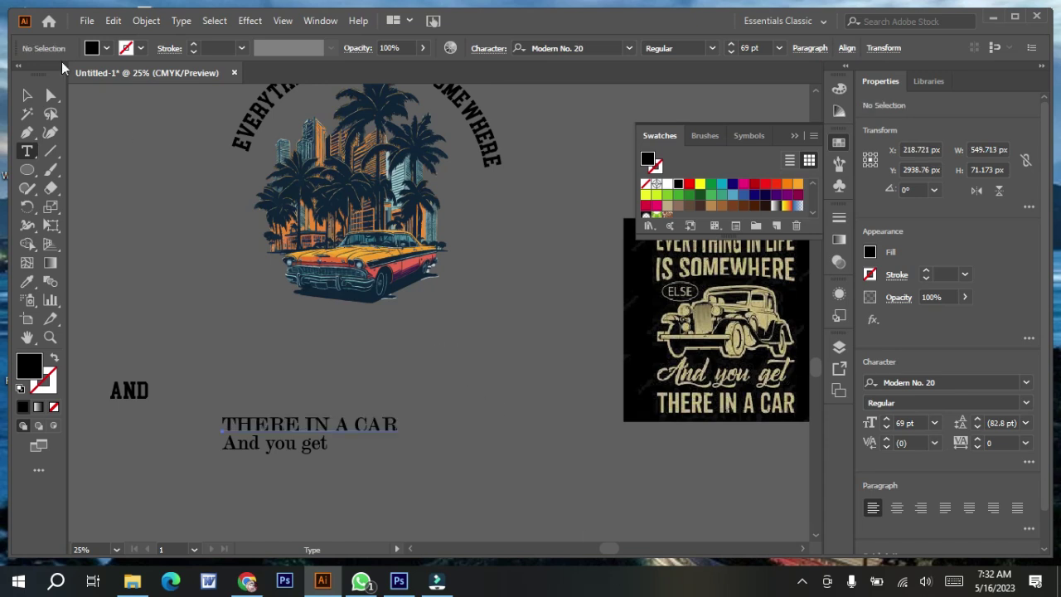
# - Move the "AND" text out of the way to the upper left of the artwork and deselect it
pyautogui.click(26, 96)
pyautogui.moveTo(126, 389); pyautogui.dragTo(97, 139)
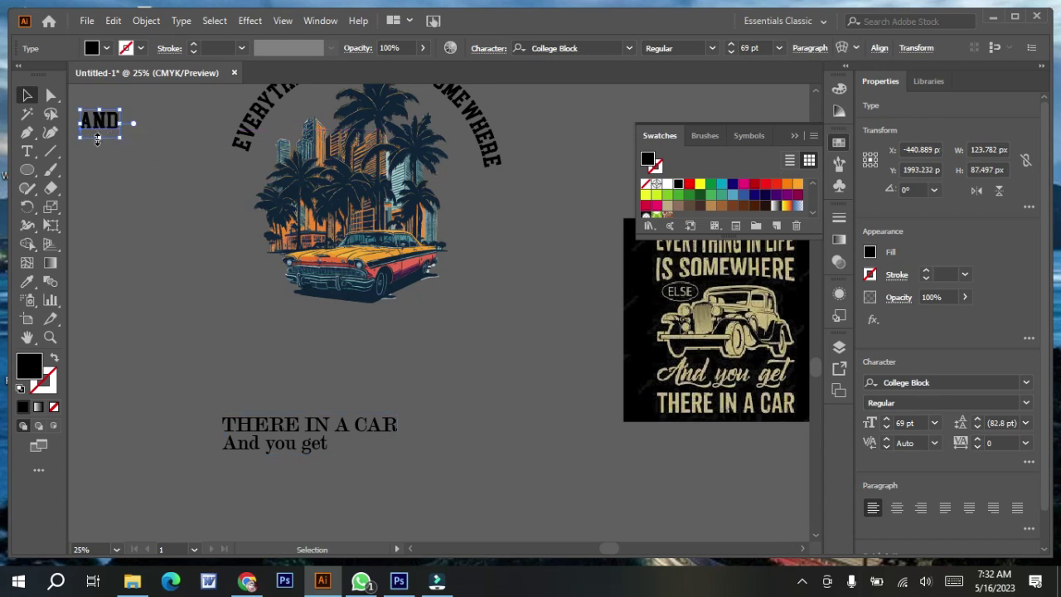
pyautogui.click(118, 325)
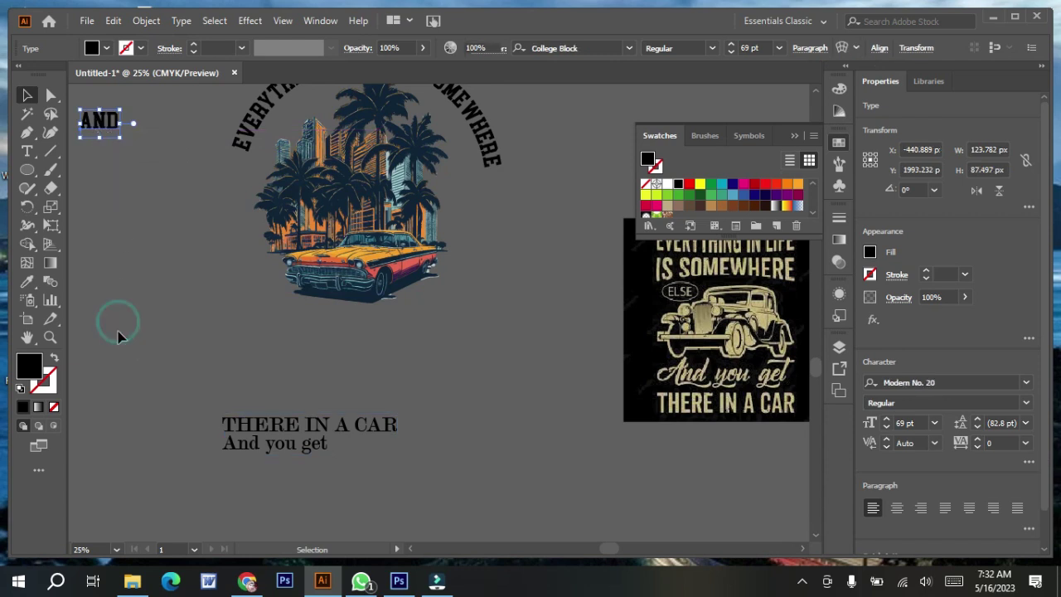
# - Stack "And you get" and "THERE IN A CAR" directly beneath the car, enlarged to about 93 pt and 96 pt respectively
pyautogui.moveTo(314, 455); pyautogui.dragTo(386, 338)
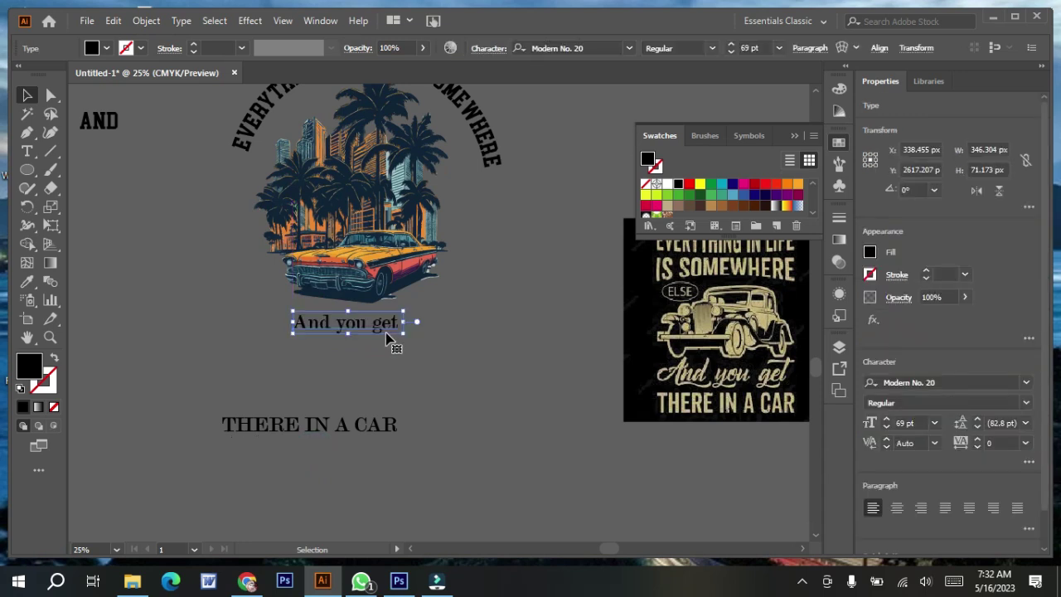
pyautogui.moveTo(380, 430); pyautogui.dragTo(415, 356)
pyautogui.moveTo(365, 321)
pyautogui.mouseDown()
pyautogui.moveTo(374, 348)
pyautogui.moveTo(377, 315)
pyautogui.moveTo(350, 383)
pyautogui.moveTo(383, 322)
pyautogui.mouseUp()
pyautogui.click(384, 356)
pyautogui.click(358, 379)
pyautogui.moveTo(380, 366); pyautogui.dragTo(354, 352)
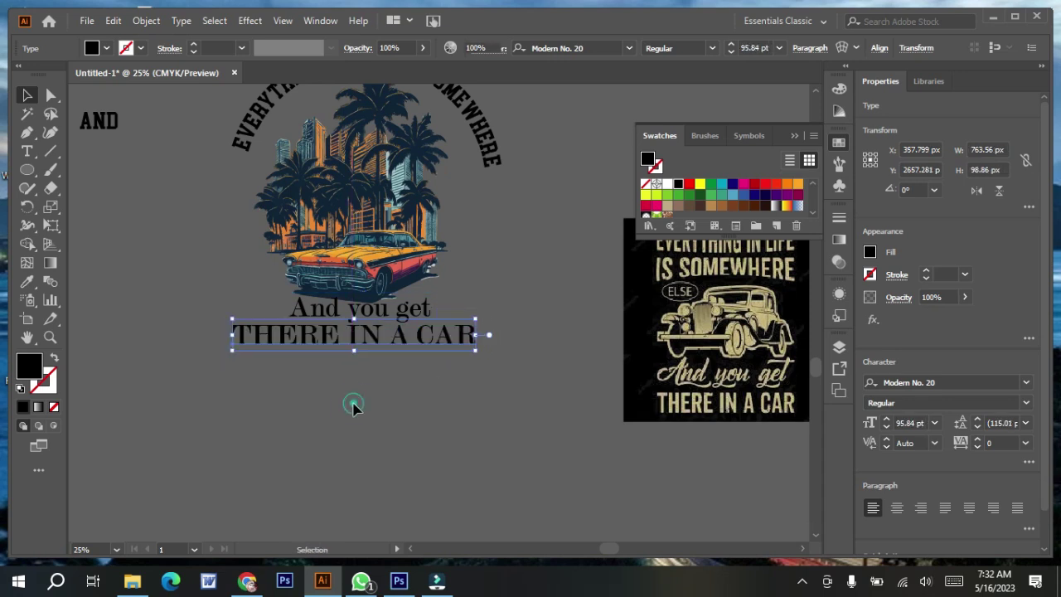
pyautogui.click(422, 409)
# - Set the font of the "THERE IN A CAR" line to Allstar Regular
pyautogui.scroll(3, 422, 409)
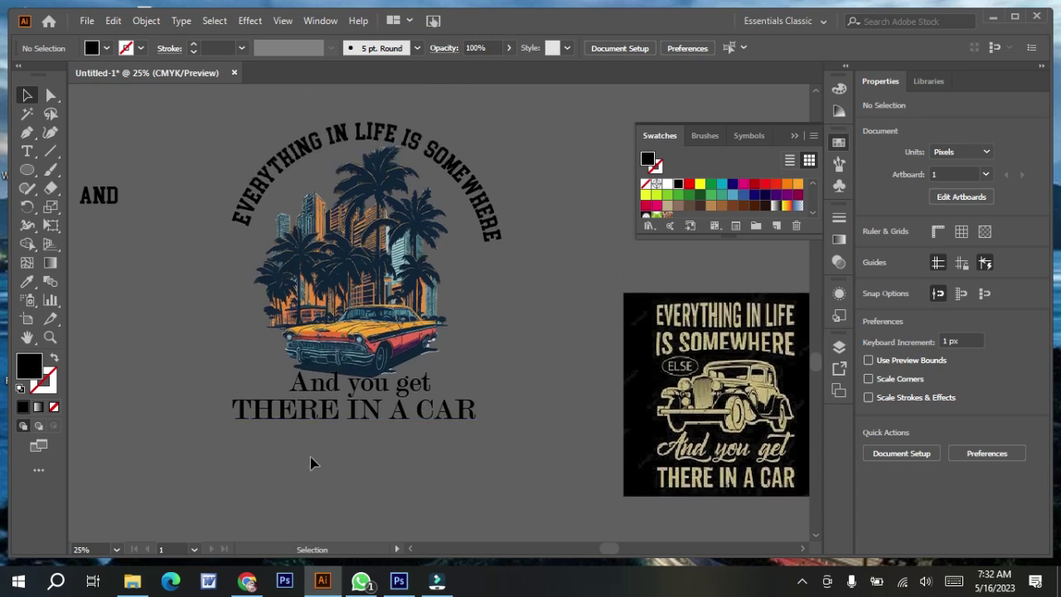
pyautogui.scroll(1, 408, 431)
pyautogui.scroll(-2, 408, 431)
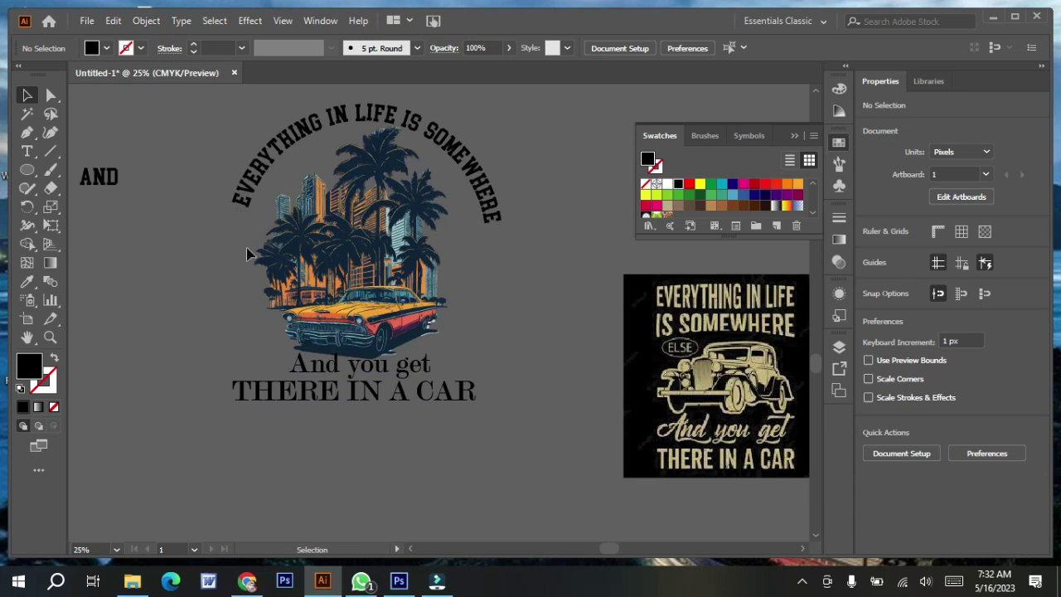
pyautogui.click(343, 396)
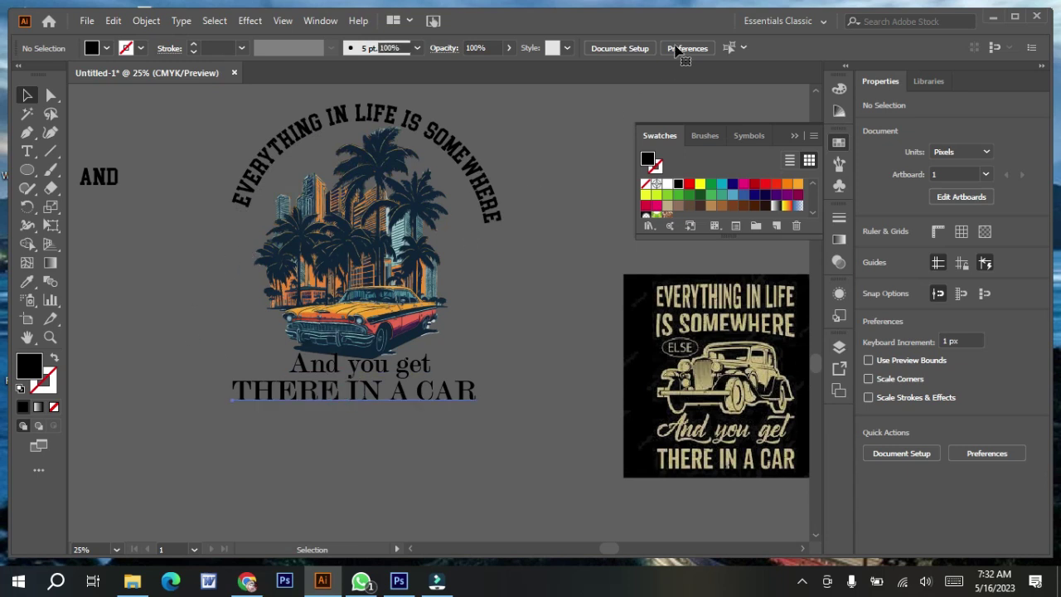
pyautogui.click(629, 48)
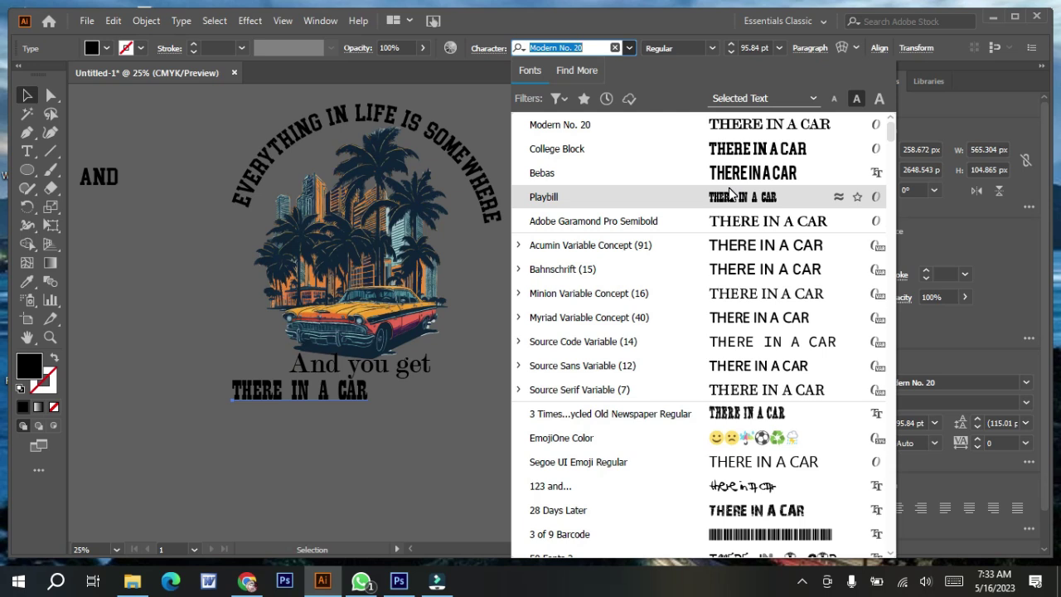
pyautogui.scroll(-4, 745, 465)
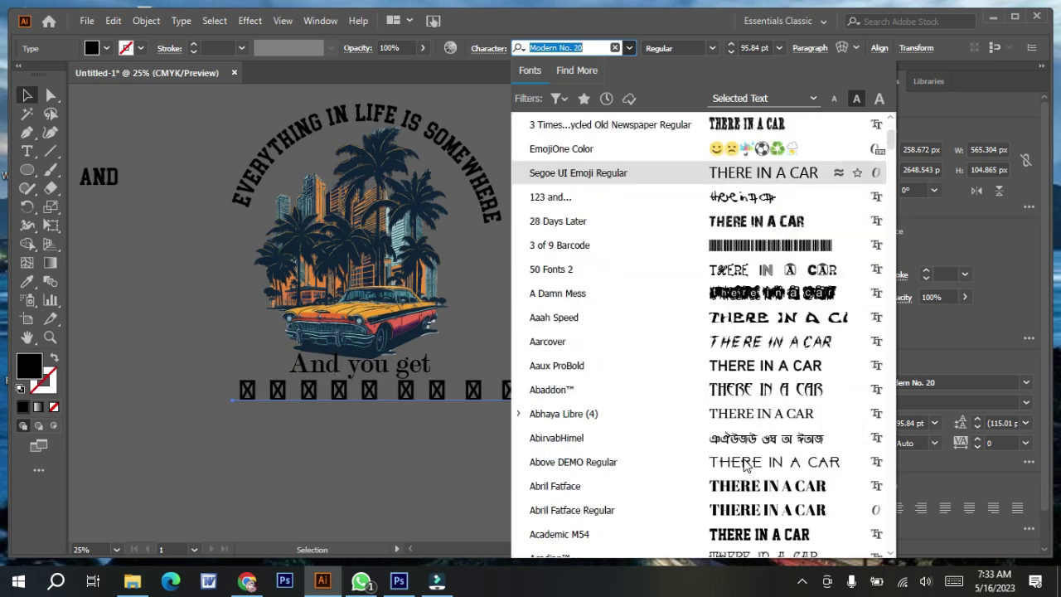
pyautogui.scroll(-2, 745, 464)
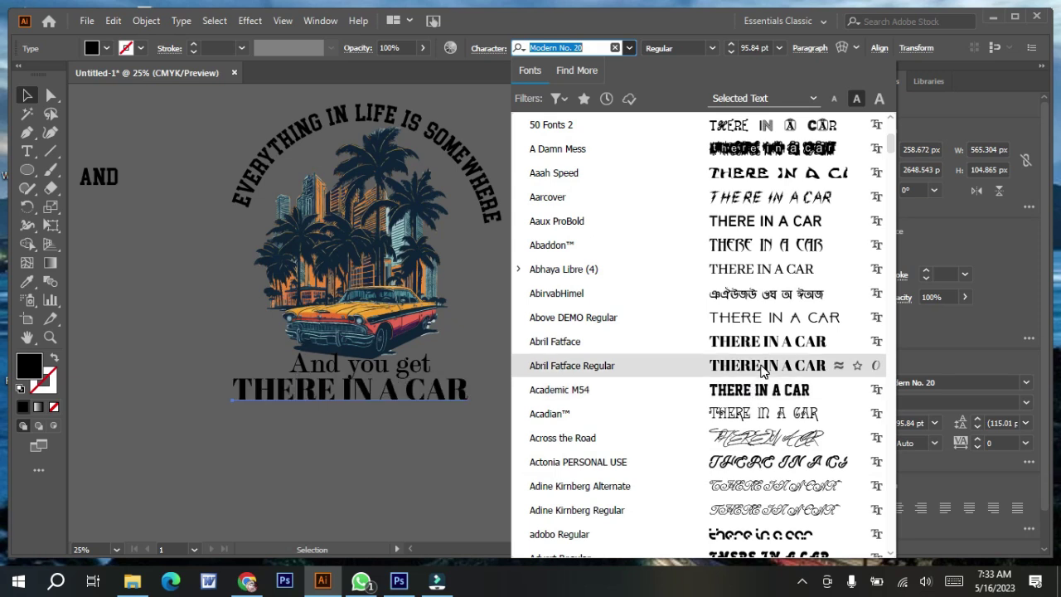
pyautogui.scroll(-7, 763, 375)
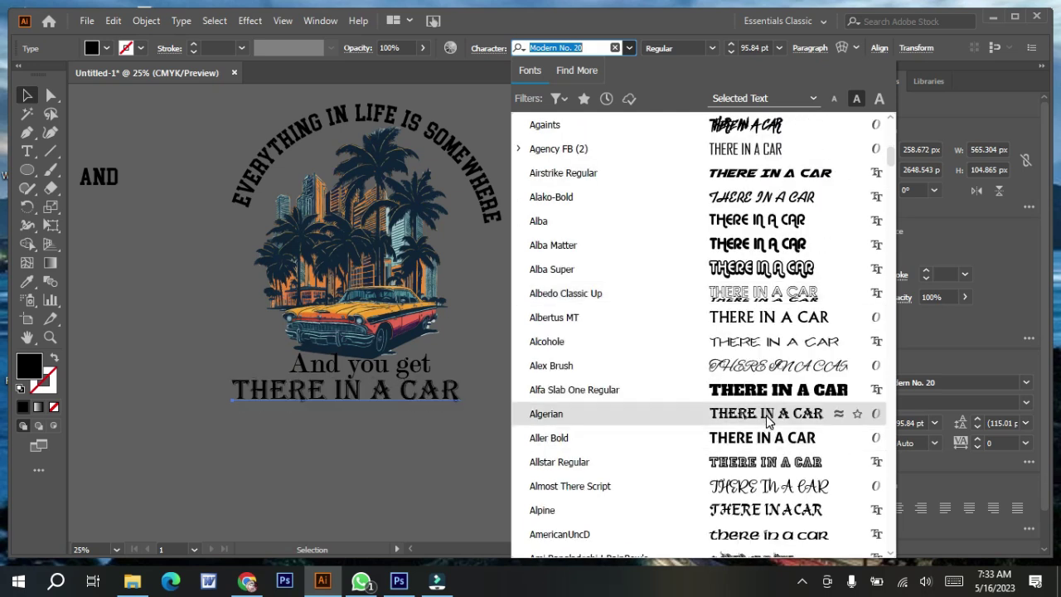
pyautogui.click(777, 467)
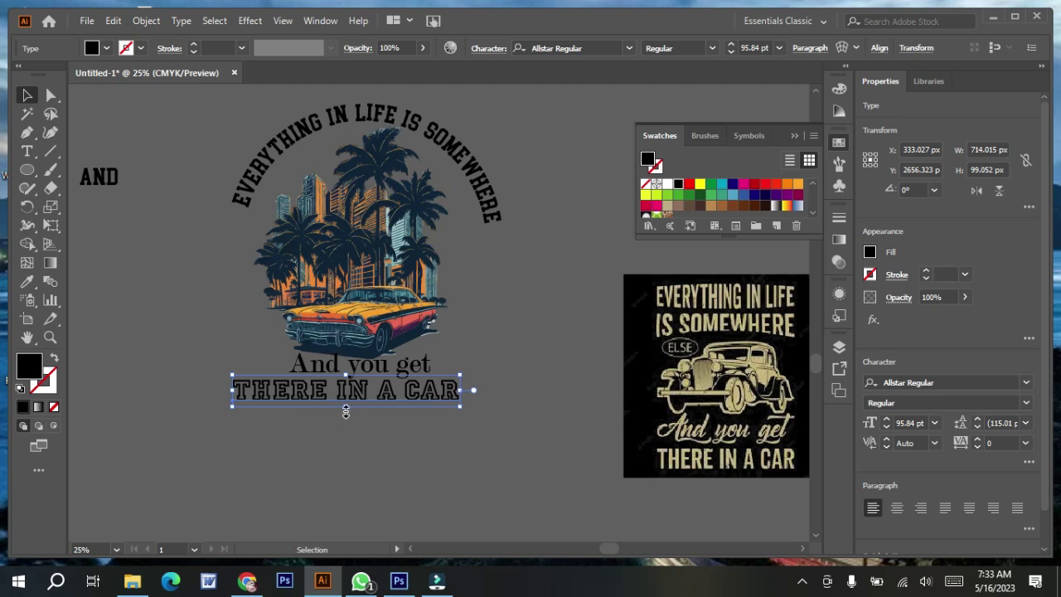
# - Enlarge the "THERE IN A CAR" line to about 106 pt
pyautogui.moveTo(345, 412); pyautogui.dragTo(379, 394)
pyautogui.click(372, 418)
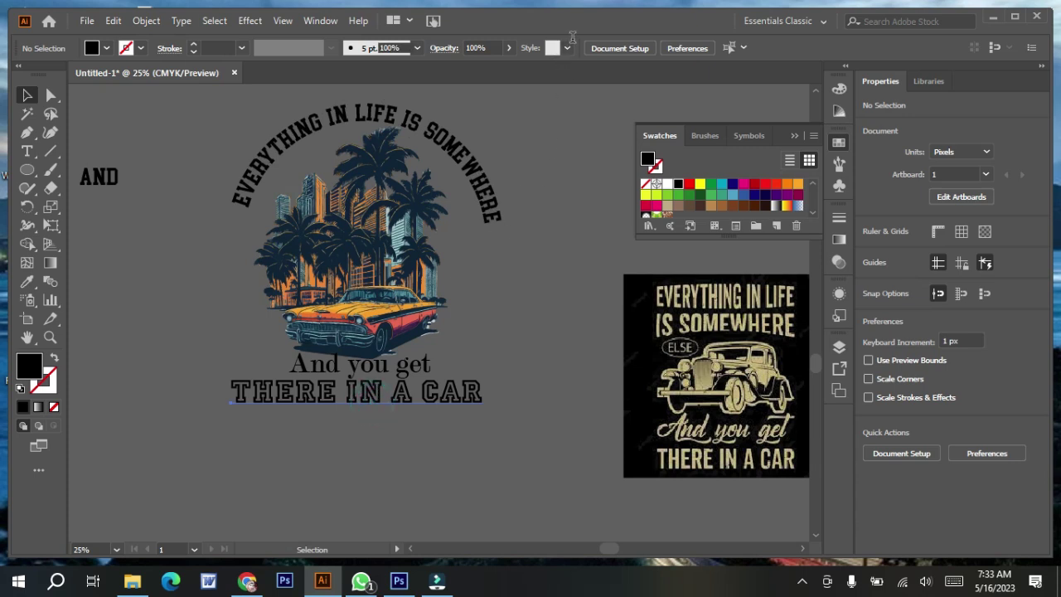
pyautogui.hotkey('ctrl', 'z')
# - Change the font of "THERE IN A CAR" to Berg Western Regular and stretch the line horizontally to nearly the width of the curved text
pyautogui.click(629, 48)
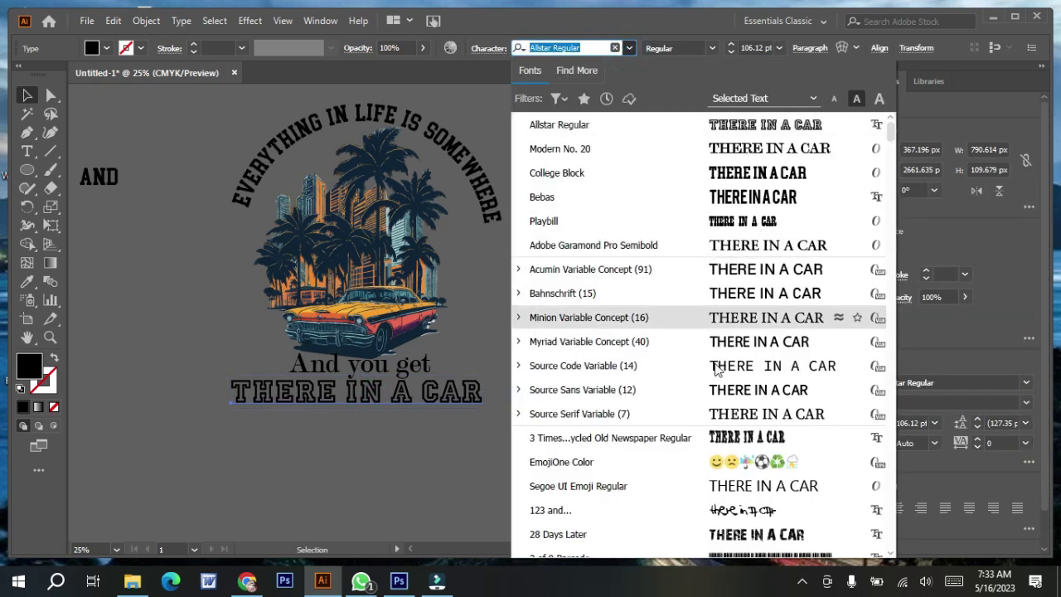
pyautogui.scroll(-5, 723, 483)
pyautogui.scroll(-20, 723, 483)
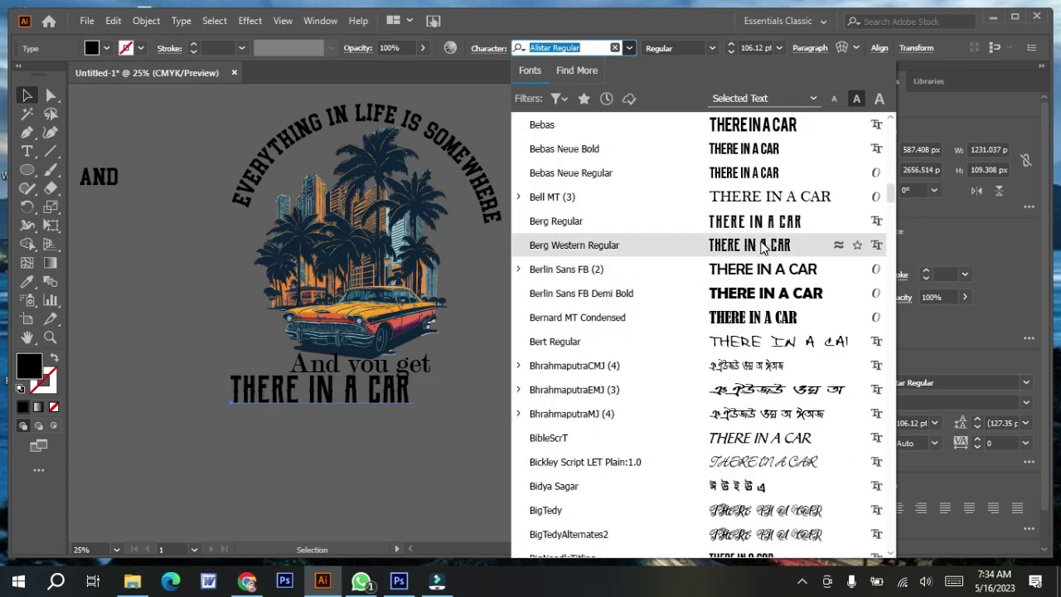
pyautogui.click(761, 246)
pyautogui.moveTo(412, 392); pyautogui.dragTo(468, 392)
pyautogui.click(359, 455)
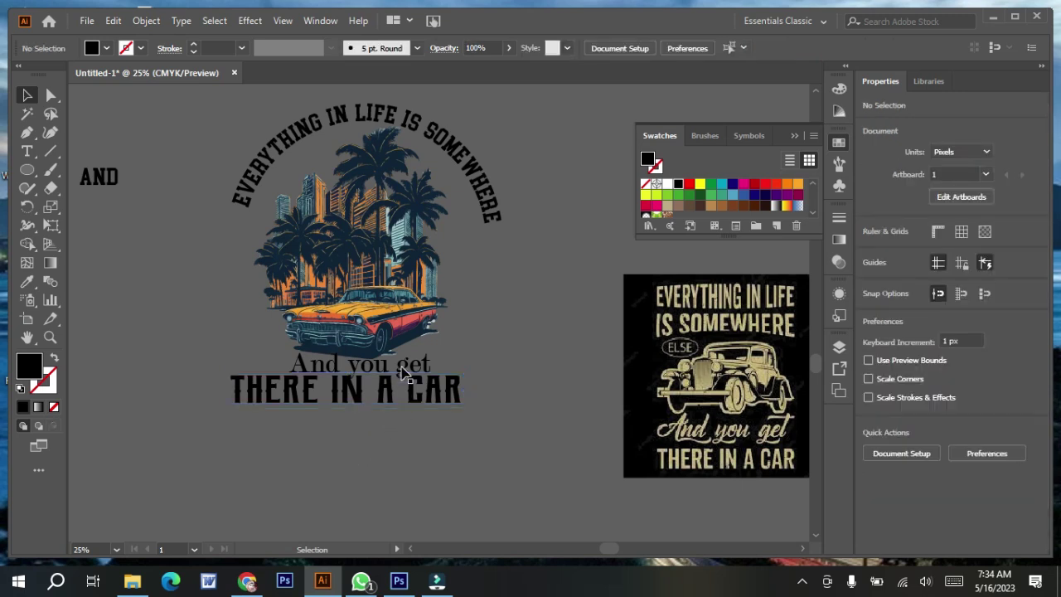
# - Nudge "And you get" slightly up and "THERE IN A CAR" slightly down and right to centre them under the car
pyautogui.moveTo(403, 372); pyautogui.dragTo(407, 368)
pyautogui.moveTo(328, 426); pyautogui.dragTo(328, 426)
pyautogui.click(328, 426)
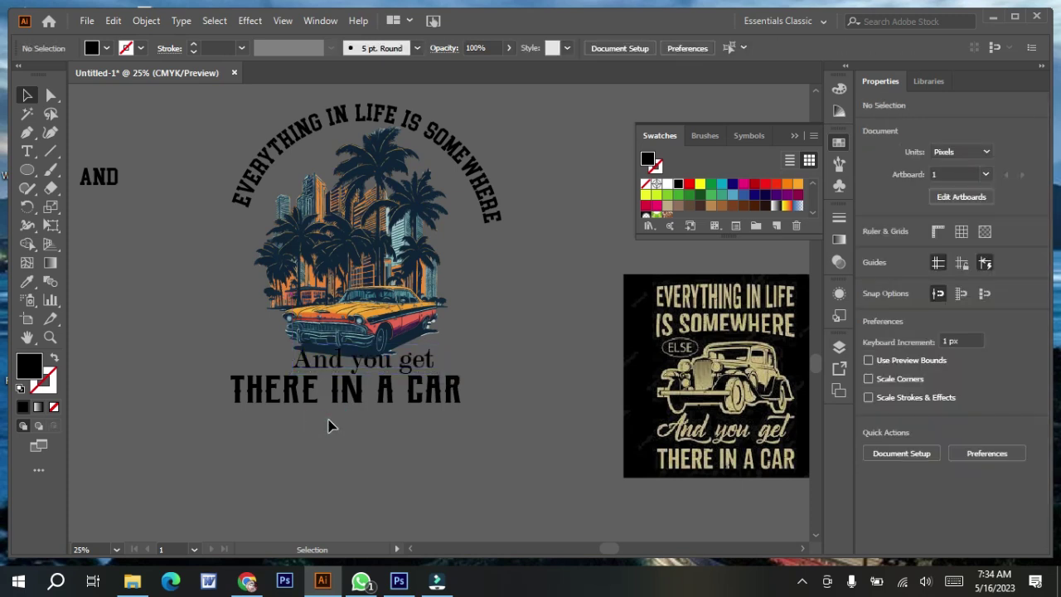
pyautogui.scroll(-1, 328, 426)
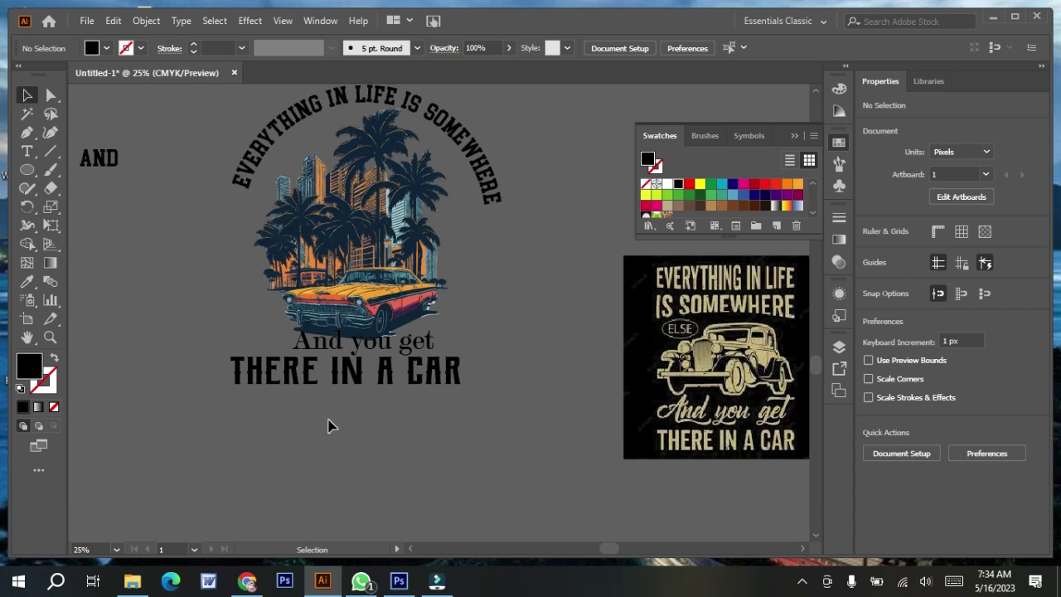
pyautogui.click(356, 351)
pyautogui.moveTo(356, 358); pyautogui.dragTo(398, 393)
pyautogui.click(368, 437)
pyautogui.scroll(1, 367, 437)
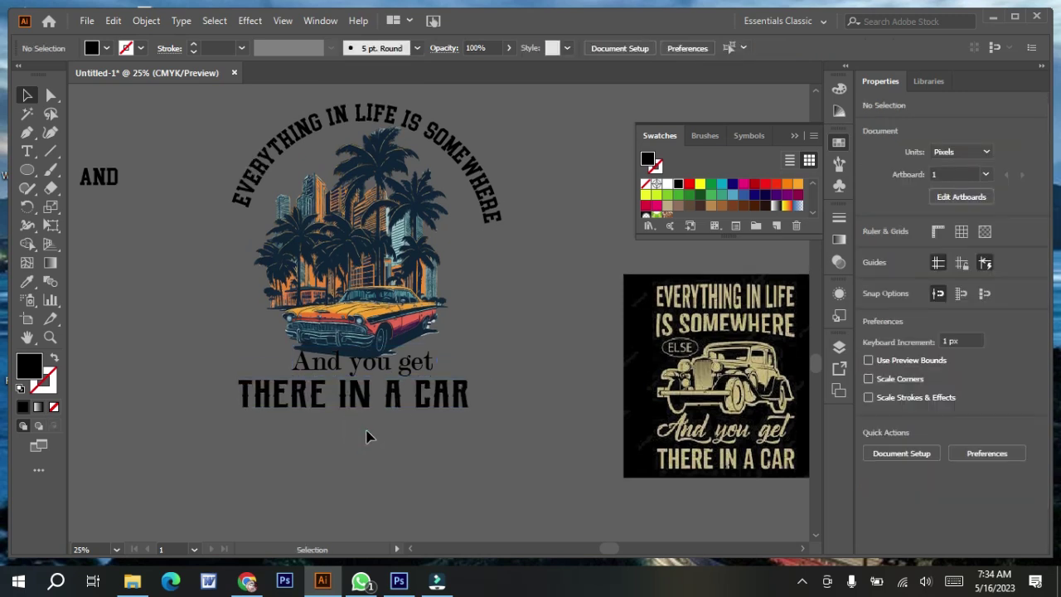
# - Lower "And you get" slightly so it sits clear of the car, just above "THERE IN A CAR"
pyautogui.click(372, 374)
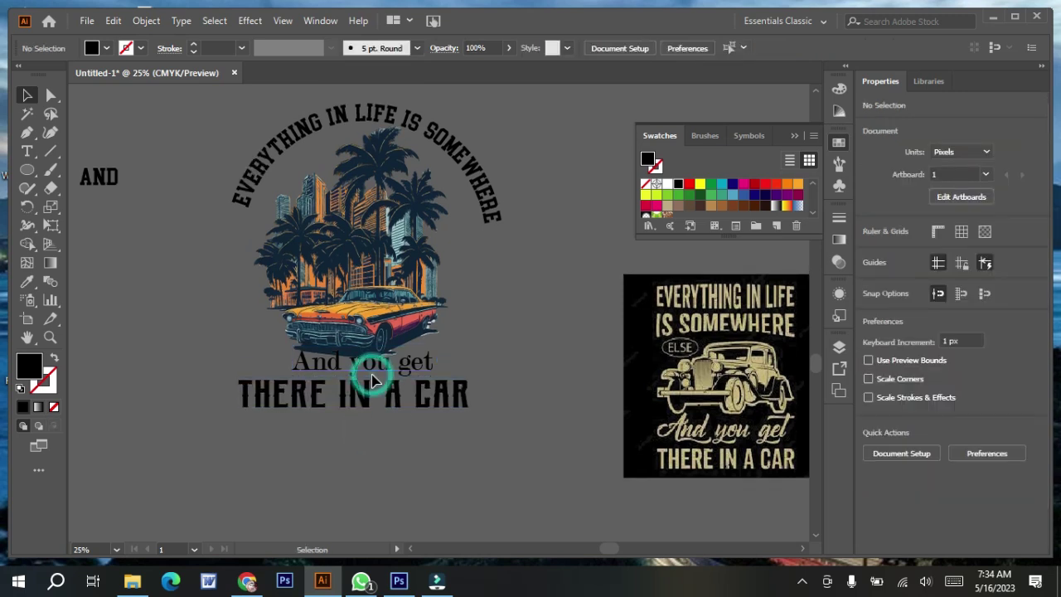
pyautogui.moveTo(371, 375); pyautogui.dragTo(377, 388)
pyautogui.moveTo(370, 448); pyautogui.dragTo(371, 450)
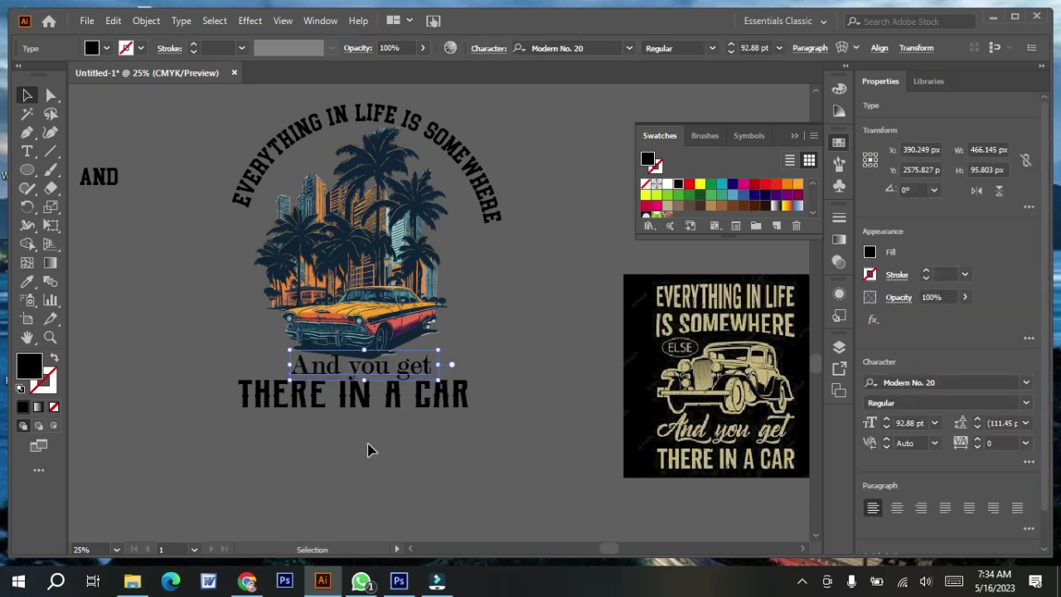
# - Fine-tune where the curved slogan sits along its circular path above the palm-and-car artwork
pyautogui.click(400, 131)
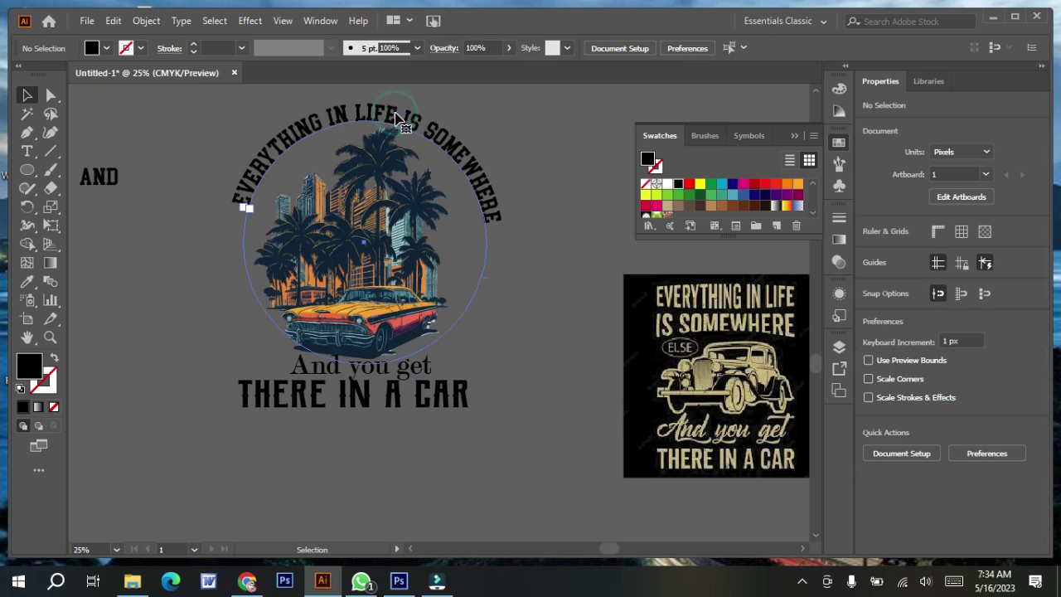
pyautogui.click(398, 118)
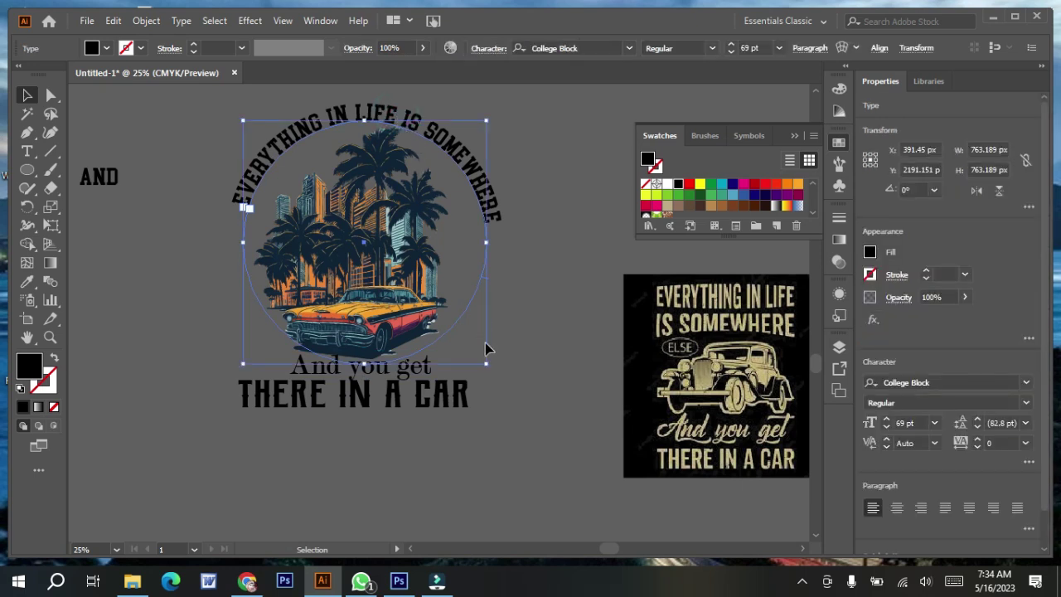
pyautogui.moveTo(487, 284); pyautogui.dragTo(486, 290)
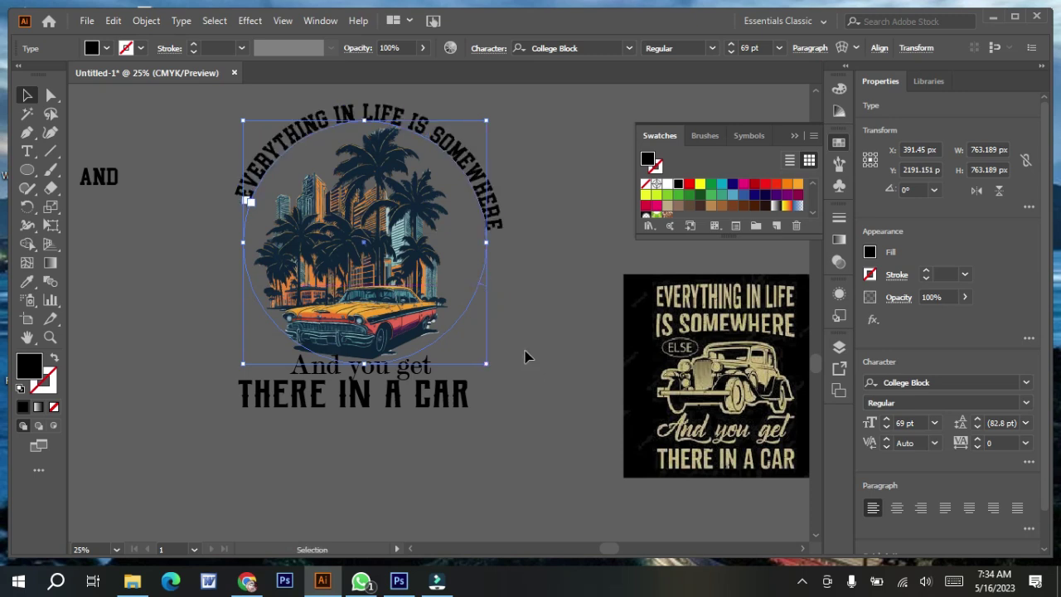
pyautogui.moveTo(484, 285); pyautogui.dragTo(483, 274)
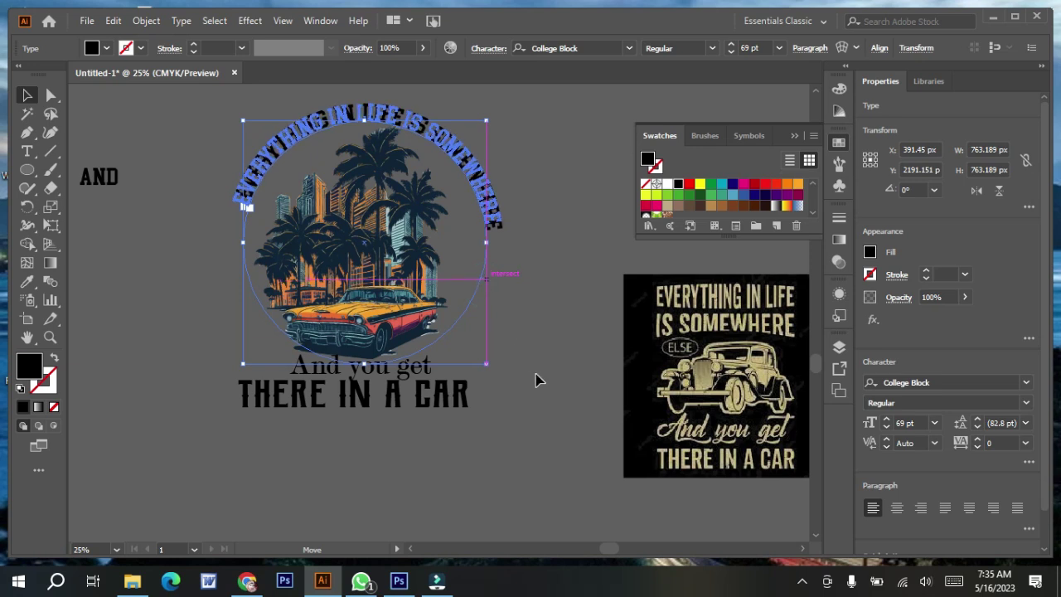
pyautogui.click(551, 315)
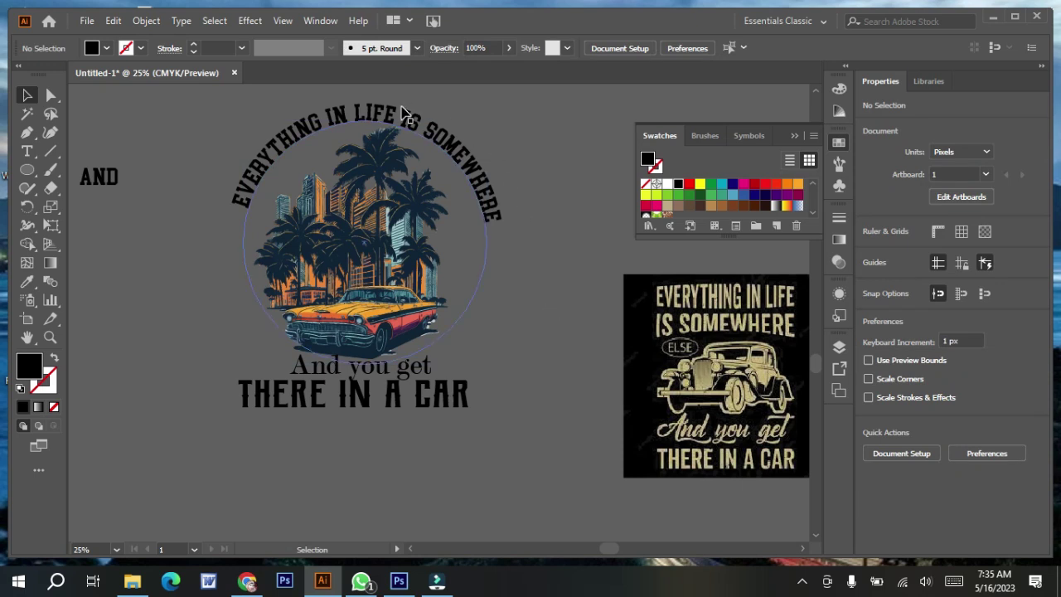
# - Convert the curved "EVERYTHING IN LIFE IS SOMEWHERE" text to outlines
pyautogui.rightClick(404, 113)
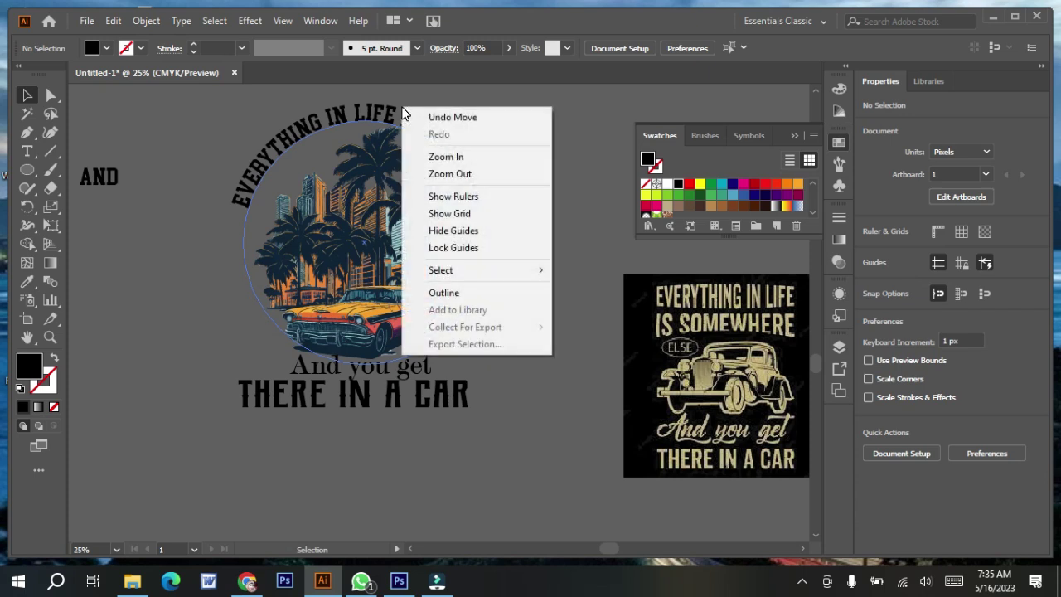
pyautogui.click(371, 118)
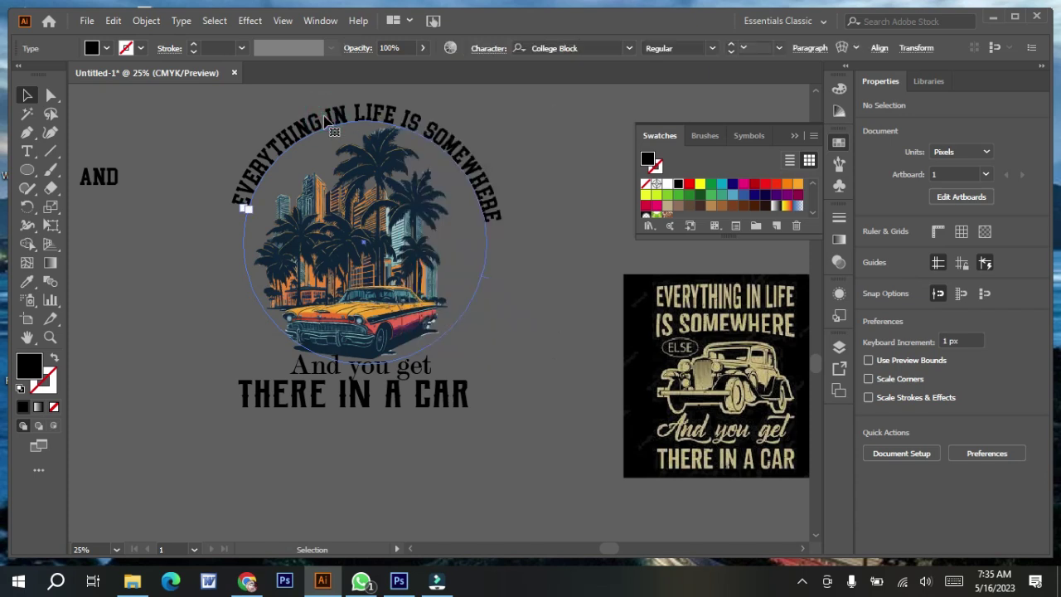
pyautogui.rightClick(326, 121)
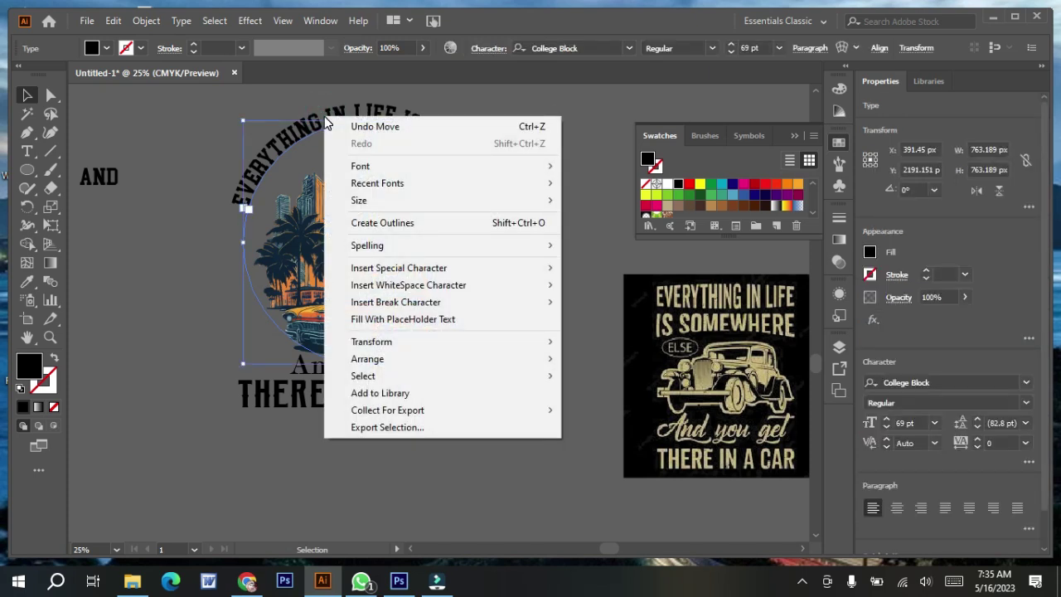
pyautogui.click(395, 224)
pyautogui.click(512, 328)
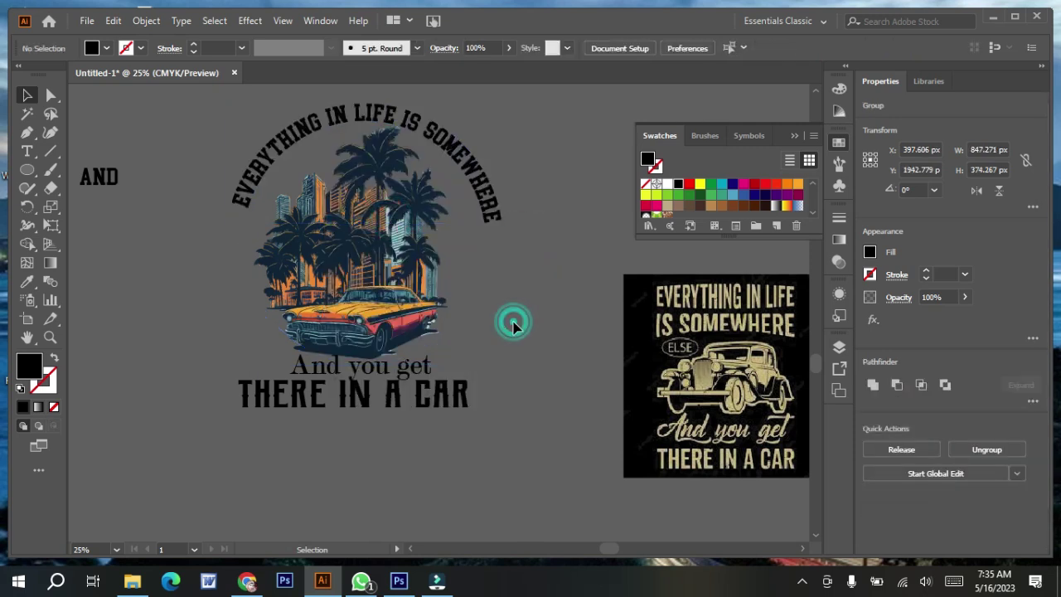
# - Align the outlined curved slogan and the "THERE IN A CAR" line to each other by their horizontal centres
pyautogui.click(474, 161)
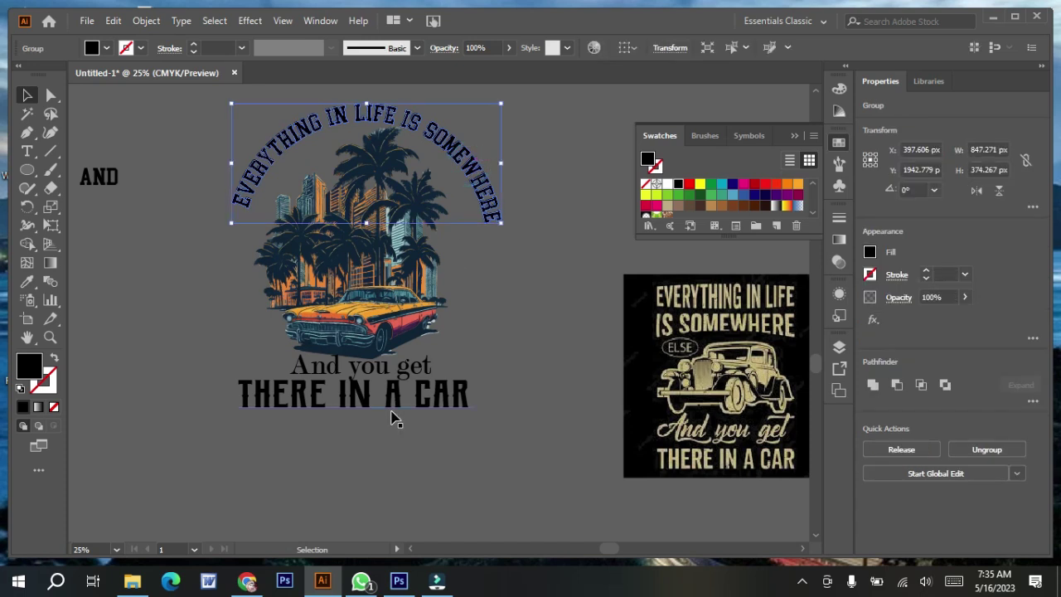
pyautogui.keyDown('shift'); pyautogui.click(393, 417); pyautogui.keyUp('shift')
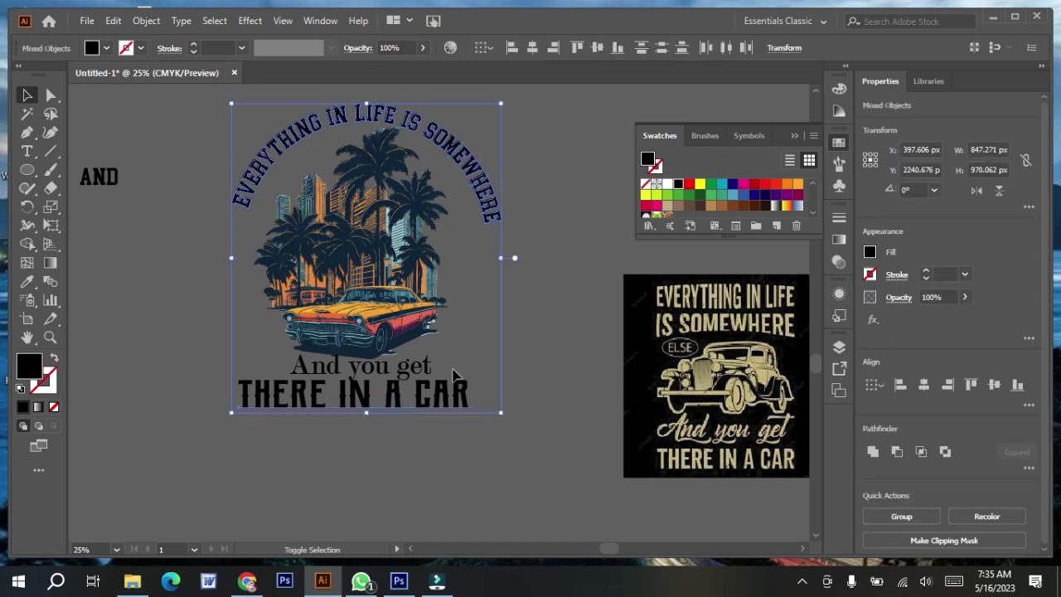
pyautogui.click(533, 48)
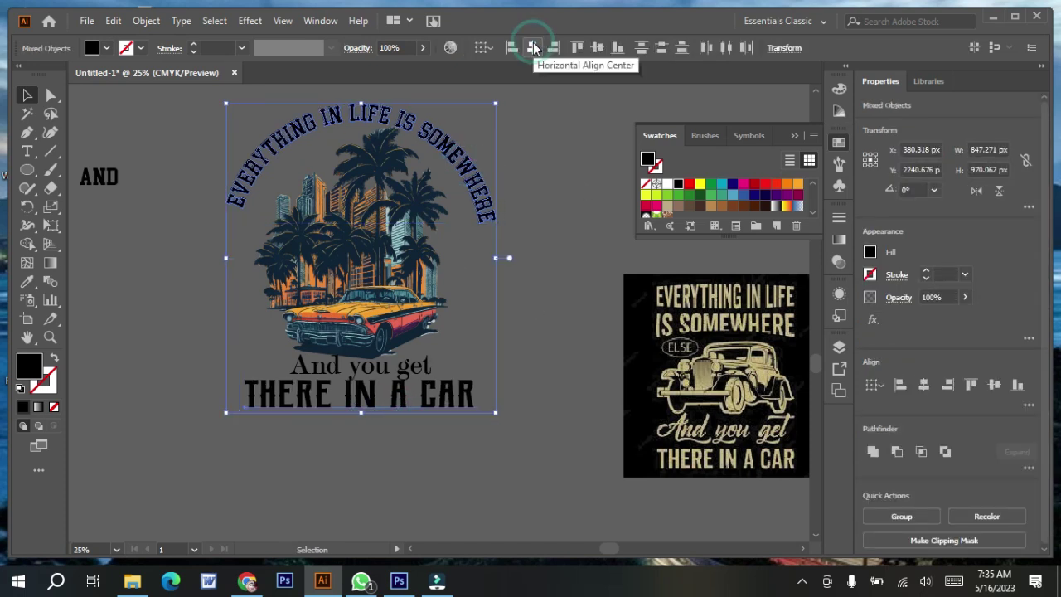
pyautogui.click(495, 439)
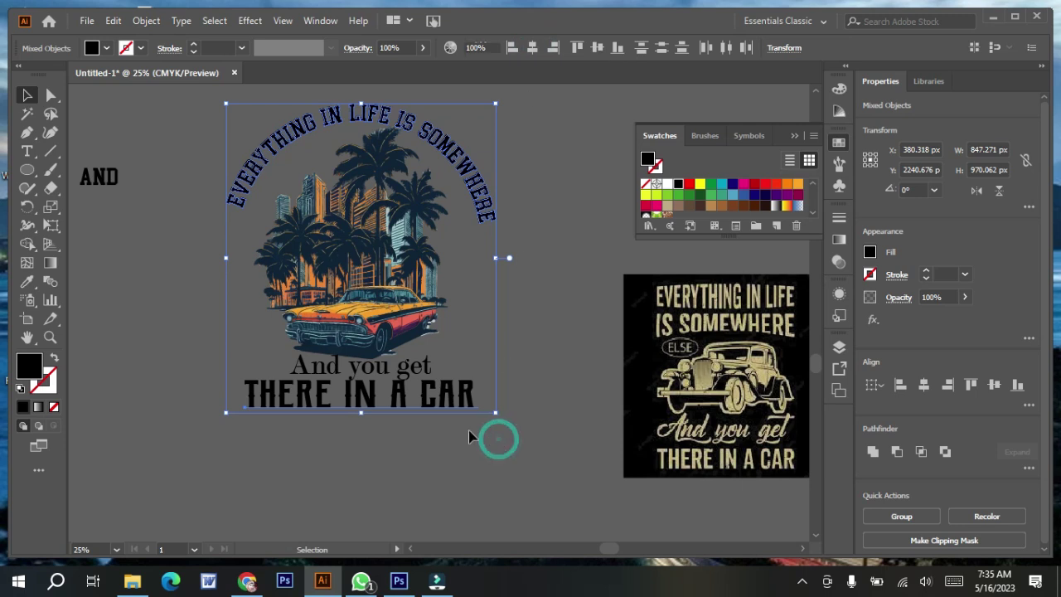
# - Convert the "THERE IN A CAR" and "And you get" lines to outlines
pyautogui.click(431, 406)
pyautogui.rightClick(428, 405)
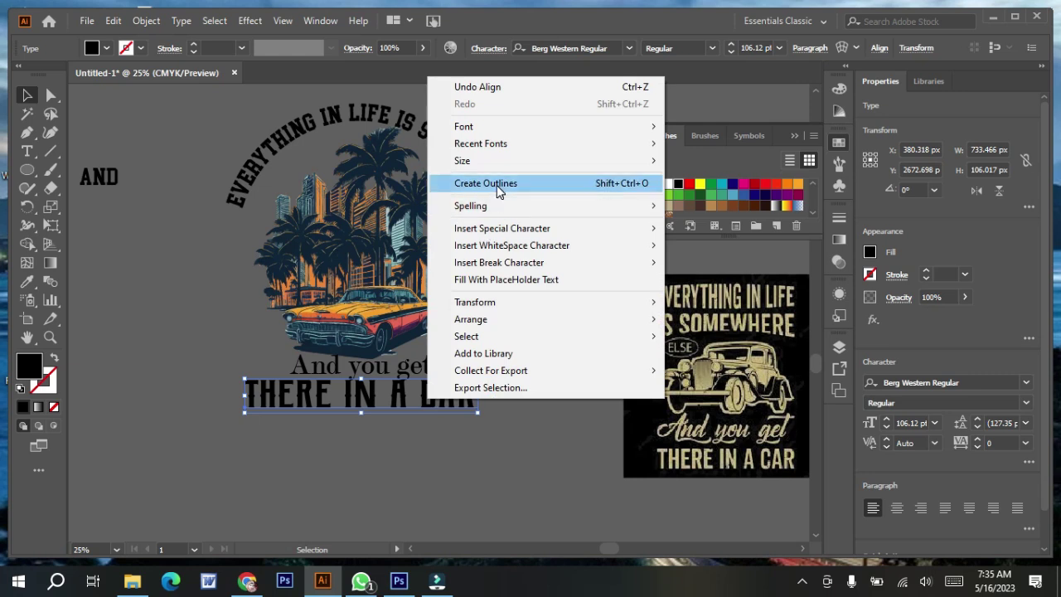
pyautogui.click(496, 184)
pyautogui.click(416, 367)
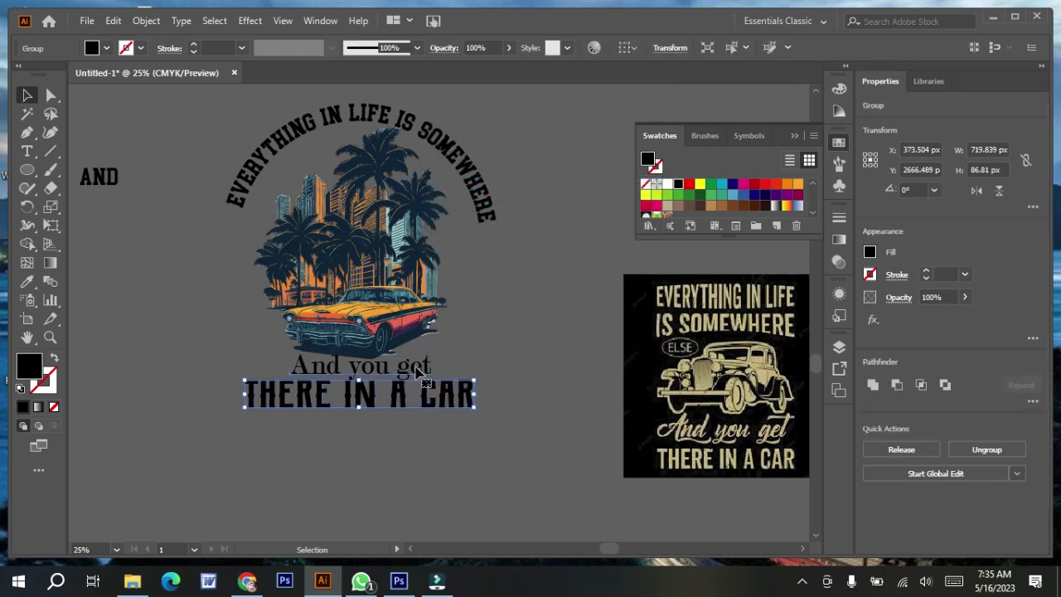
pyautogui.rightClick(416, 366)
pyautogui.click(477, 151)
pyautogui.click(517, 402)
# - Group the curved slogan, the palm-and-car artwork and the two lower text lines into one object
pyautogui.scroll(2, 517, 403)
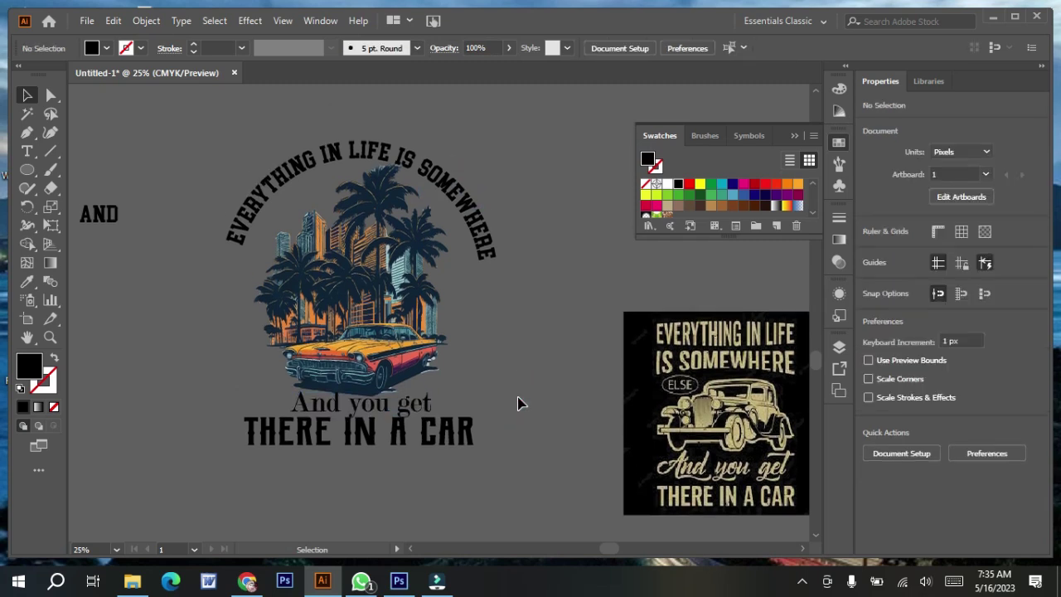
pyautogui.moveTo(251, 297); pyautogui.dragTo(477, 444)
pyautogui.moveTo(536, 464); pyautogui.dragTo(534, 460)
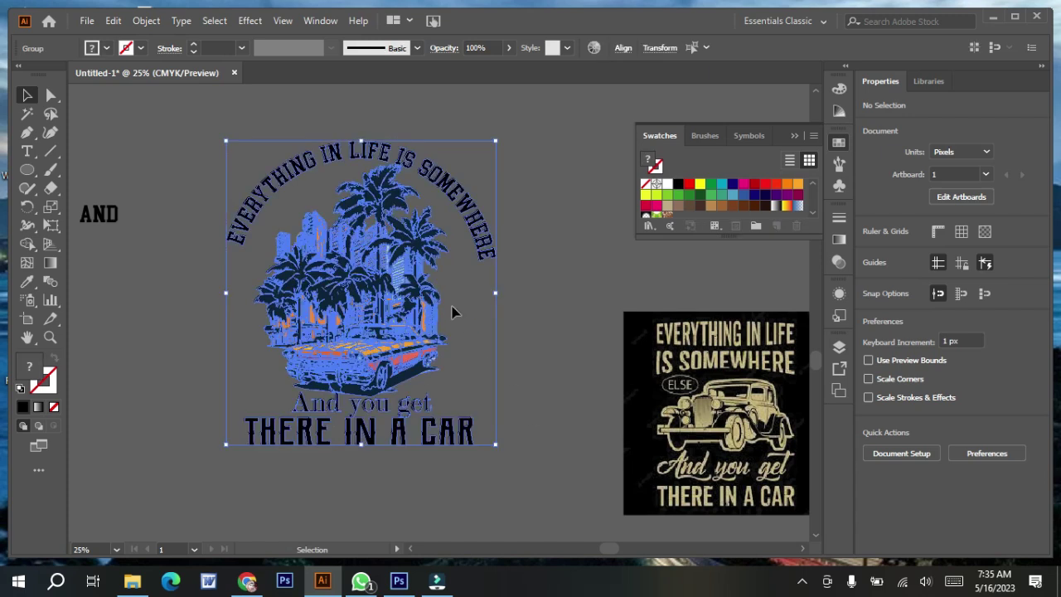
pyautogui.rightClick(379, 260)
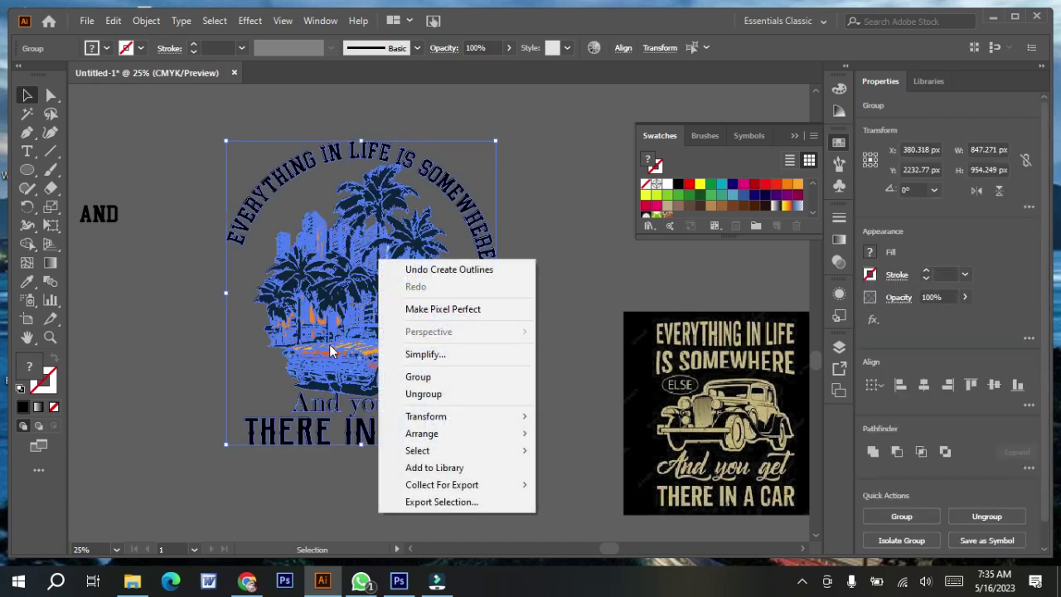
pyautogui.click(208, 338)
pyautogui.moveTo(253, 270); pyautogui.dragTo(424, 425)
pyautogui.moveTo(484, 457); pyautogui.dragTo(484, 457)
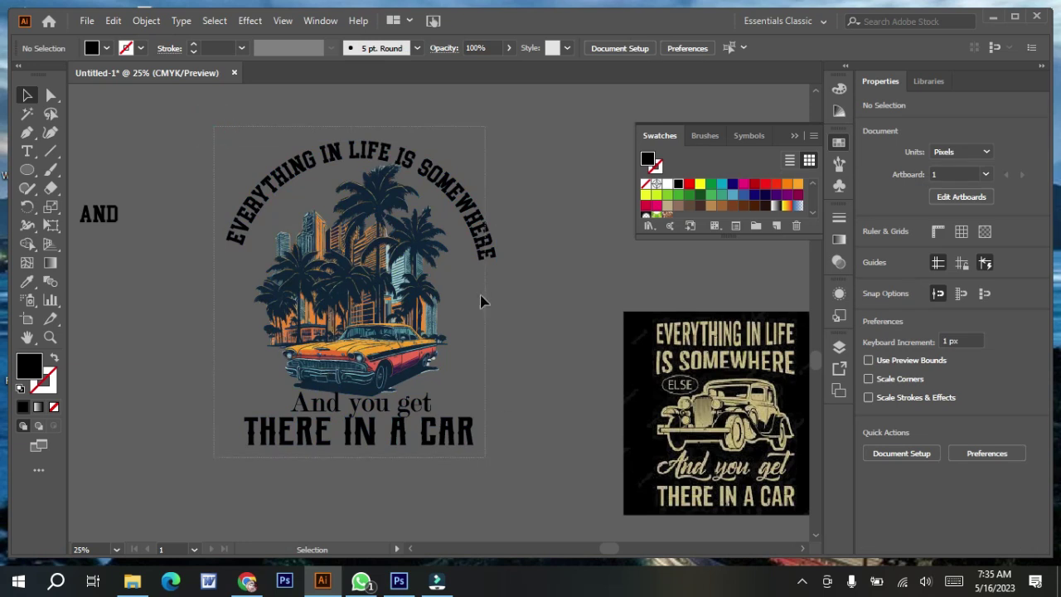
pyautogui.rightClick(357, 288)
pyautogui.click(406, 403)
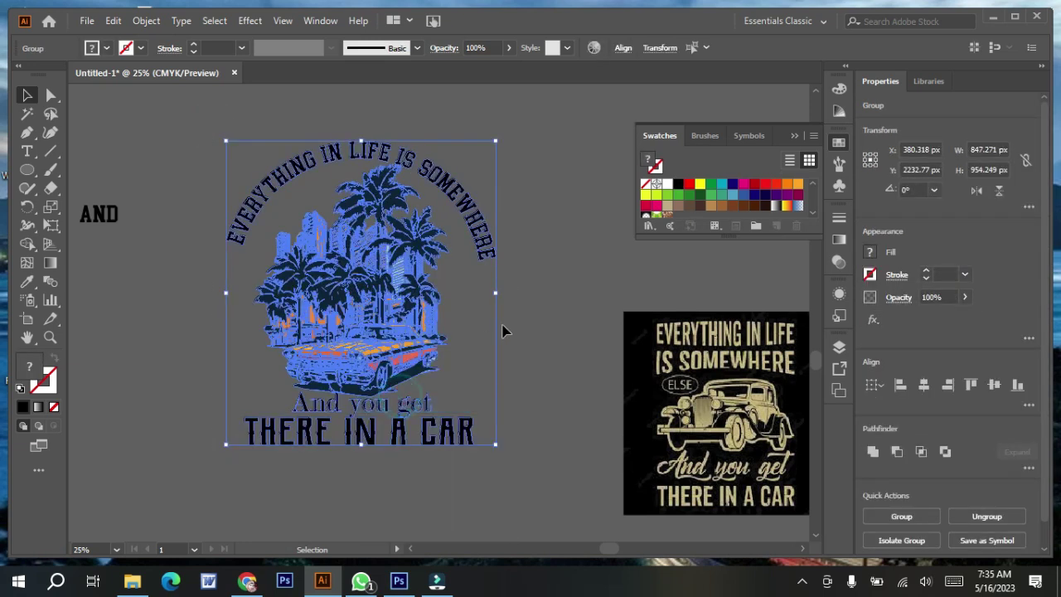
pyautogui.click(197, 109)
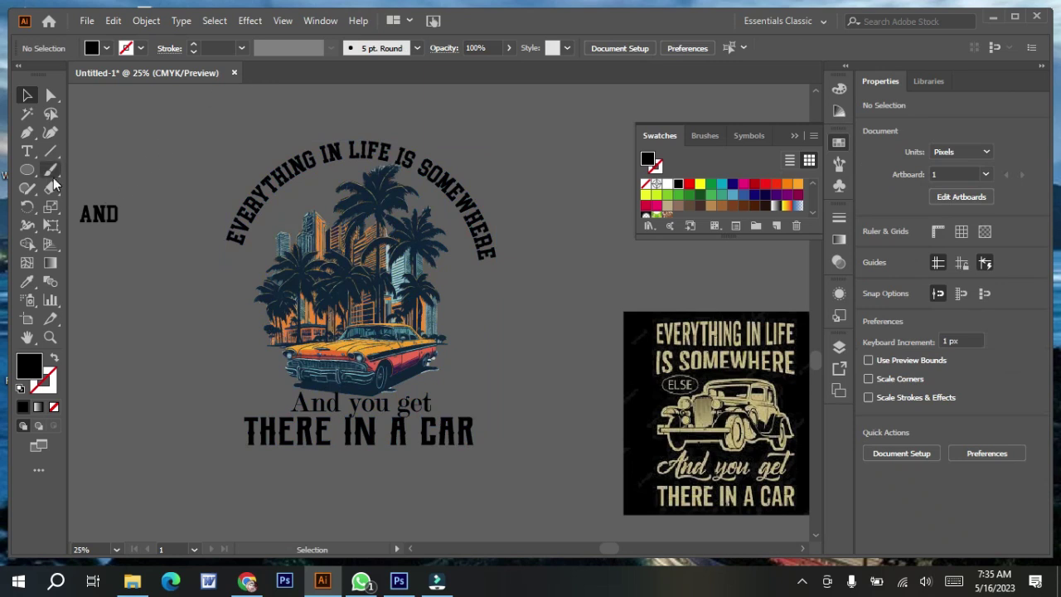
# - Draw a square of about 1071 px covering the whole design and fill it with white
pyautogui.moveTo(23, 174); pyautogui.dragTo(70, 199)
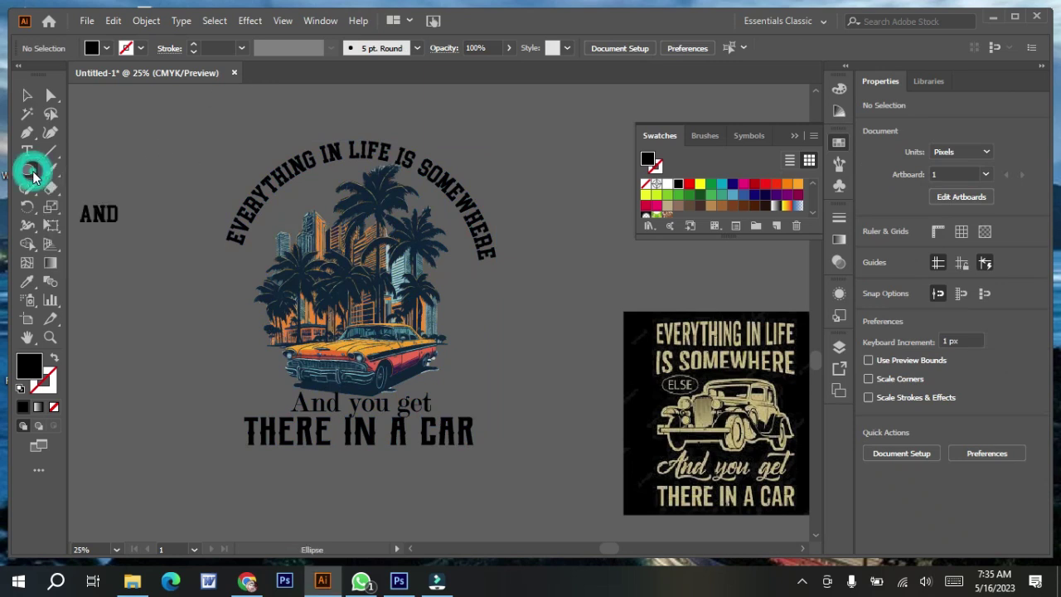
pyautogui.press('m')
pyautogui.moveTo(189, 128); pyautogui.dragTo(529, 469)
pyautogui.click(668, 184)
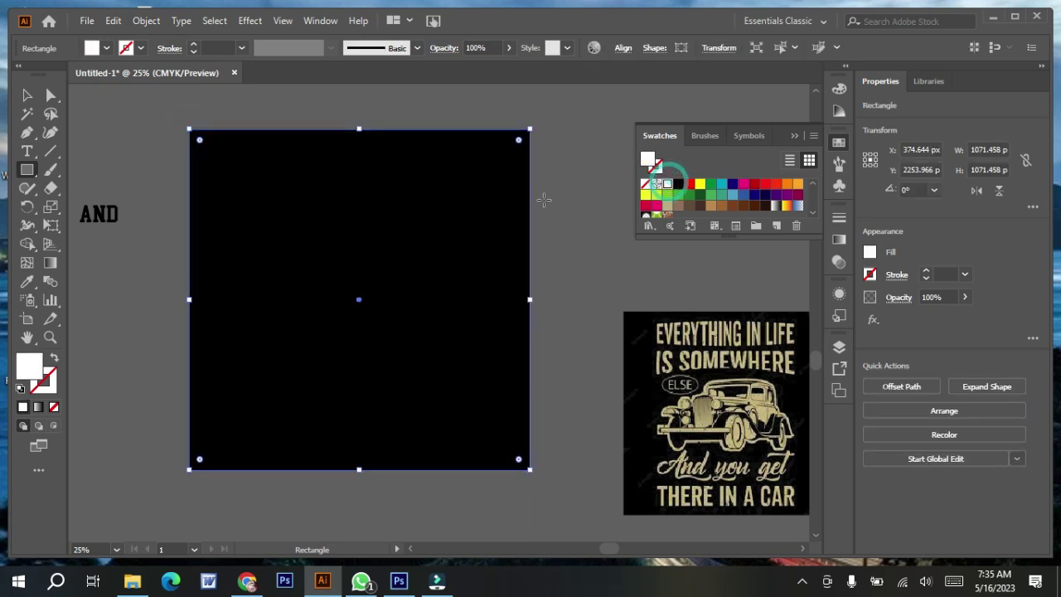
# - Send the white square to the back so it serves as a background behind the design
pyautogui.rightClick(511, 205)
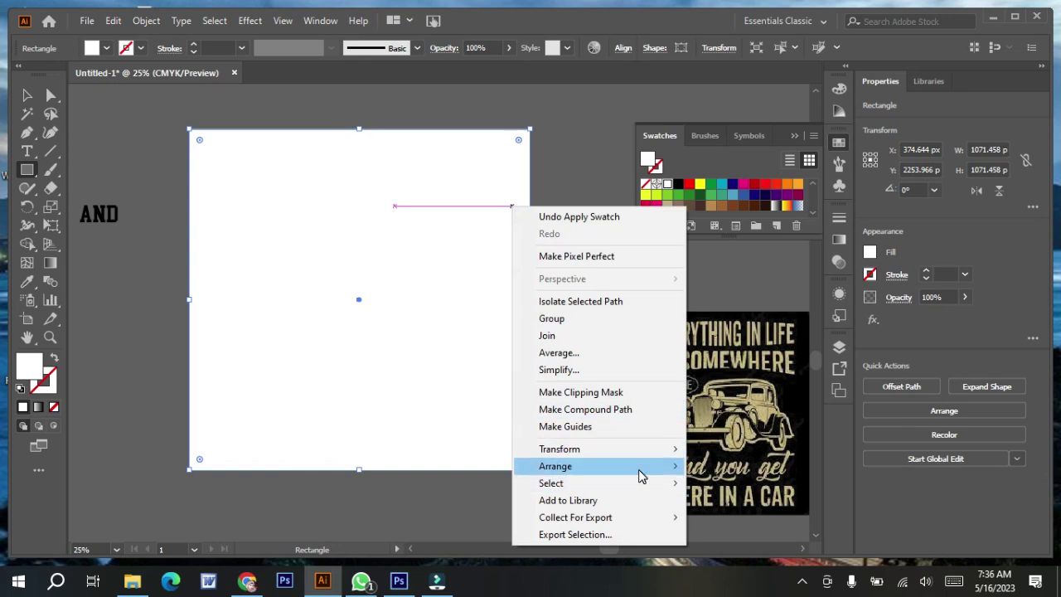
pyautogui.moveTo(581, 466)
pyautogui.click(722, 517)
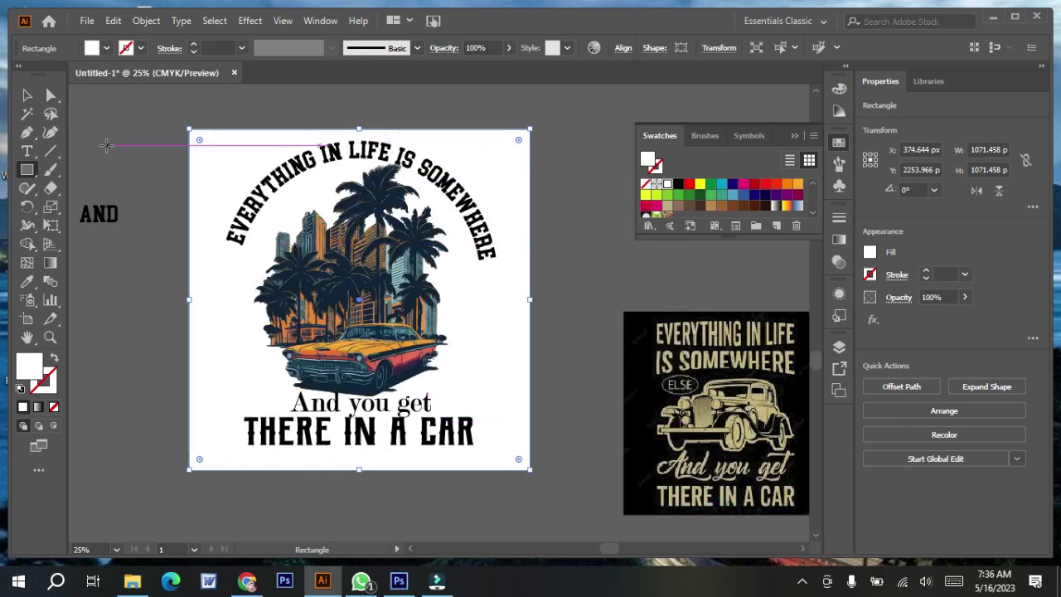
pyautogui.click(27, 95)
pyautogui.click(101, 332)
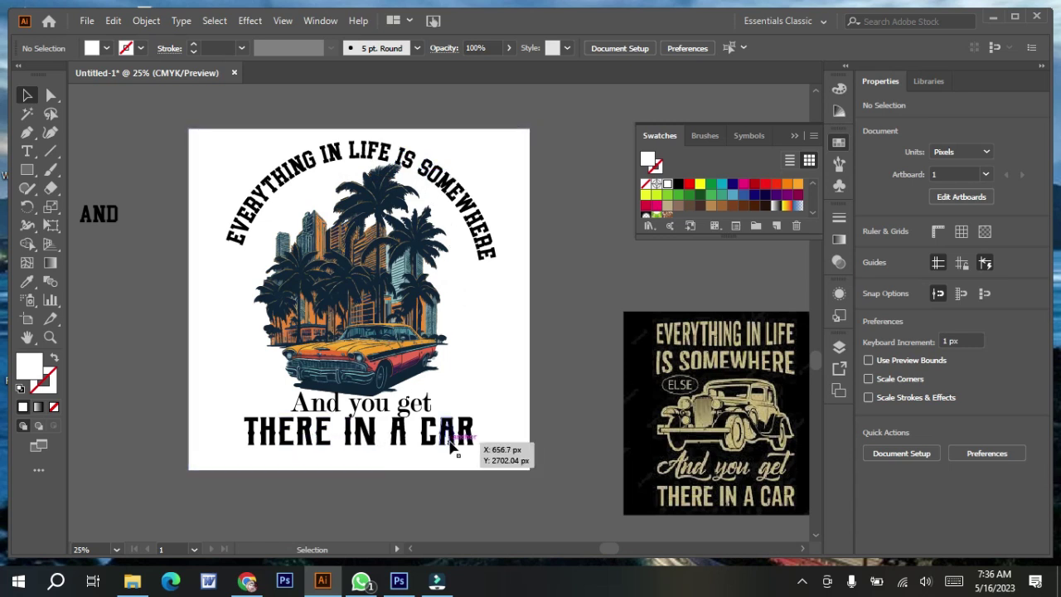
# - Ungroup the design so its text lines and artwork can be edited separately
pyautogui.scroll(-1, 450, 445)
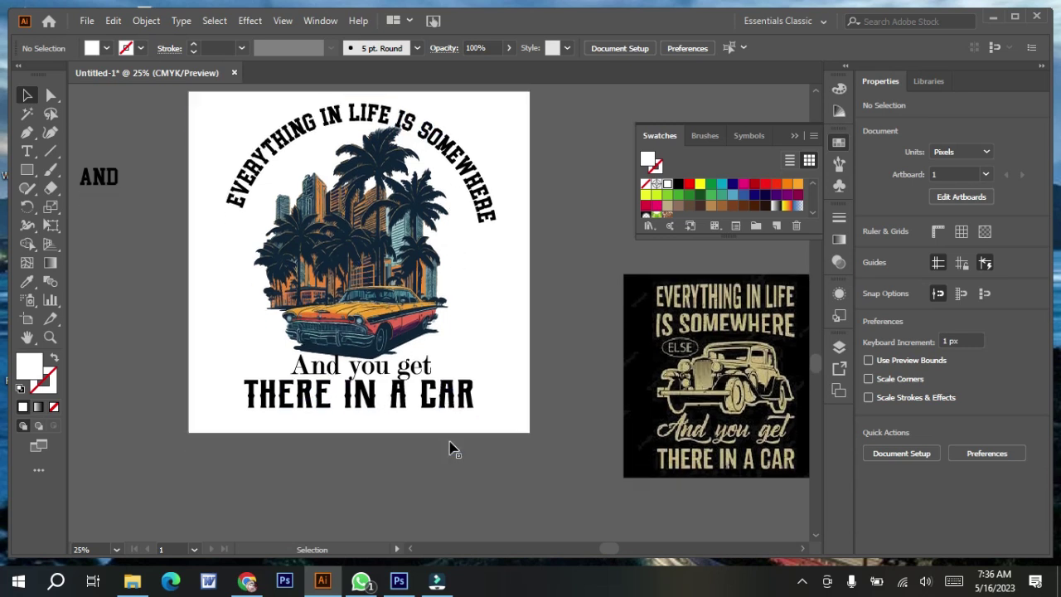
pyautogui.click(412, 390)
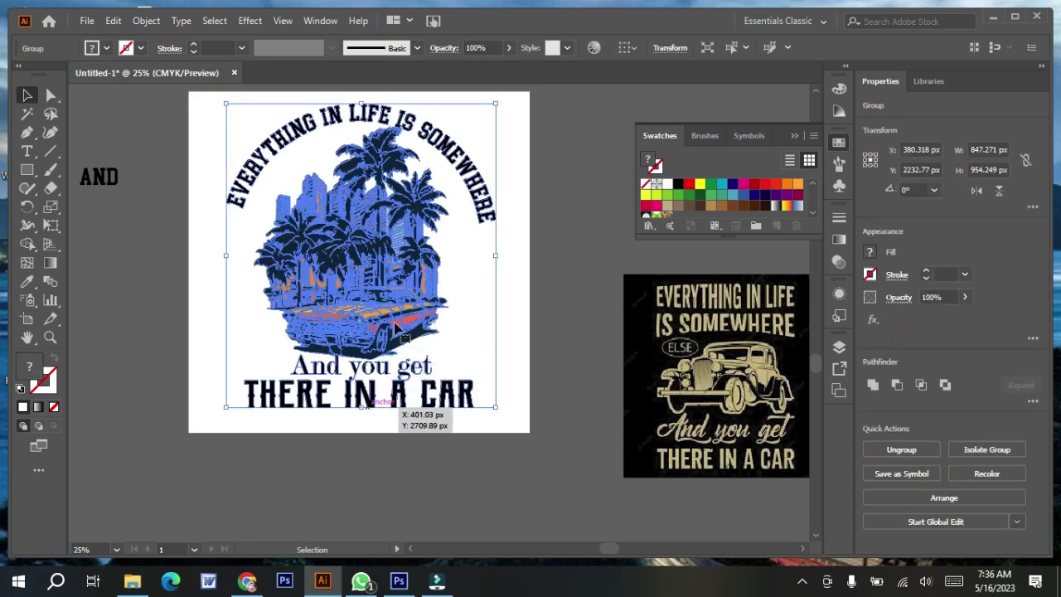
pyautogui.rightClick(396, 325)
pyautogui.click(475, 163)
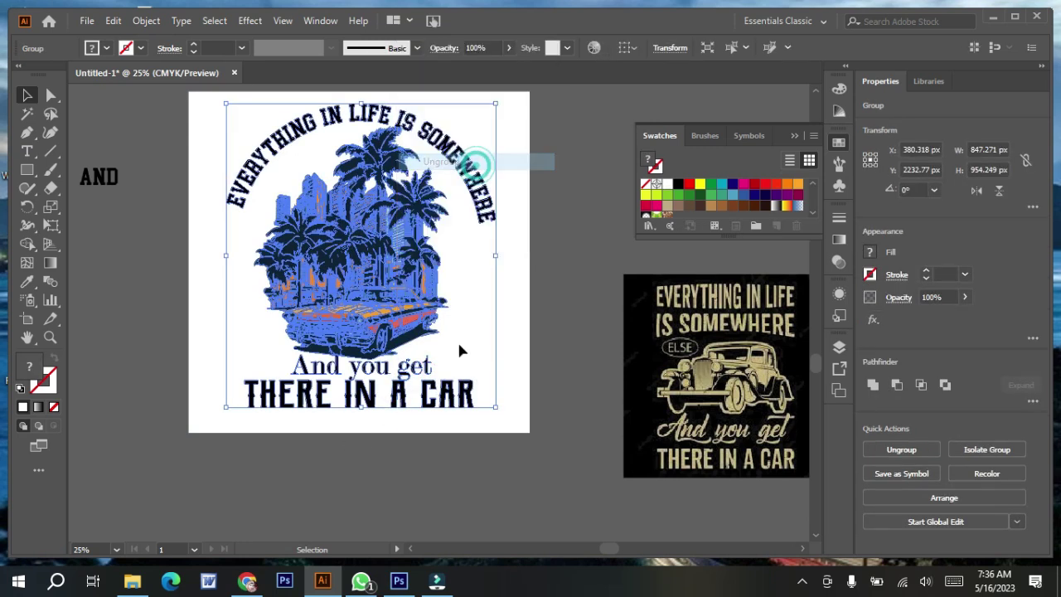
pyautogui.click(438, 434)
# - Nudge the outlined "And you get" line up by 8 px, closer to the car
pyautogui.click(424, 371)
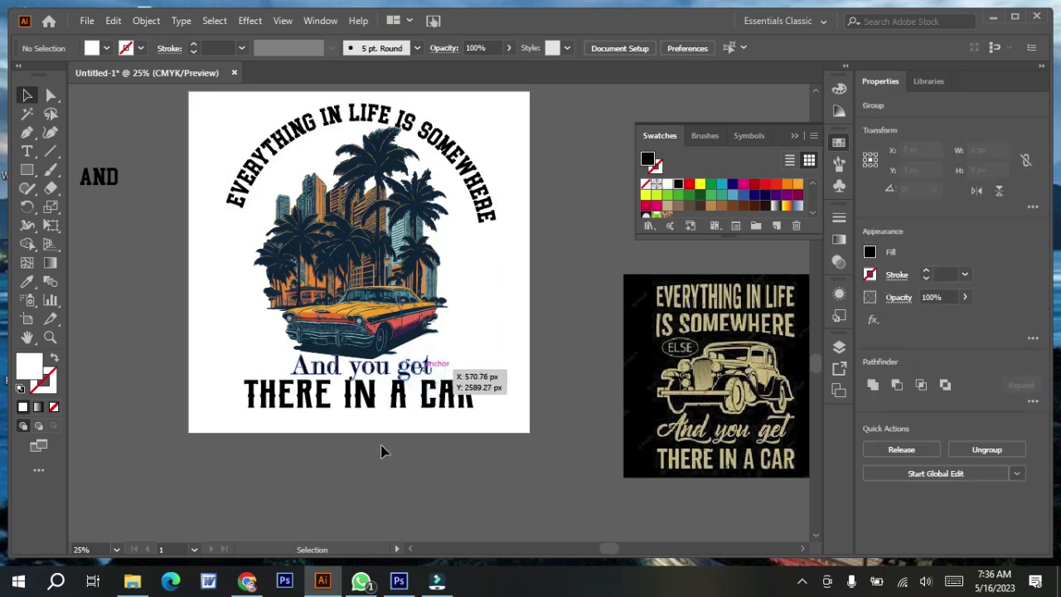
pyautogui.press('Up')
pyautogui.press('Up')
pyautogui.press('Up')
pyautogui.press('Up')
pyautogui.press('Up')
pyautogui.press('Up')
pyautogui.press('Up')
pyautogui.press('Up')
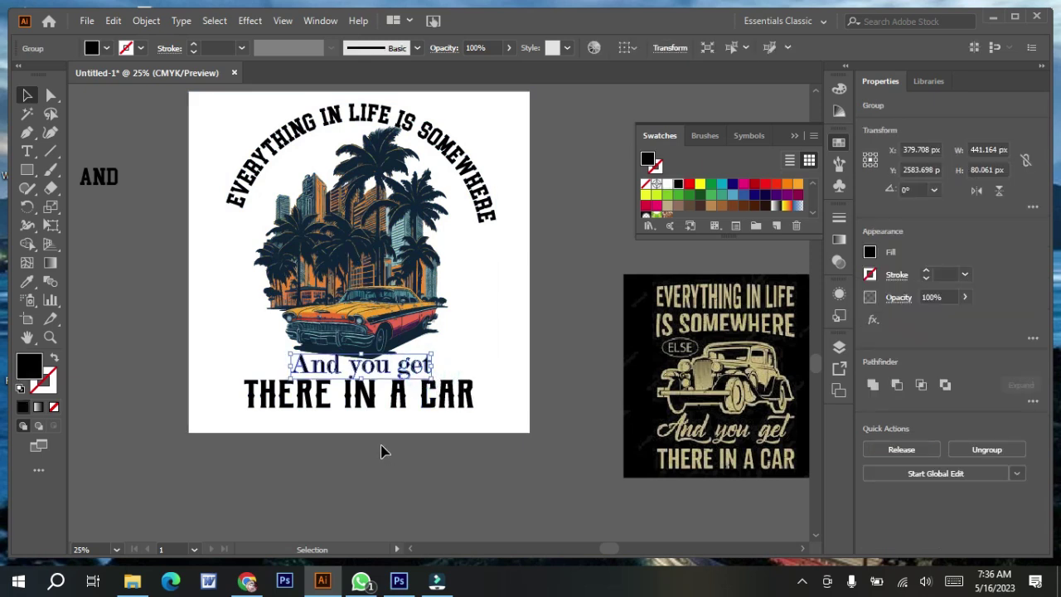
pyautogui.click(381, 448)
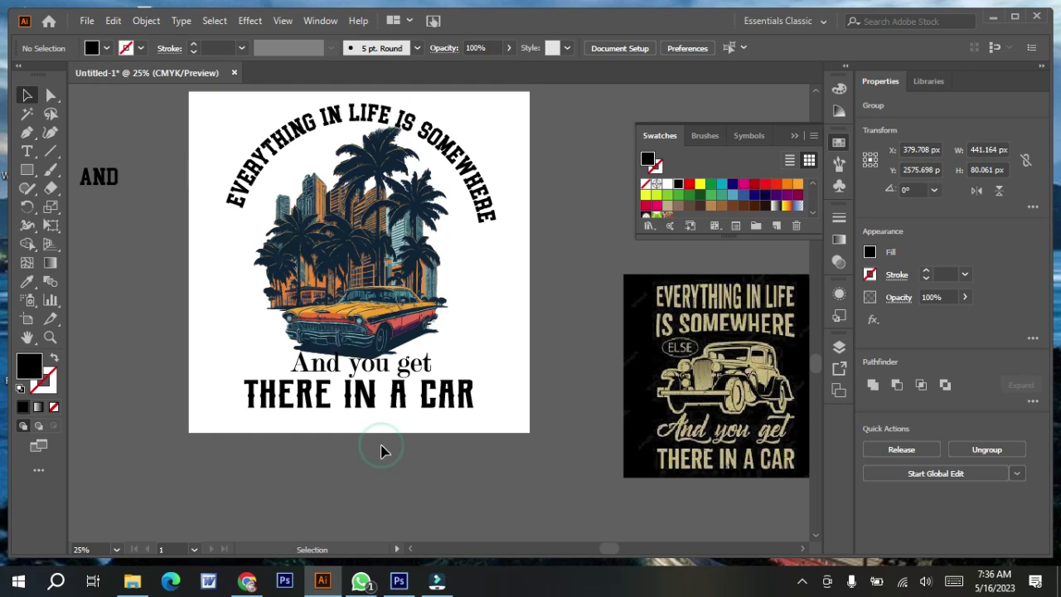
# - Delete the white background square behind the design
pyautogui.scroll(1, 382, 450)
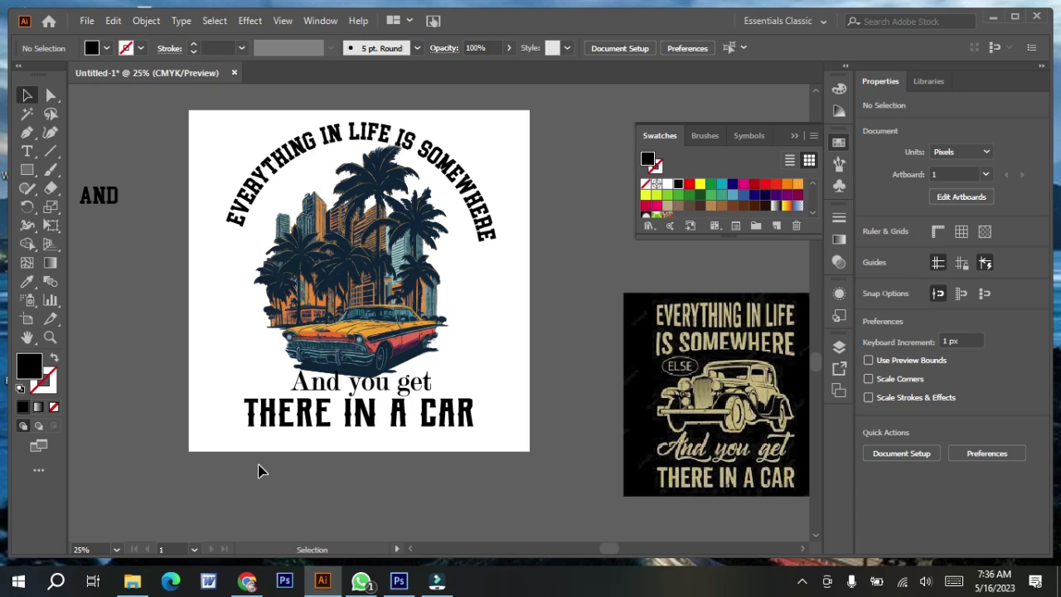
pyautogui.click(217, 428)
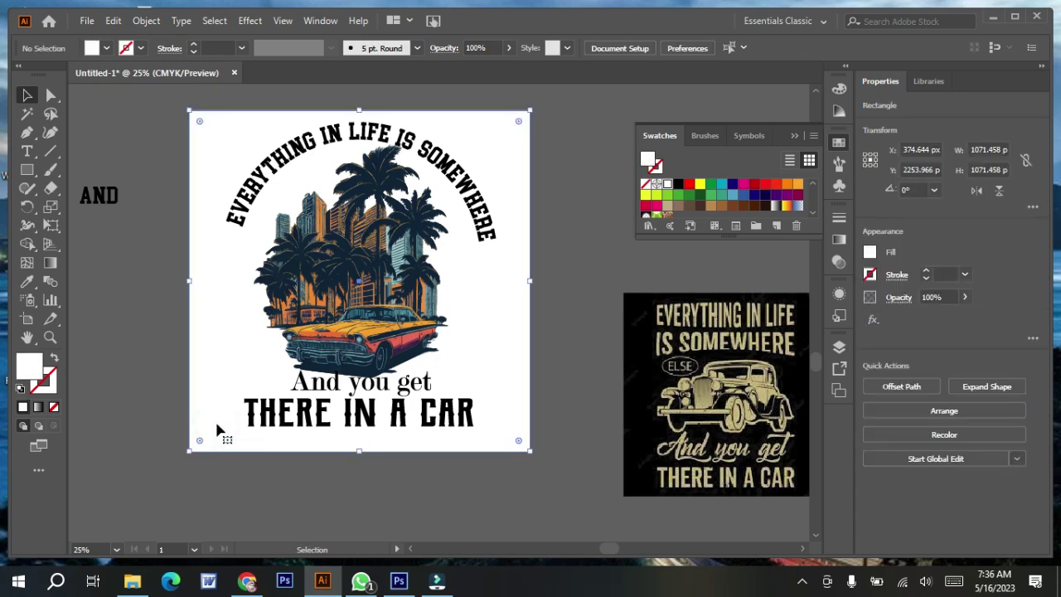
pyautogui.press('Delete')
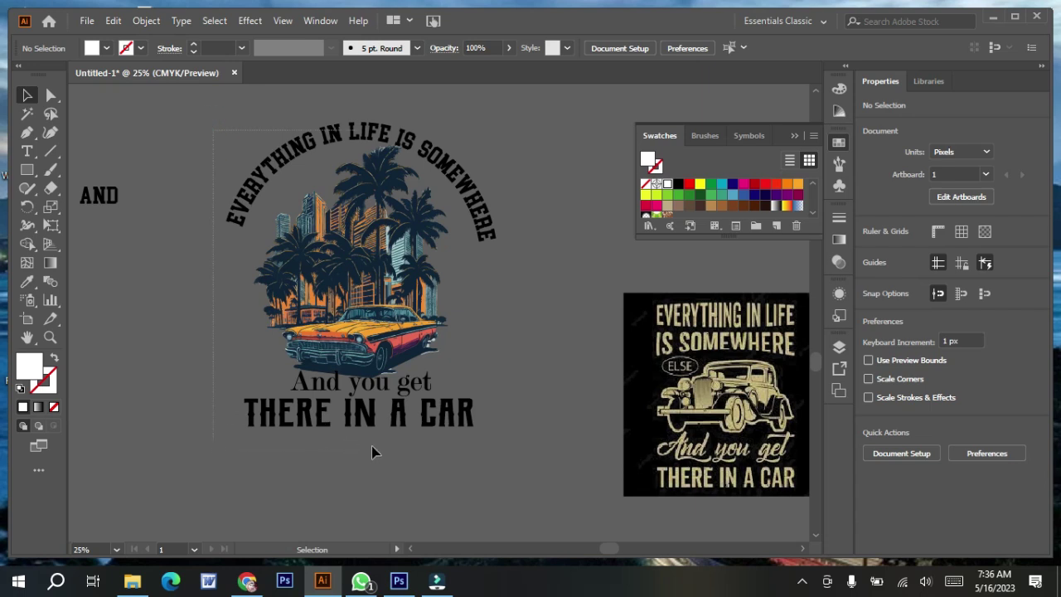
# - Group the palm-and-car artwork with all the slogan lines into one object
pyautogui.click(469, 428)
pyautogui.rightClick(386, 269)
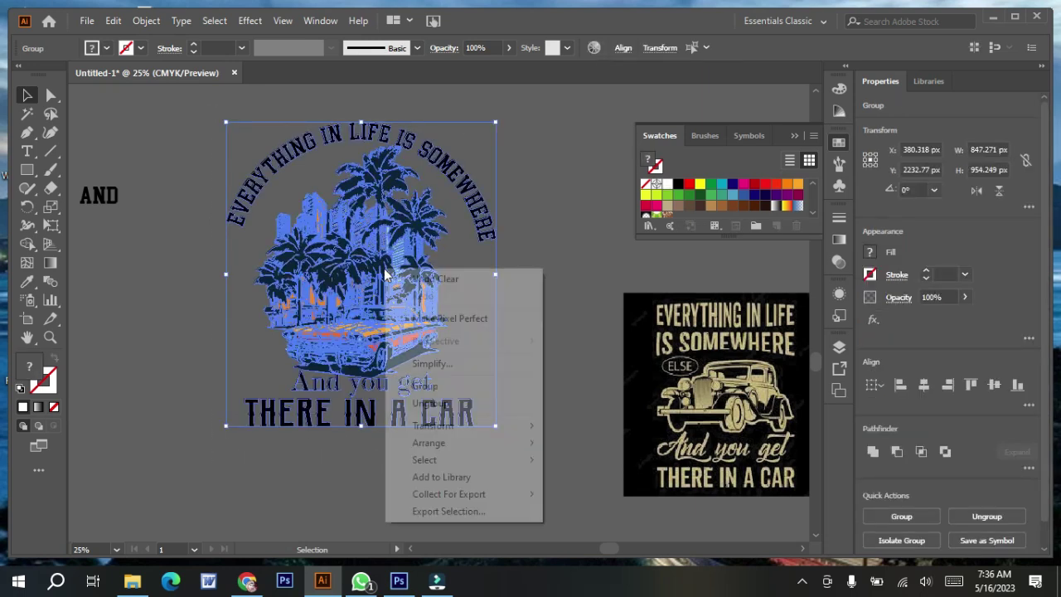
pyautogui.click(422, 388)
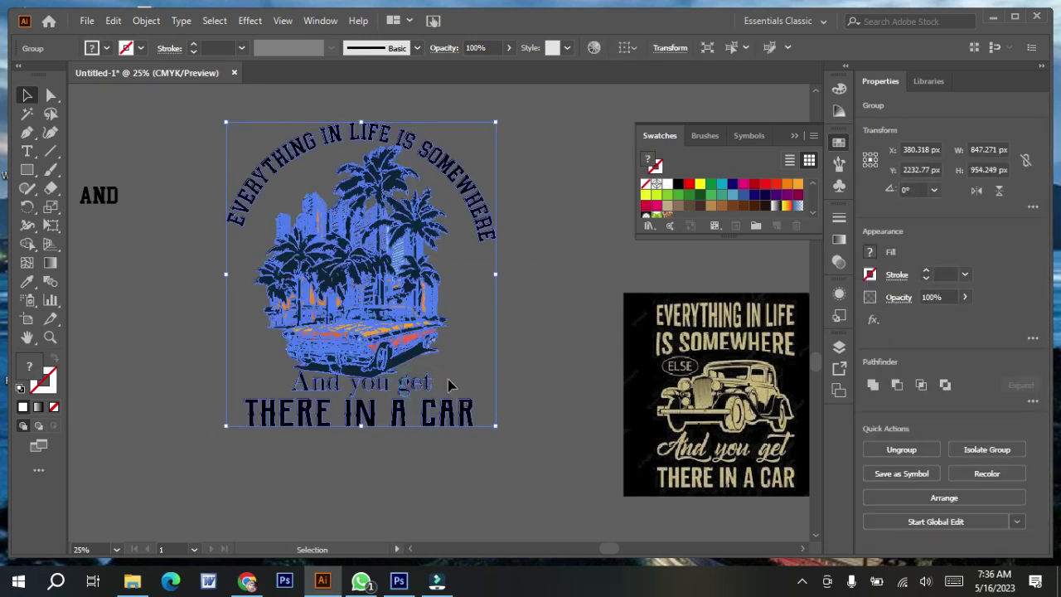
# - Move the grouped design up onto the white artboard, roughly centred within it, and deselect it
pyautogui.scroll(3, 464, 369)
pyautogui.moveTo(365, 410); pyautogui.dragTo(435, 149)
pyautogui.scroll(5, 431, 448)
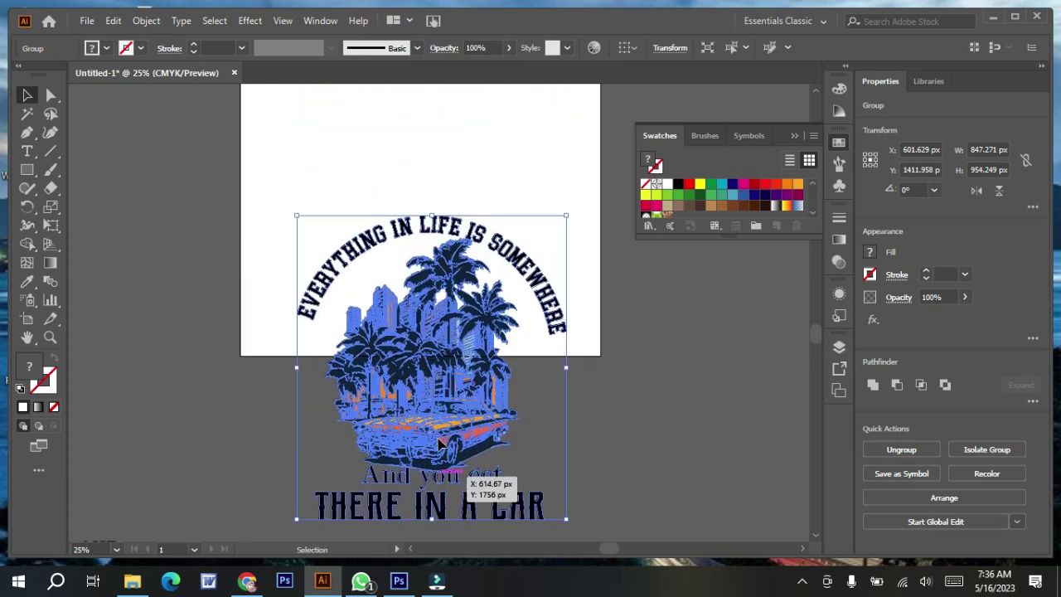
pyautogui.moveTo(423, 224); pyautogui.dragTo(409, 407)
pyautogui.scroll(3, 415, 406)
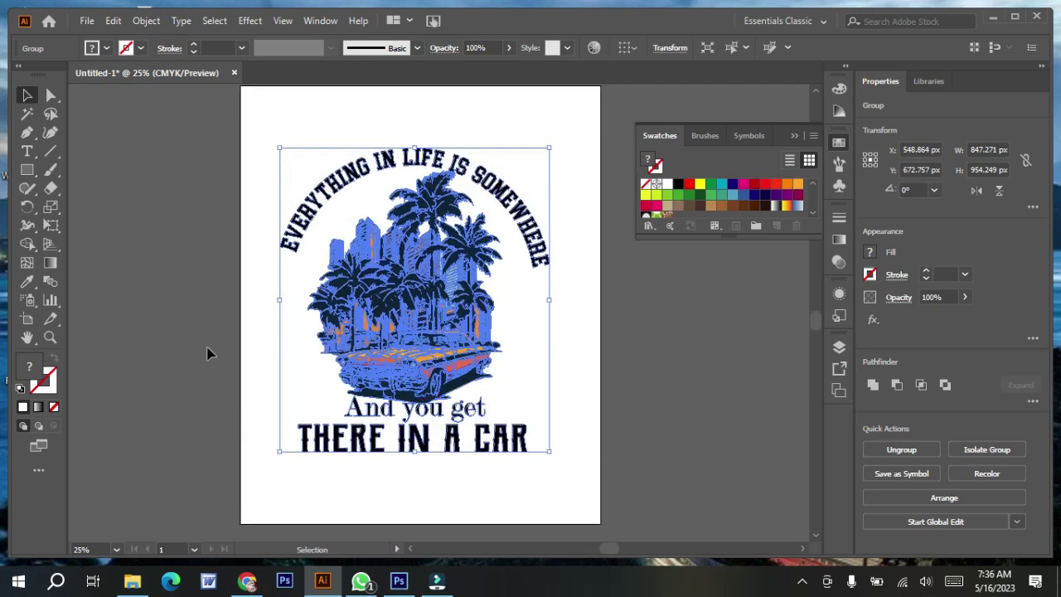
pyautogui.click(200, 346)
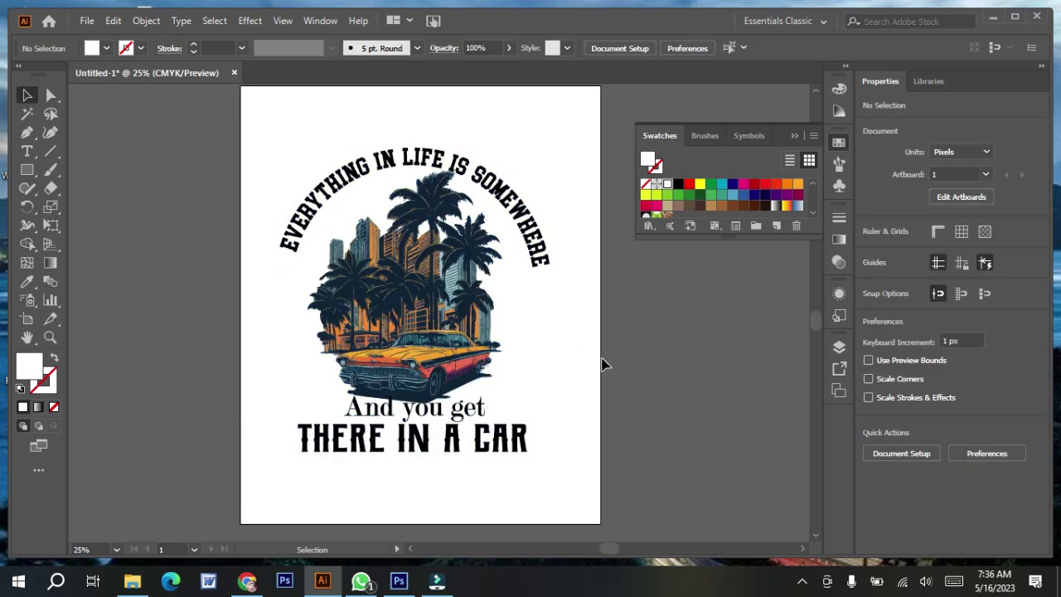
# - Start saving a copy of the document into the "sutterstock, vacktezy" folder inside "Ai design" on the E: drive
pyautogui.click(87, 21)
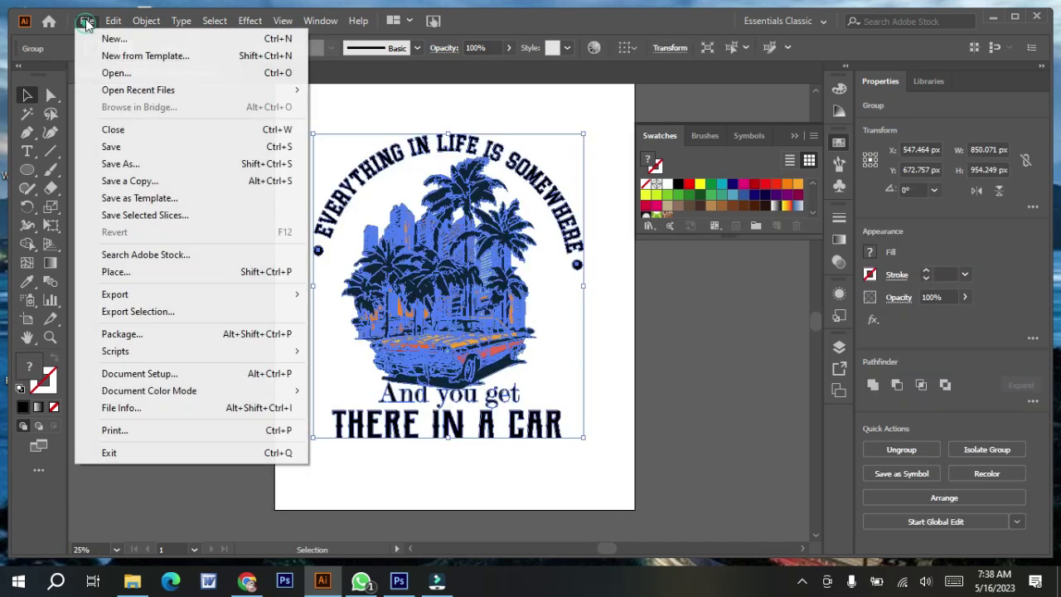
pyautogui.click(141, 165)
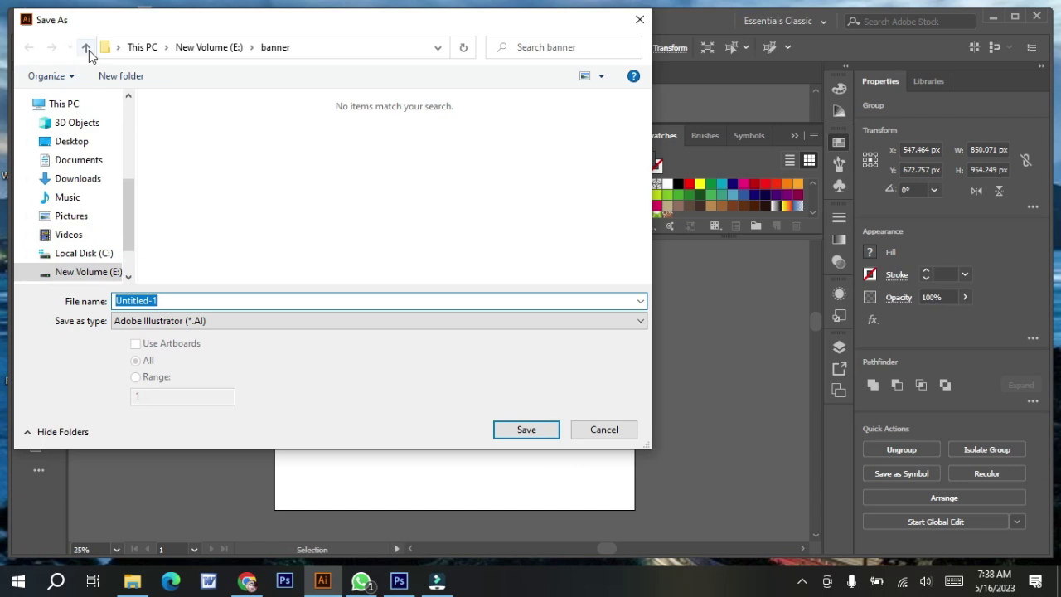
pyautogui.click(87, 48)
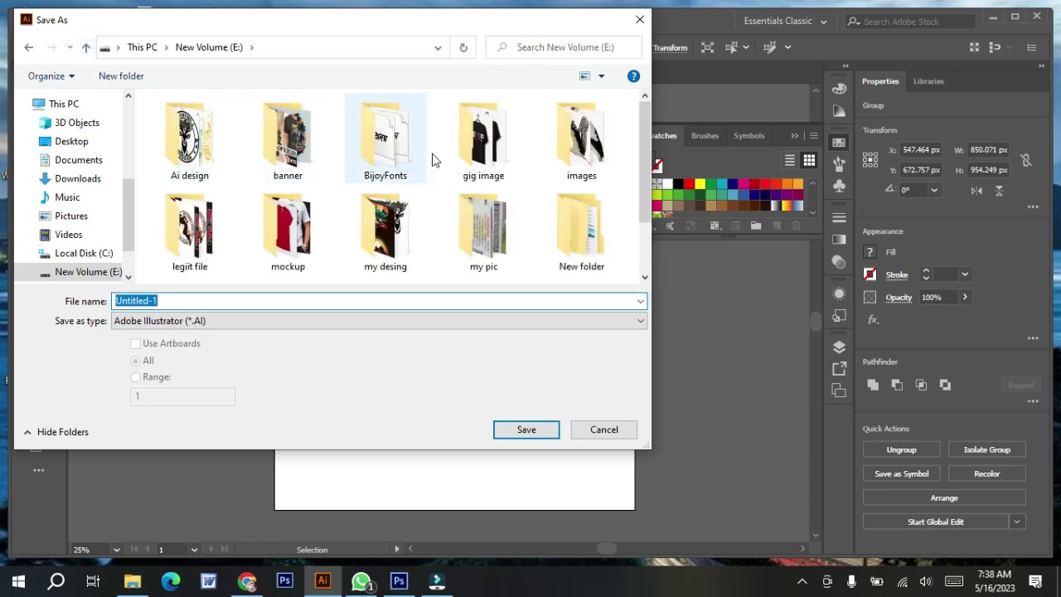
pyautogui.doubleClick(189, 136)
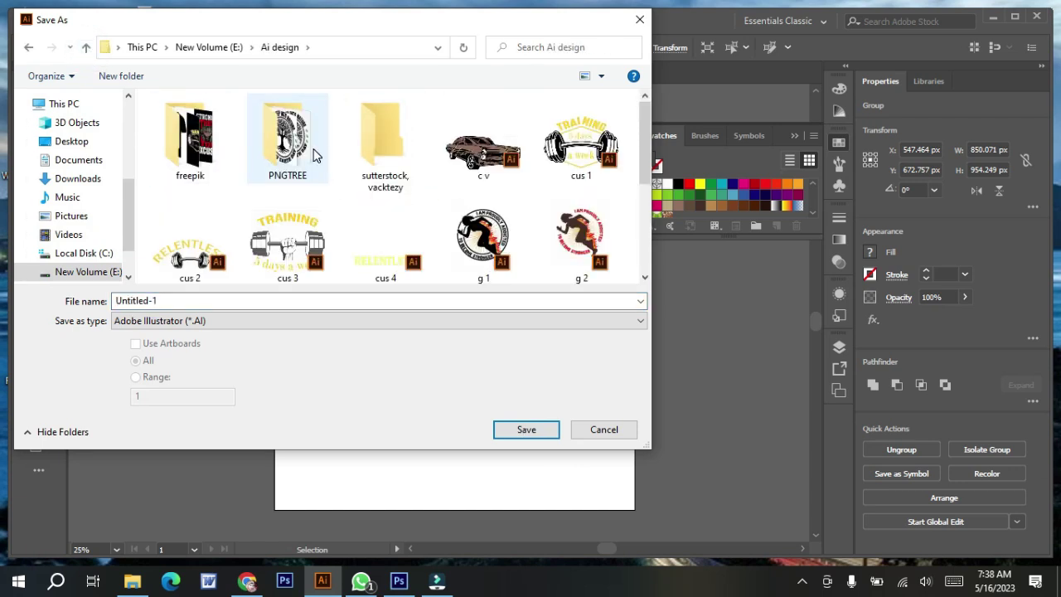
pyautogui.doubleClick(383, 178)
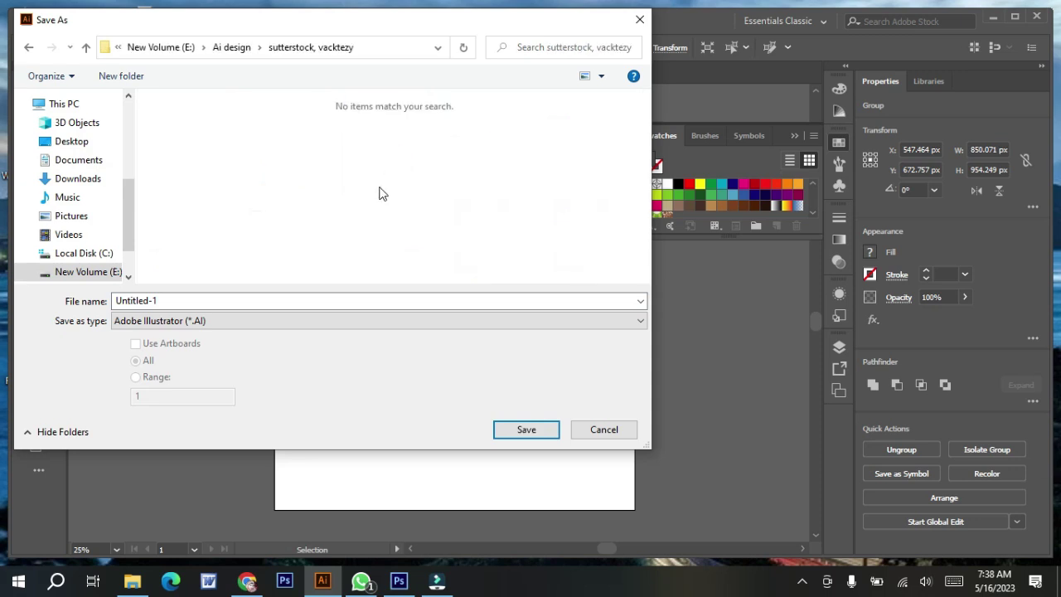
# - Save the document as an Illustrator EPS named "r1" with Use Artboards enabled for all artboards
pyautogui.click(642, 323)
pyautogui.click(211, 360)
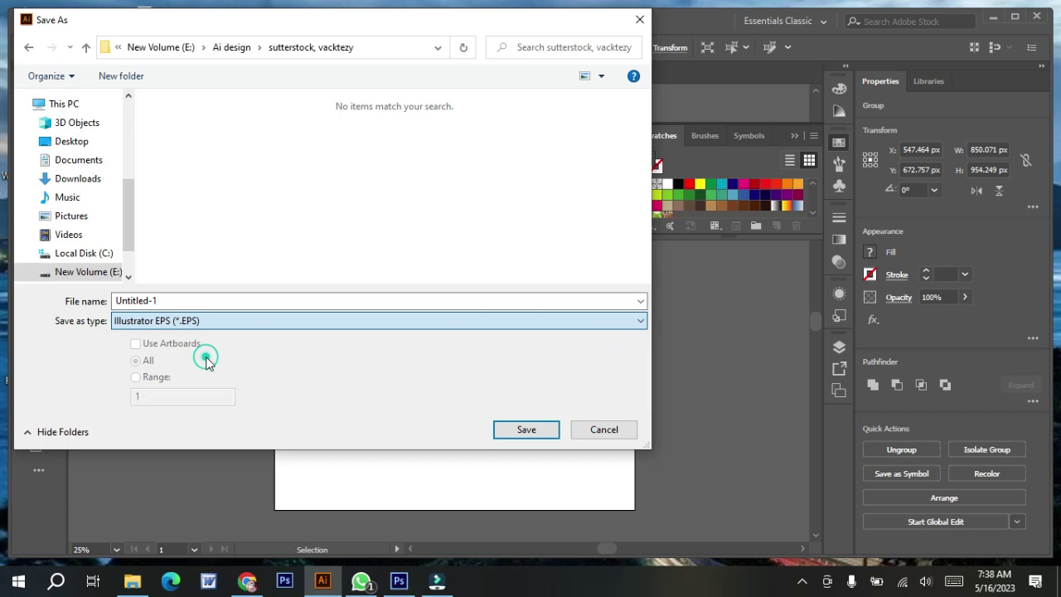
pyautogui.click(167, 299)
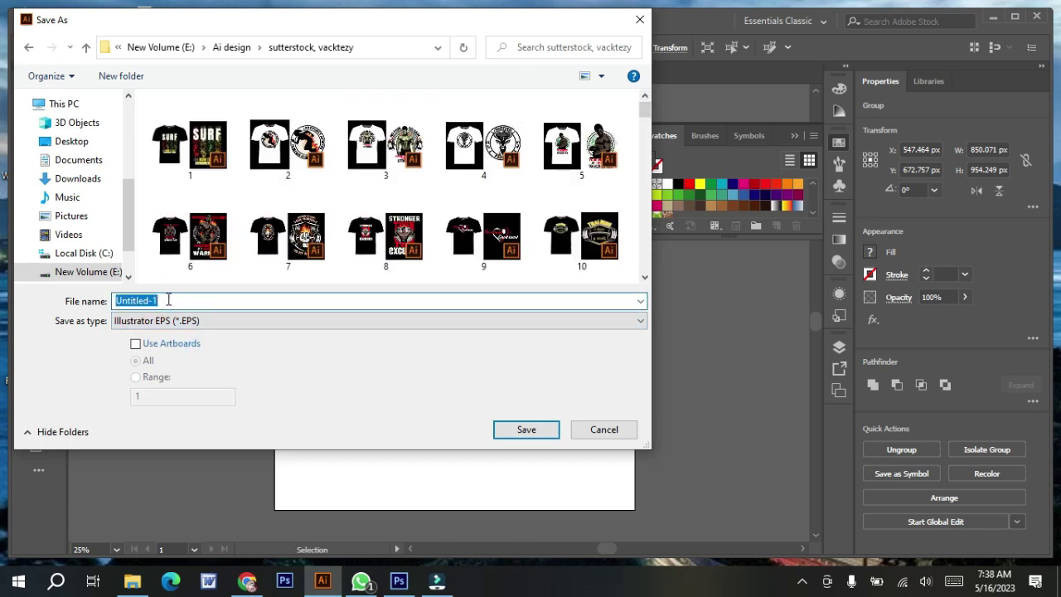
pyautogui.write('r1')
pyautogui.click(136, 343)
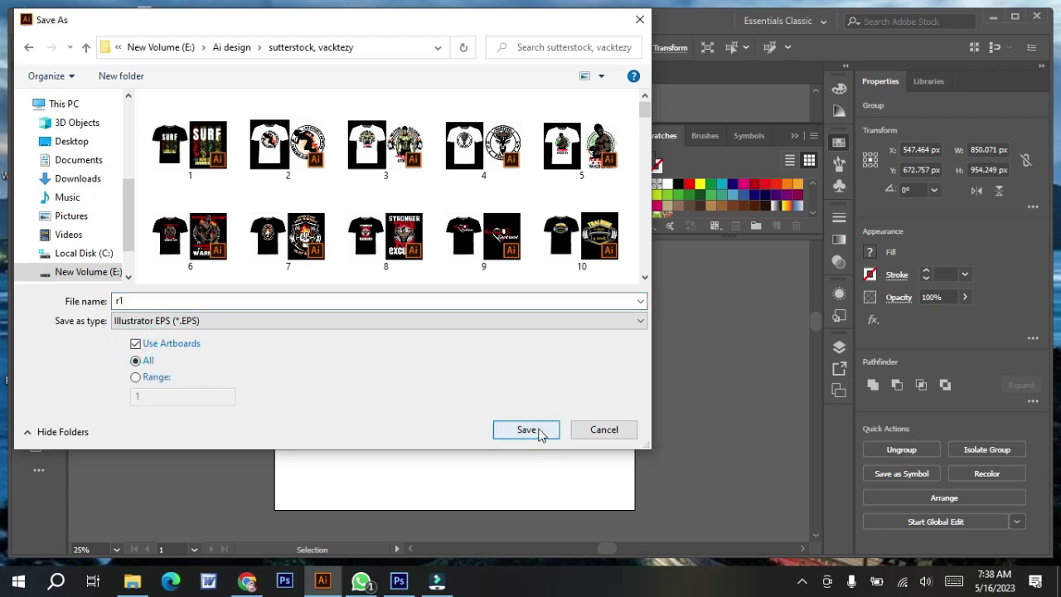
pyautogui.click(538, 433)
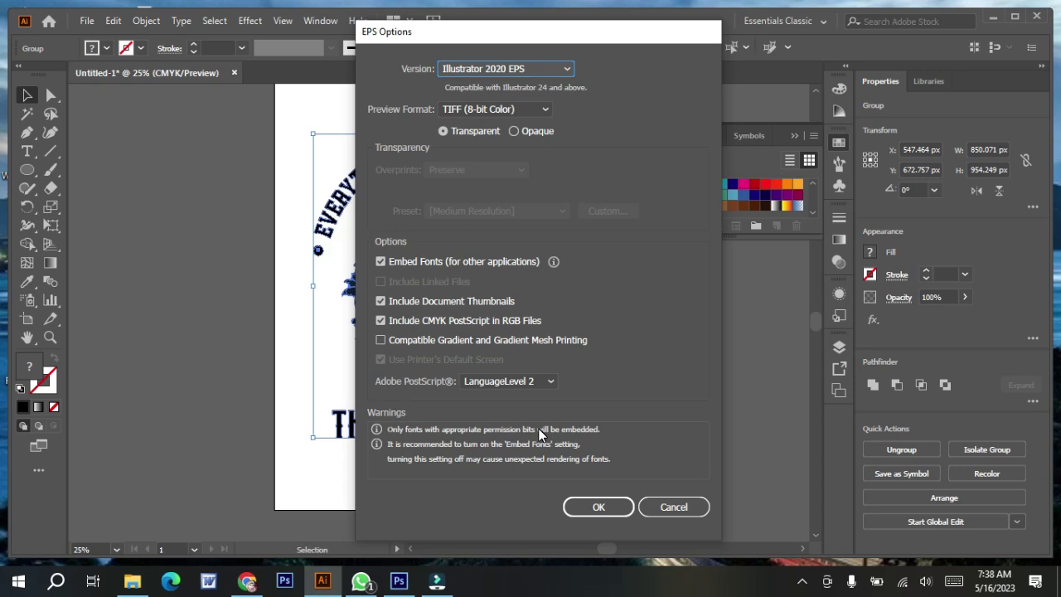
# - Set the EPS version to Illustrator 10 EPS and complete the save in the older format
pyautogui.click(567, 71)
pyautogui.click(514, 242)
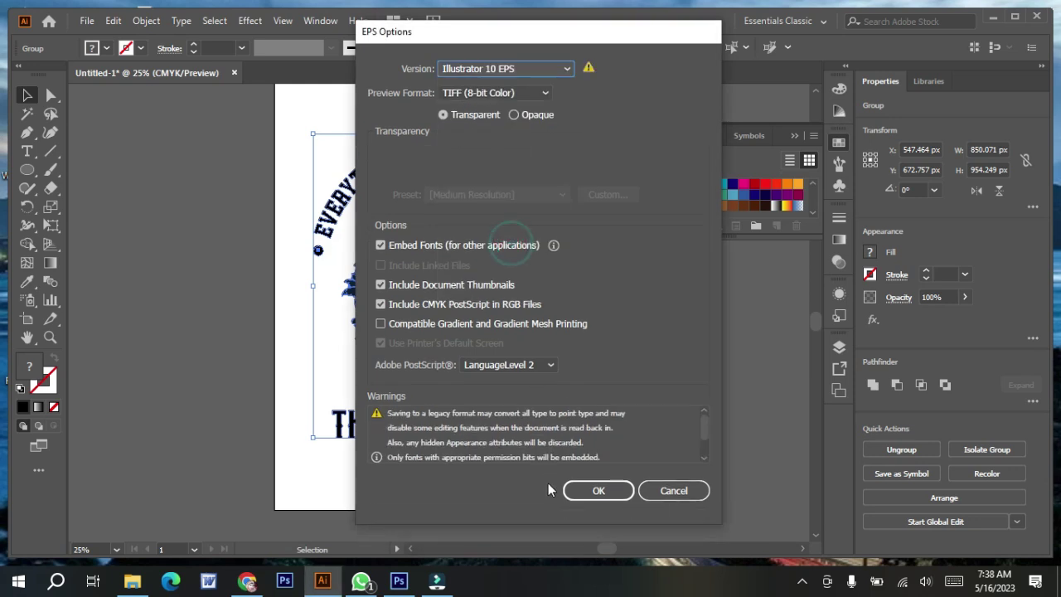
pyautogui.click(599, 491)
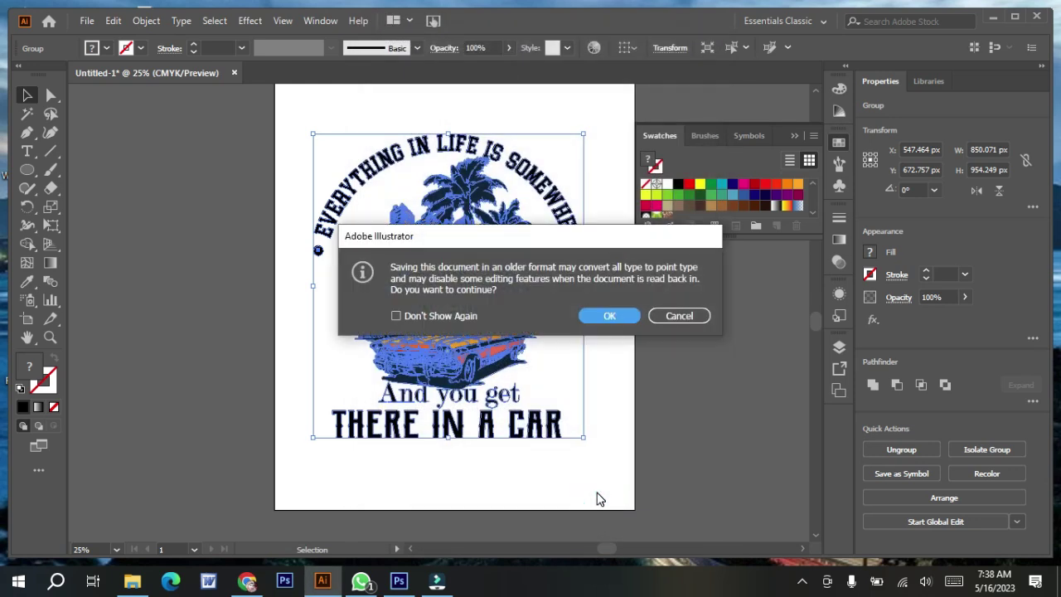
pyautogui.click(610, 317)
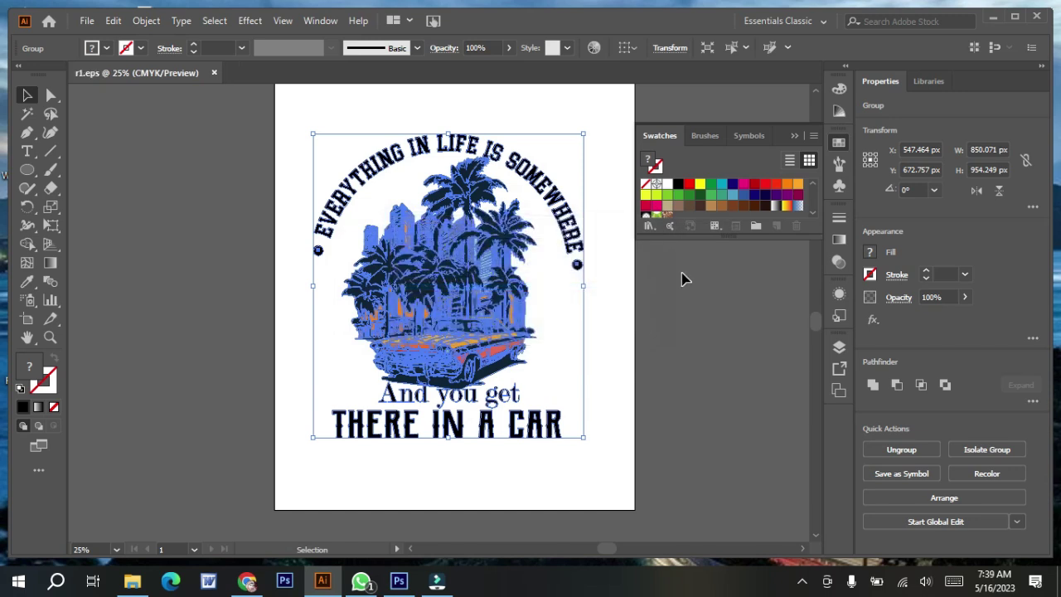
# - Start exporting the design and choose the "portfolio" folder on the E: drive as the destination
pyautogui.click(87, 22)
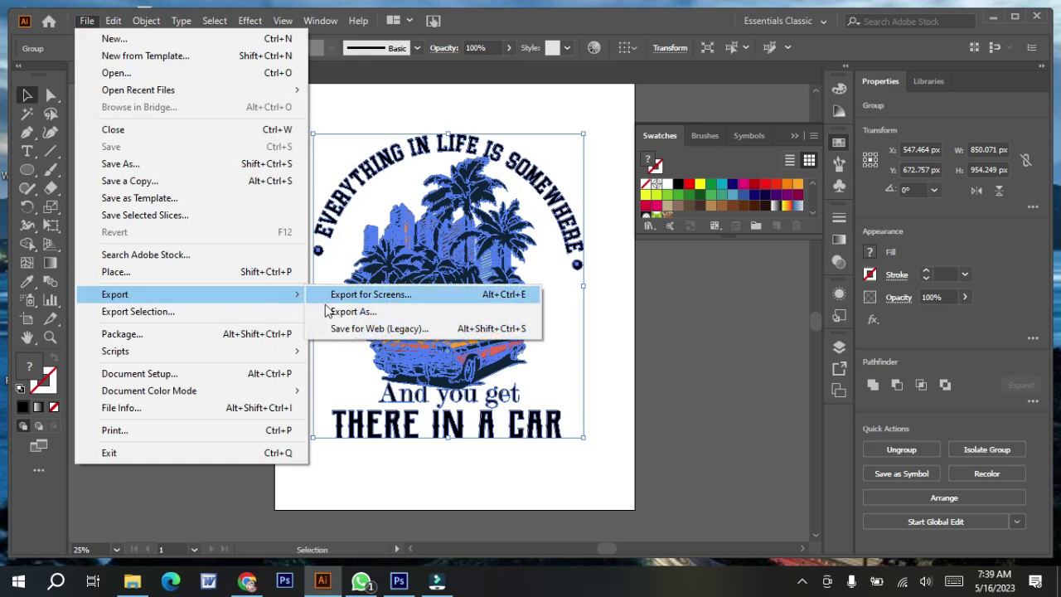
pyautogui.click(333, 312)
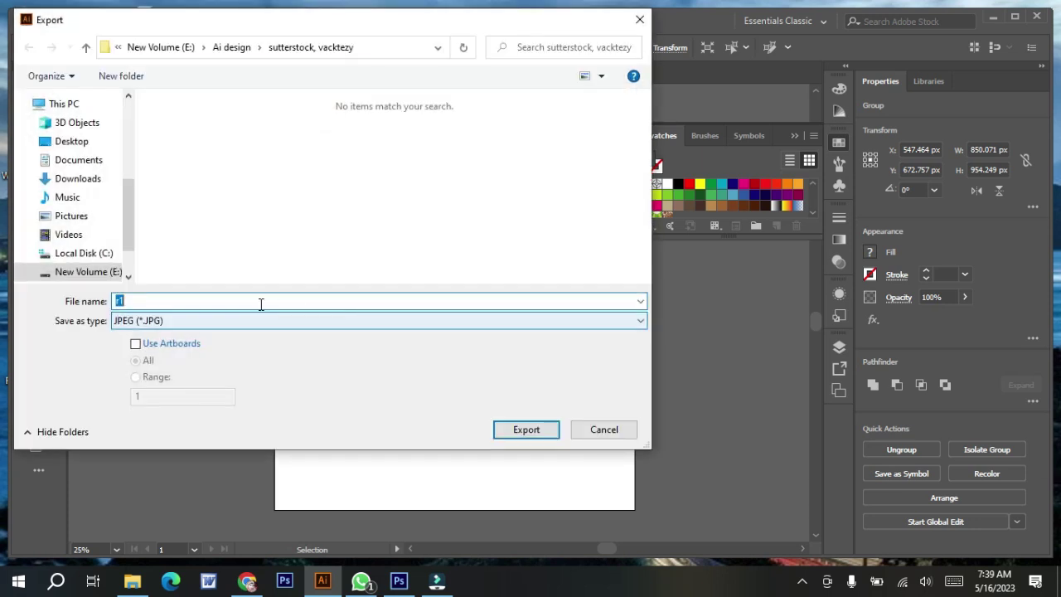
pyautogui.click(86, 46)
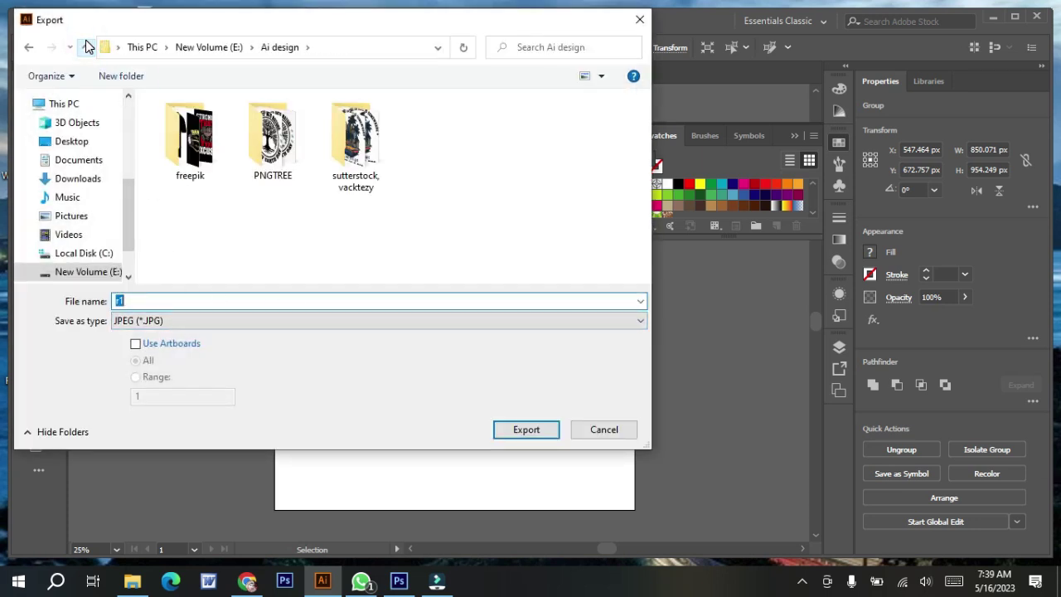
pyautogui.click(86, 46)
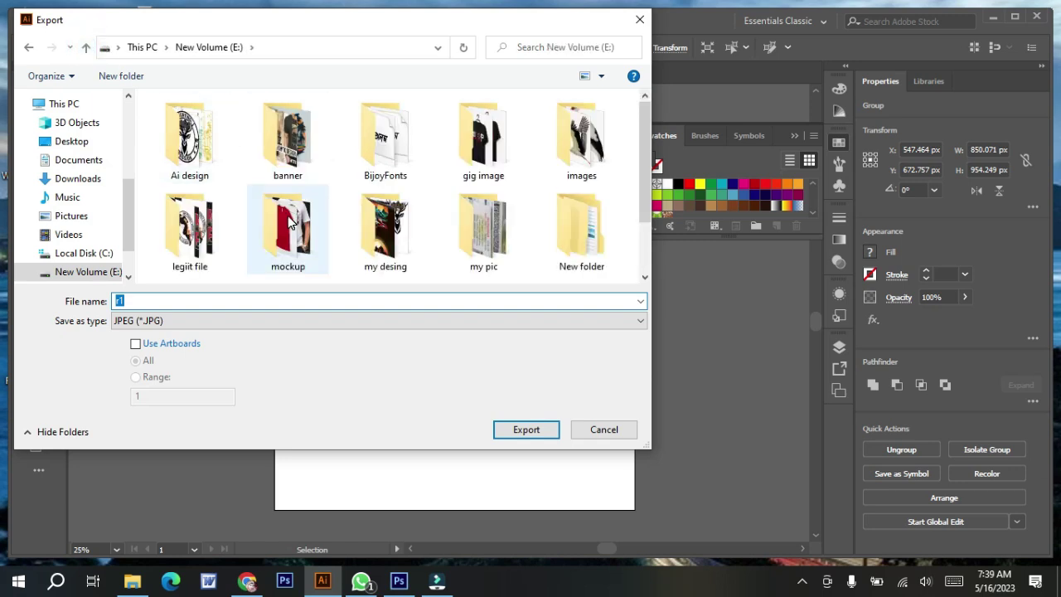
pyautogui.scroll(-1, 248, 215)
pyautogui.doubleClick(200, 241)
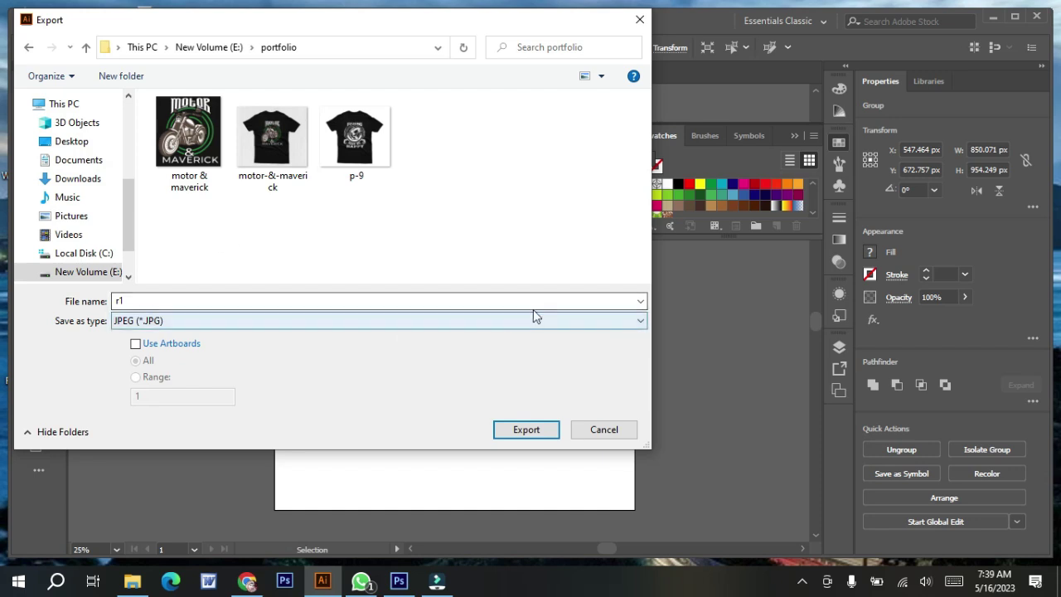
# - Export the design in PNG format as "r 2" with Use Artboards enabled for all artboards
pyautogui.click(639, 322)
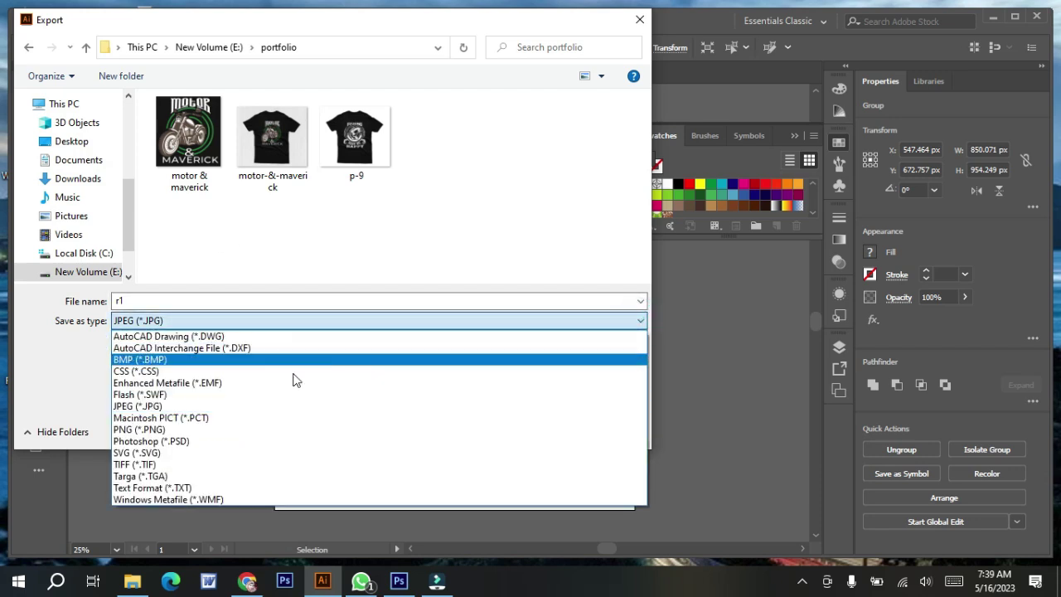
pyautogui.click(222, 429)
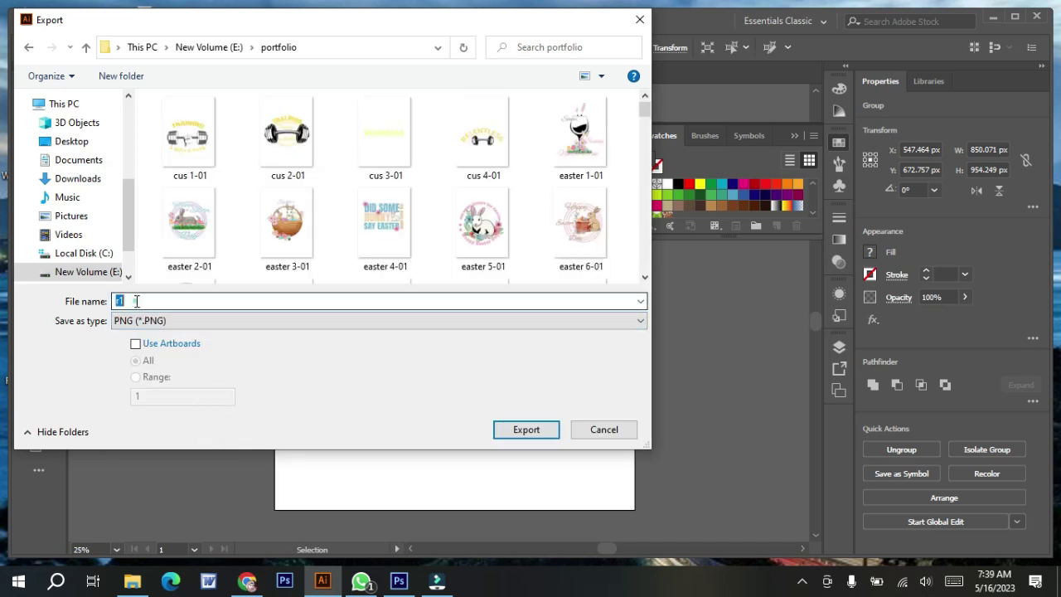
pyautogui.write('r')
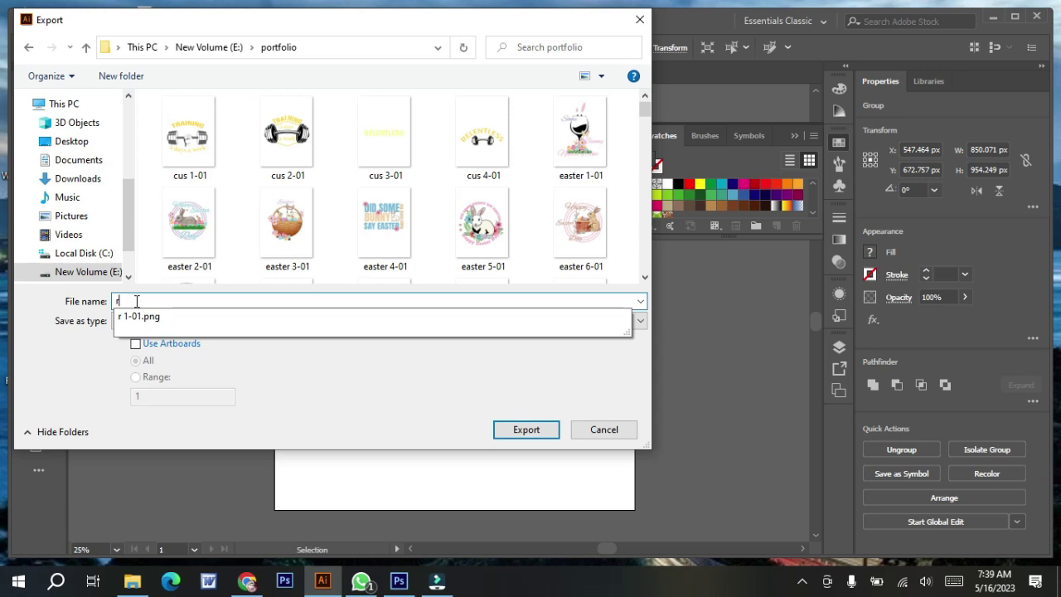
pyautogui.write(' 2')
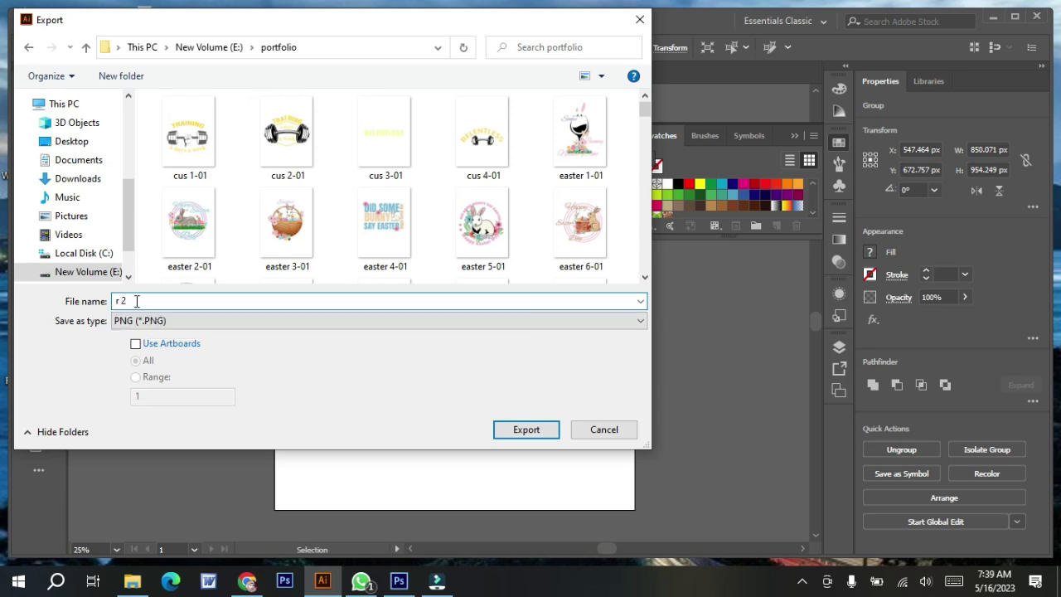
pyautogui.click(135, 343)
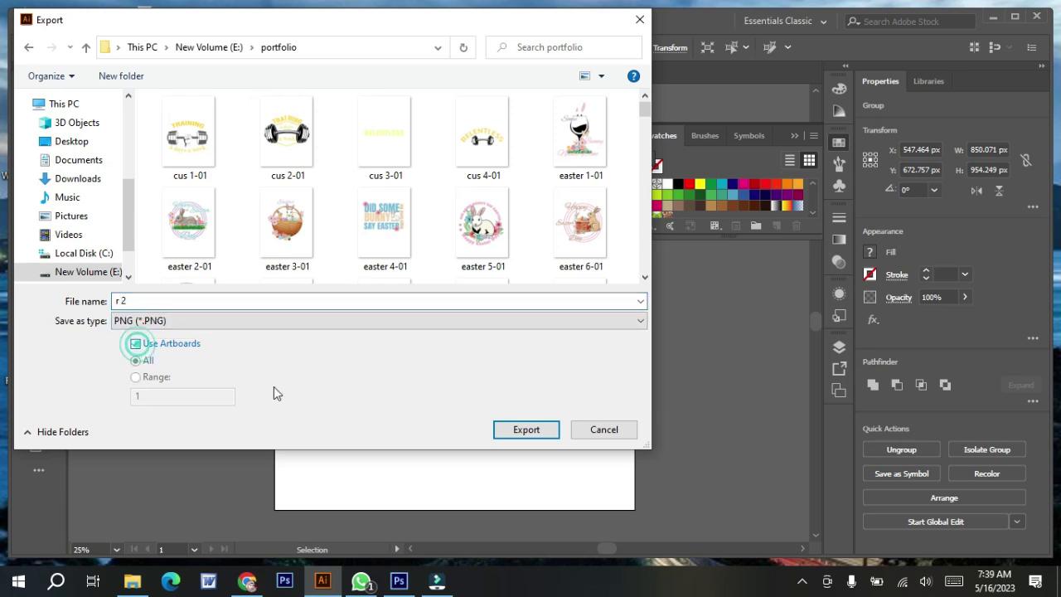
pyautogui.click(516, 431)
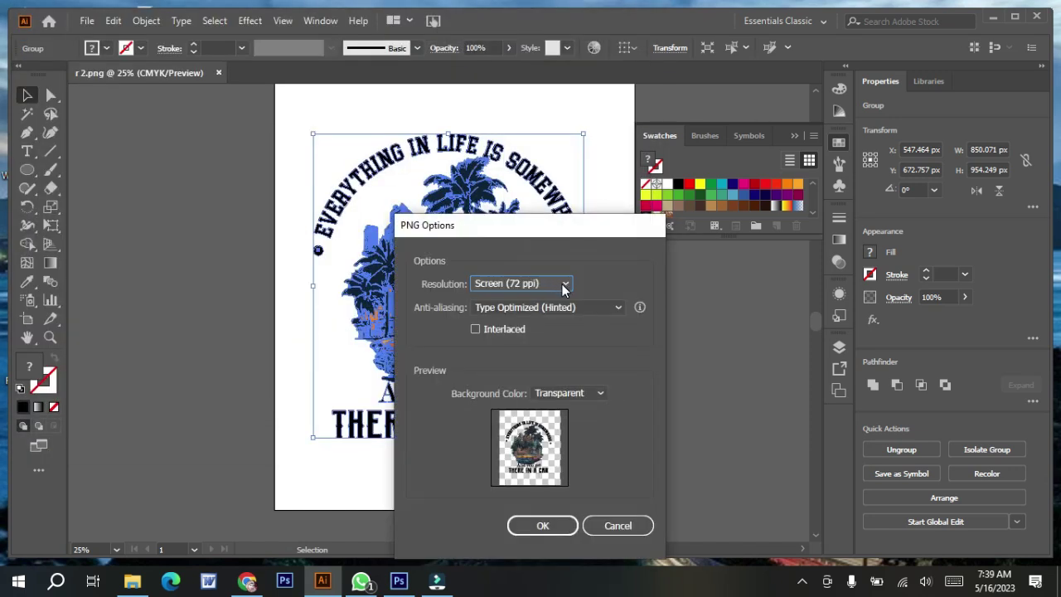
# - Set the PNG resolution to High (300 ppi), finish the export with a transparent background, and deselect the design
pyautogui.click(563, 286)
pyautogui.click(541, 340)
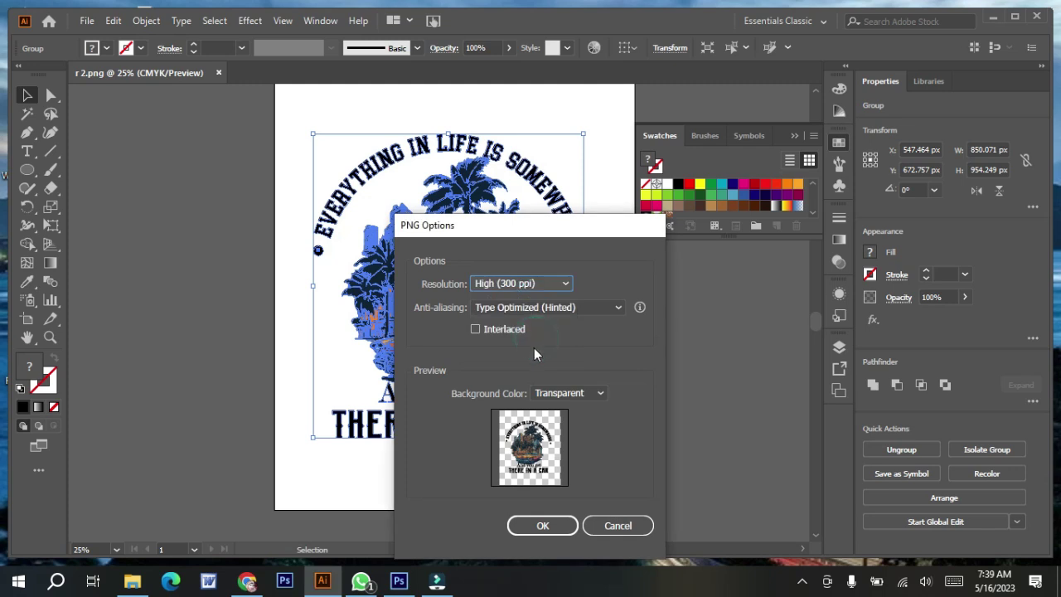
pyautogui.click(543, 525)
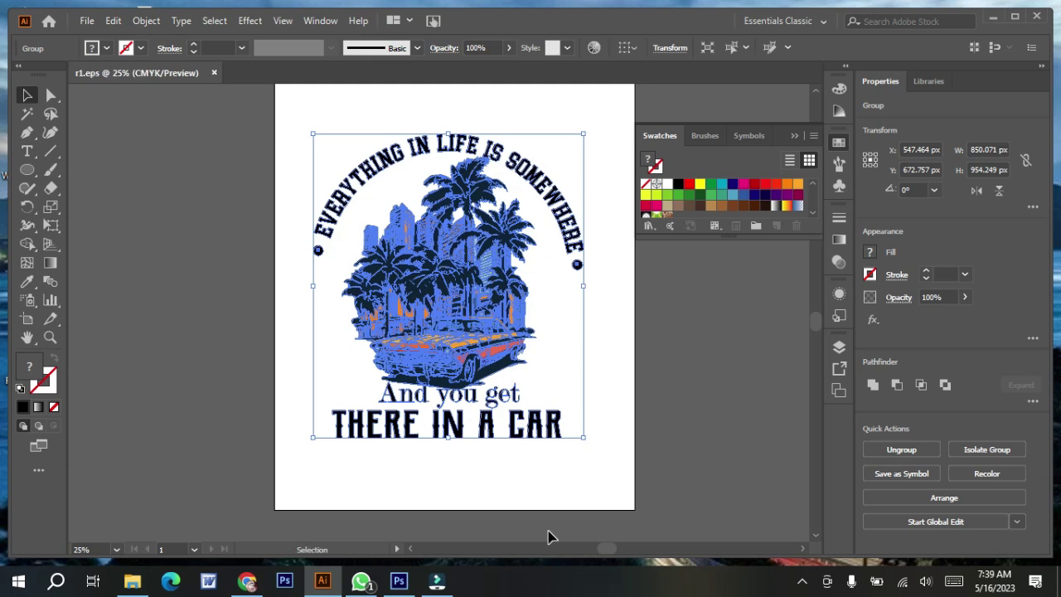
pyautogui.click(690, 372)
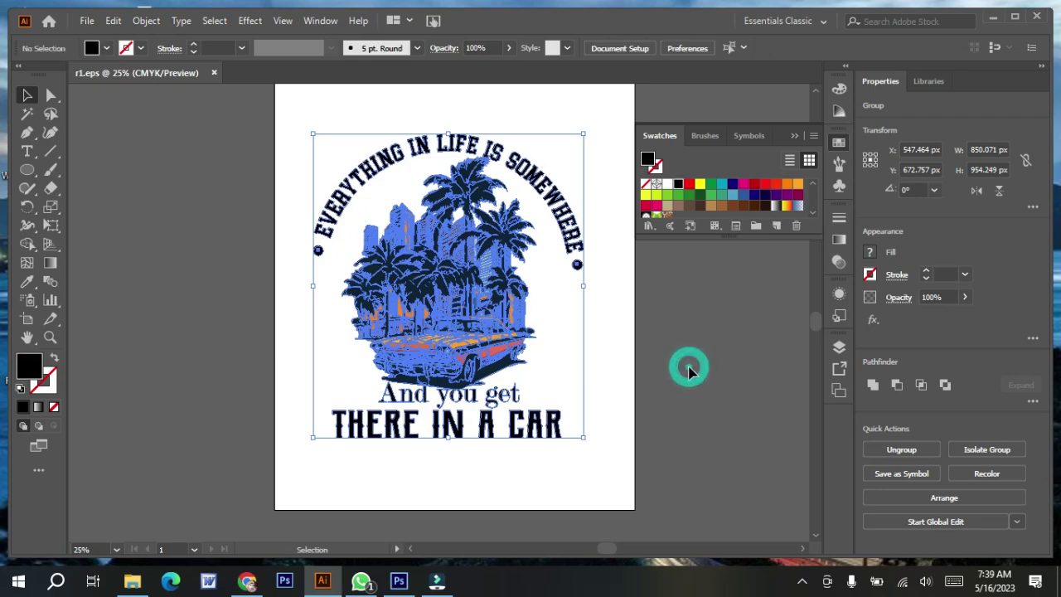
# - Switch to Photoshop and open the T-shirt mockup file "OX6O741" from the "mockup" folder
pyautogui.click(992, 16)
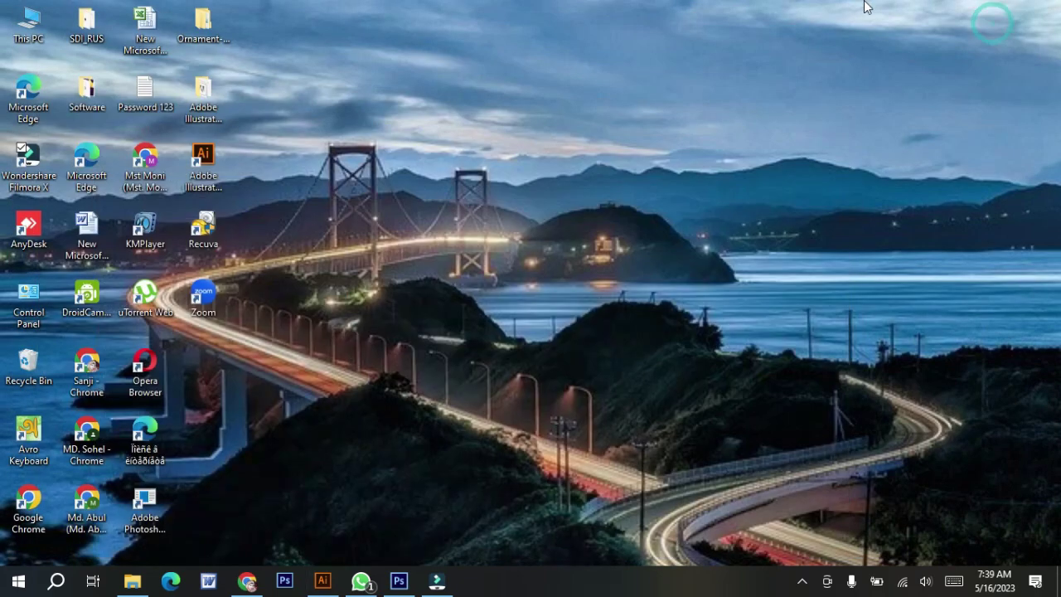
pyautogui.click(399, 580)
pyautogui.click(43, 10)
pyautogui.click(65, 43)
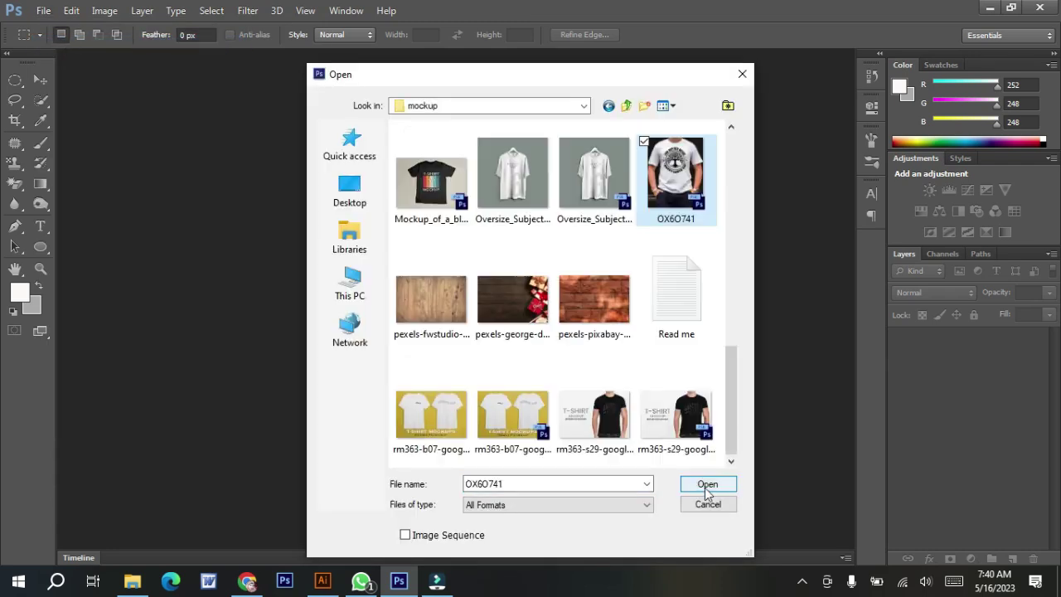
pyautogui.click(706, 484)
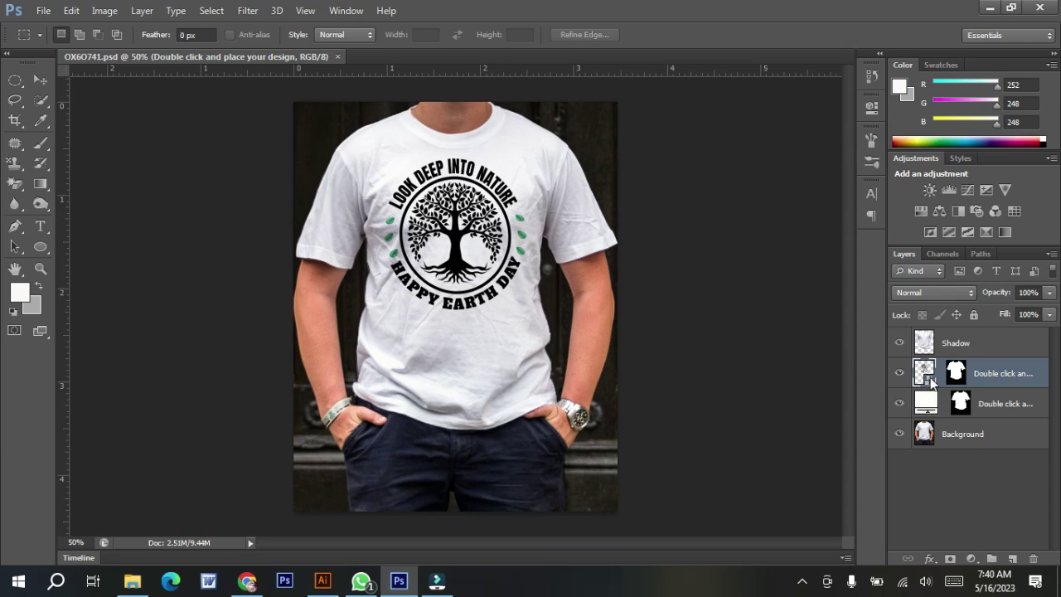
# - Open the mockup's design smart object and place "r 2-01" from the "portfolio" folder in it, scaled to about 19%
pyautogui.doubleClick(930, 377)
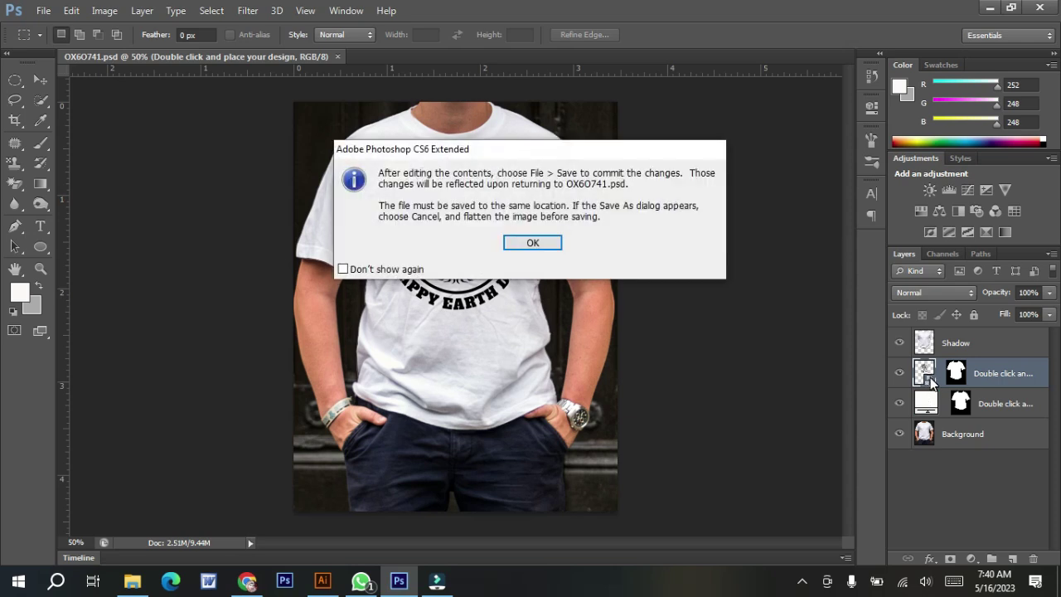
pyautogui.click(523, 242)
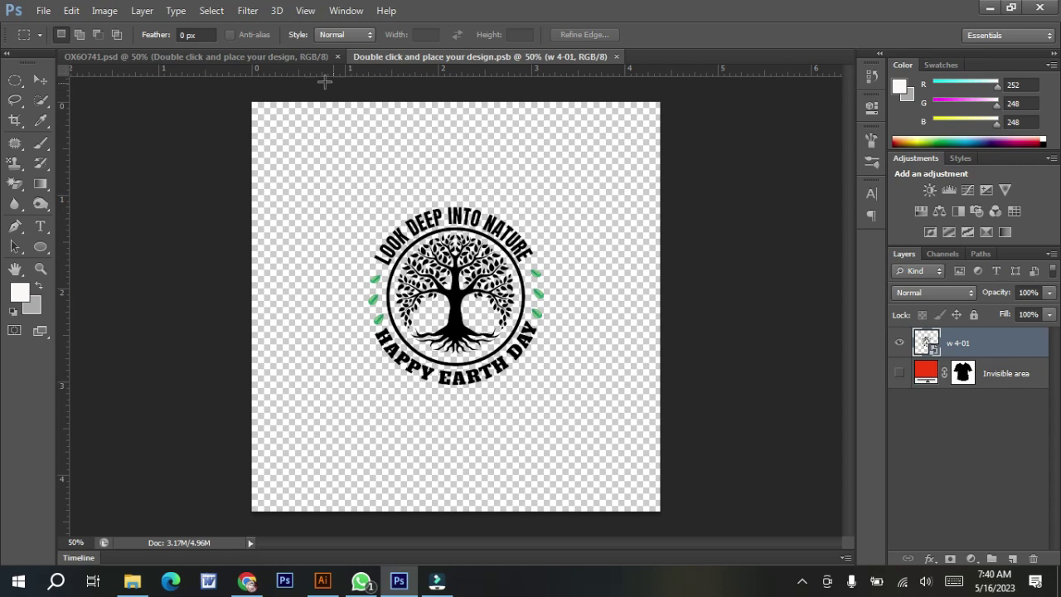
pyautogui.click(43, 11)
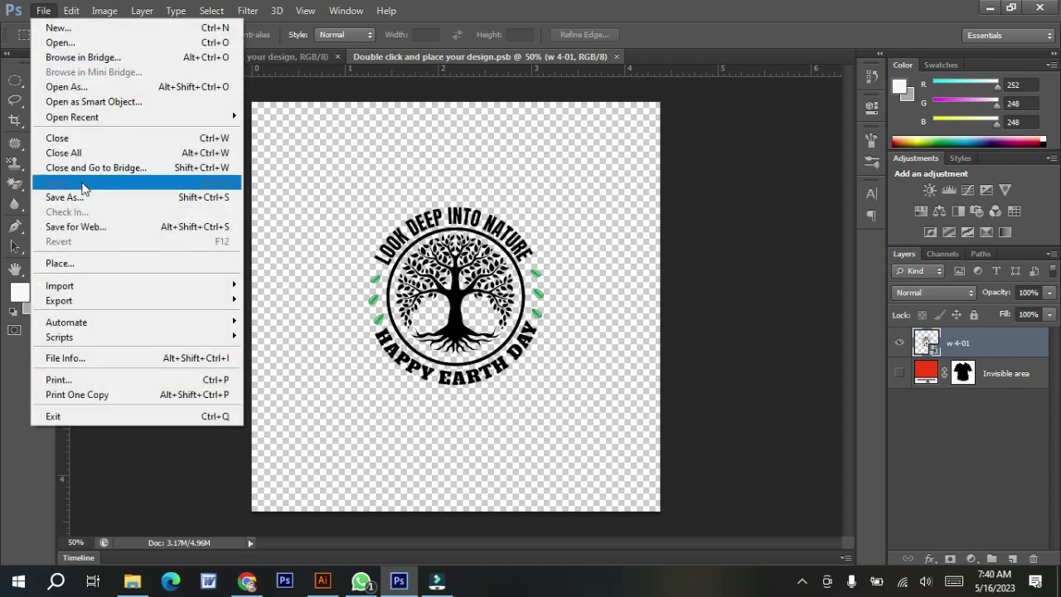
pyautogui.click(100, 258)
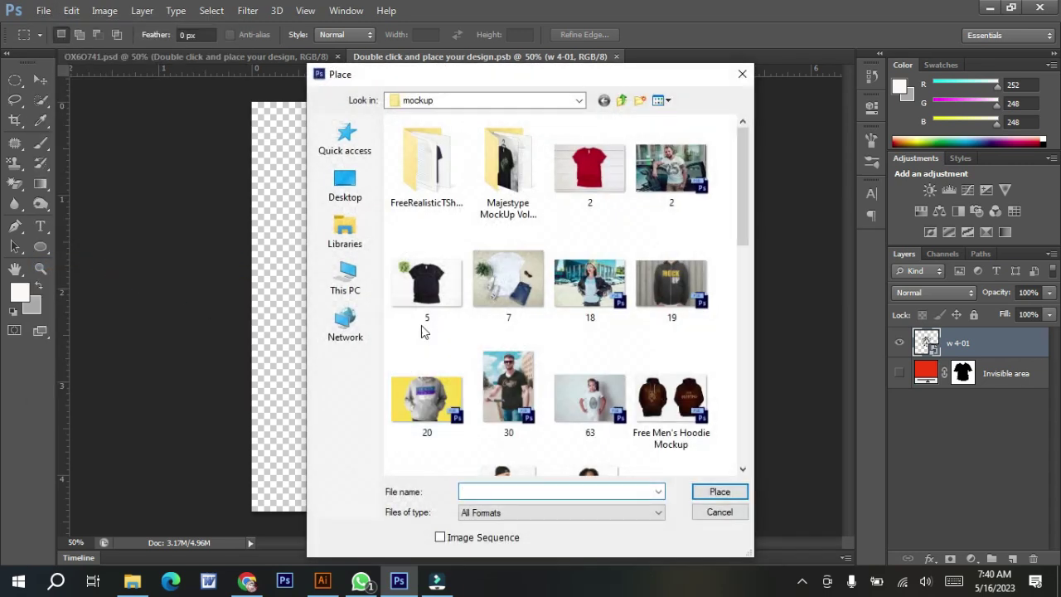
pyautogui.click(572, 192)
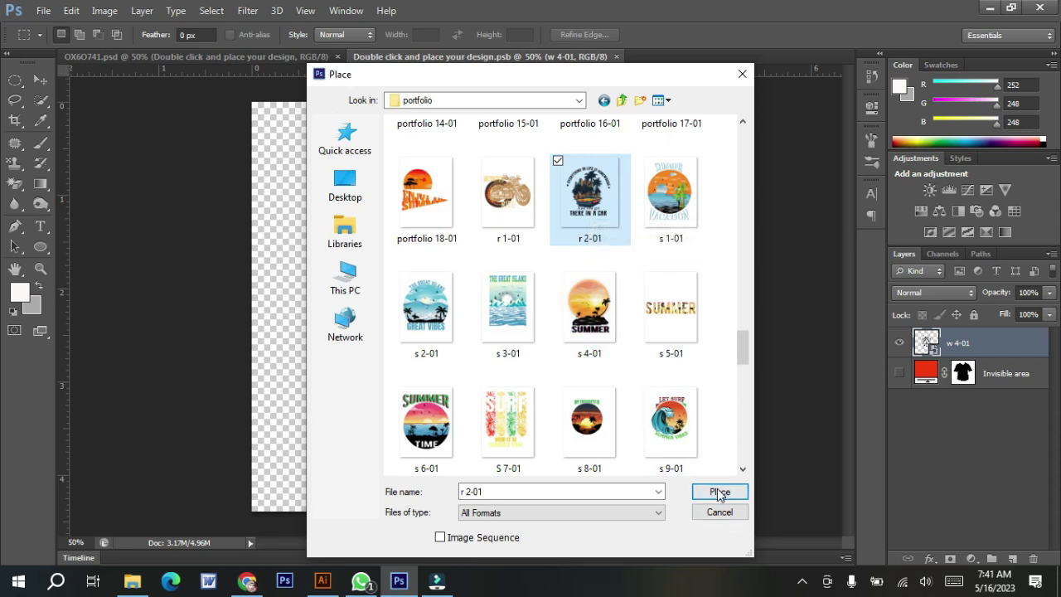
pyautogui.click(719, 492)
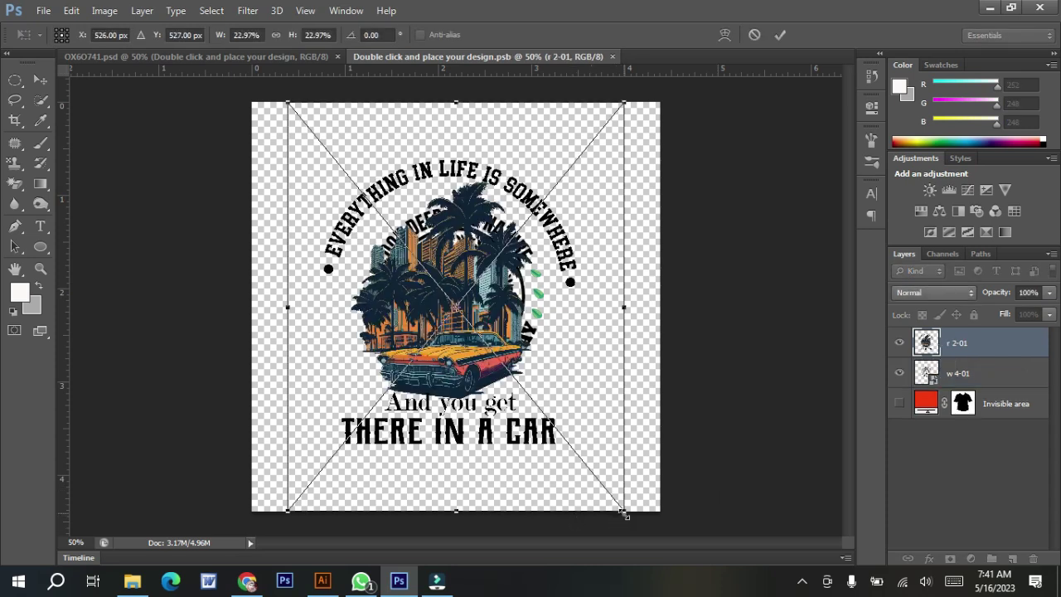
pyautogui.moveTo(625, 514); pyautogui.dragTo(597, 438)
pyautogui.press('Return')
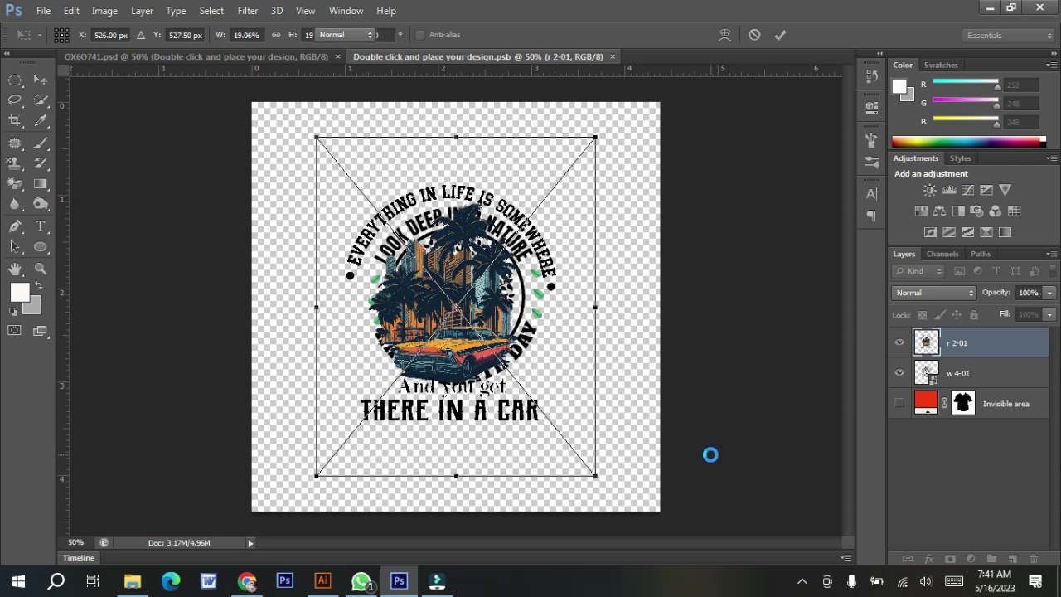
# - Hide the old "w 4-01" tree design layer, then save the smart object's contents and return to the OX6O741 mockup
pyautogui.click(898, 374)
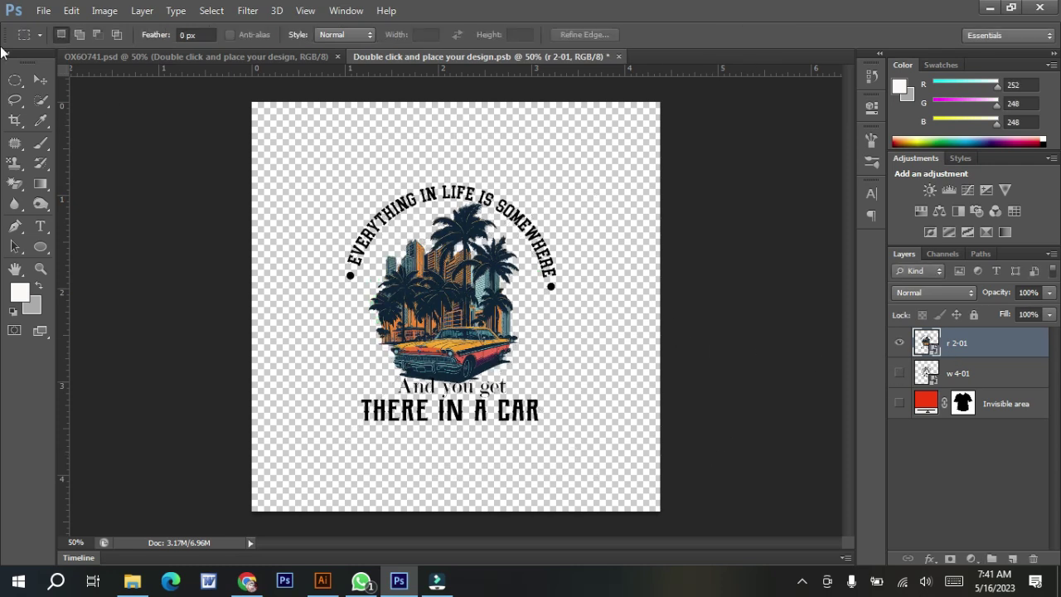
pyautogui.click(43, 10)
pyautogui.click(76, 188)
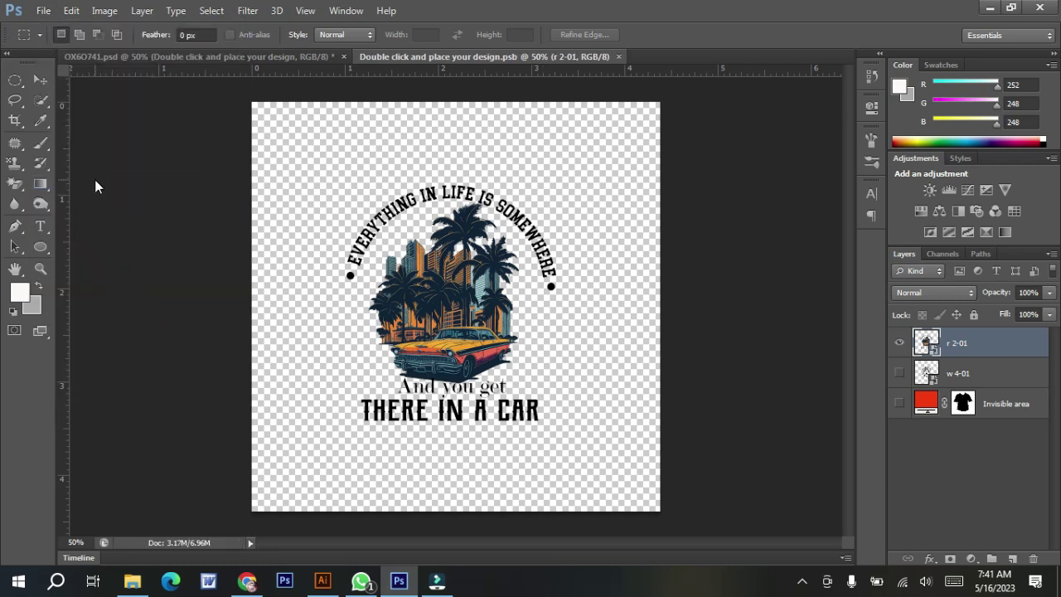
pyautogui.click(189, 55)
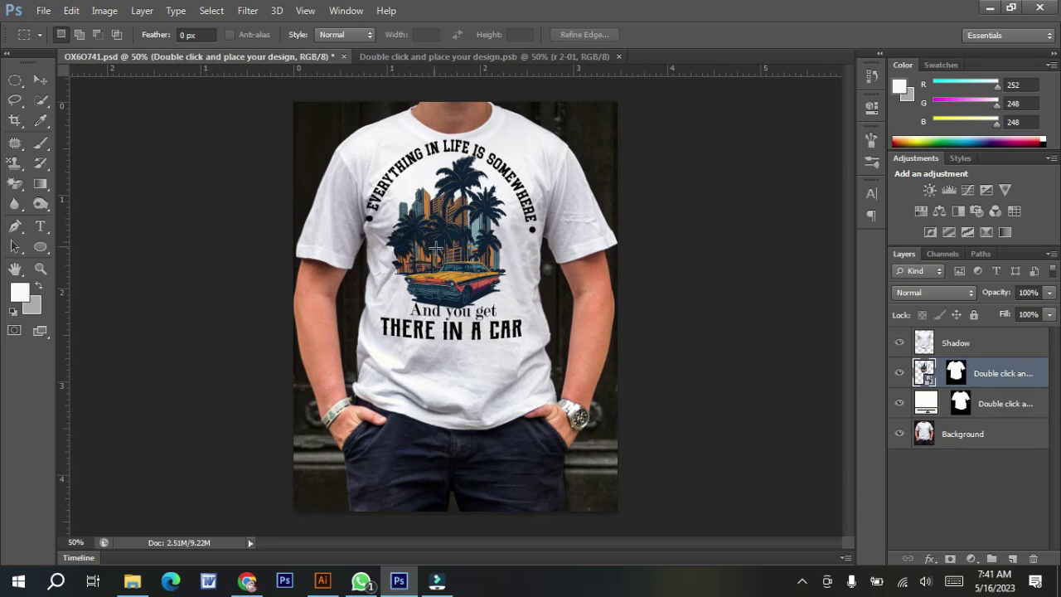
# - Scale the palm-and-car design on the shirt to about 70% and move it slightly lower to centre it on the chest
pyautogui.click(41, 80)
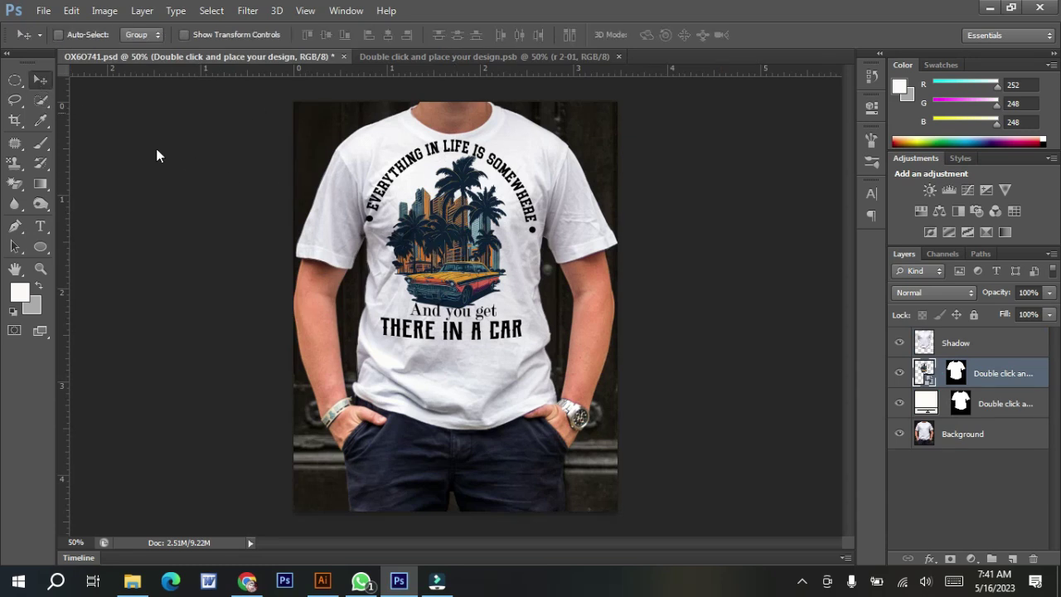
pyautogui.moveTo(435, 264); pyautogui.dragTo(439, 273)
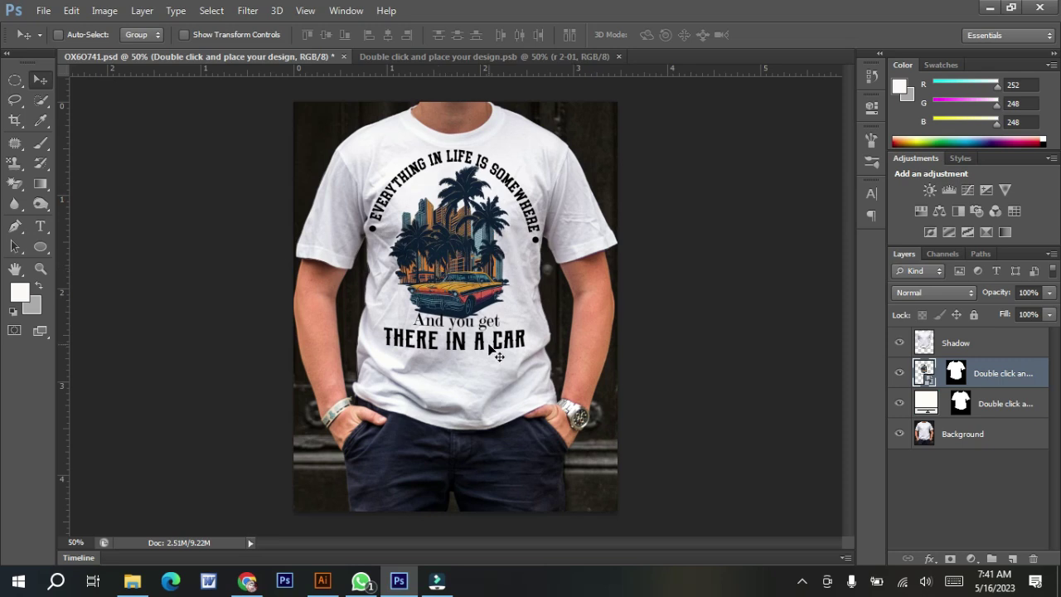
pyautogui.hotkey('ctrl', 't')
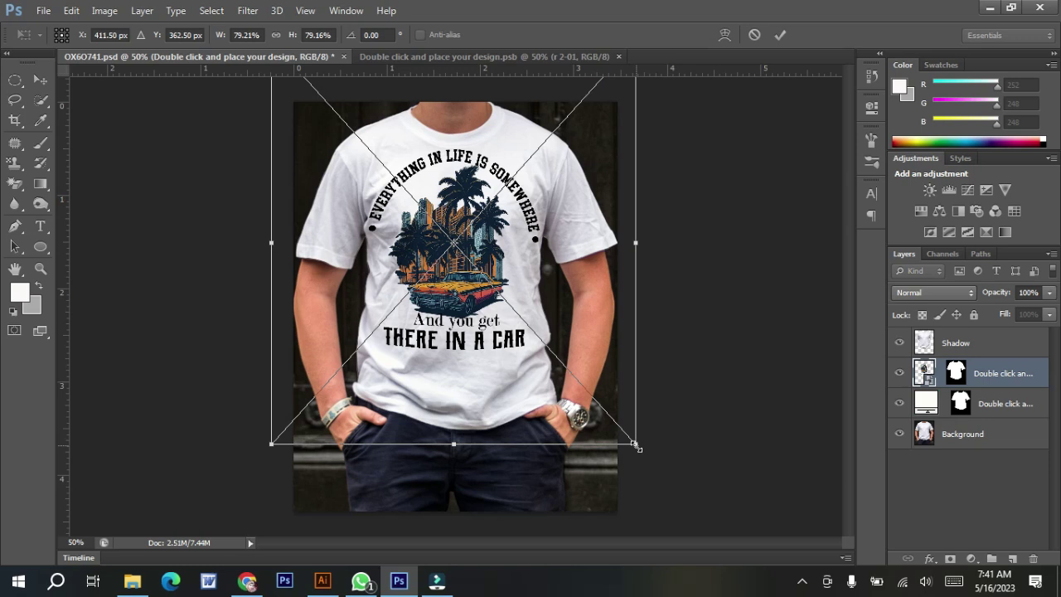
pyautogui.moveTo(635, 444); pyautogui.dragTo(614, 420)
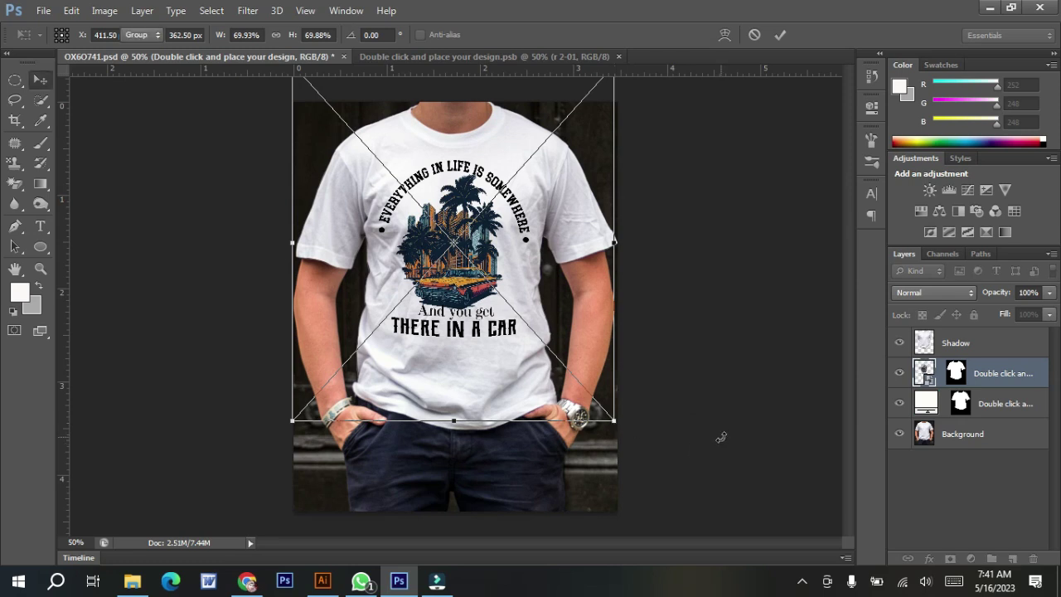
pyautogui.press('Return')
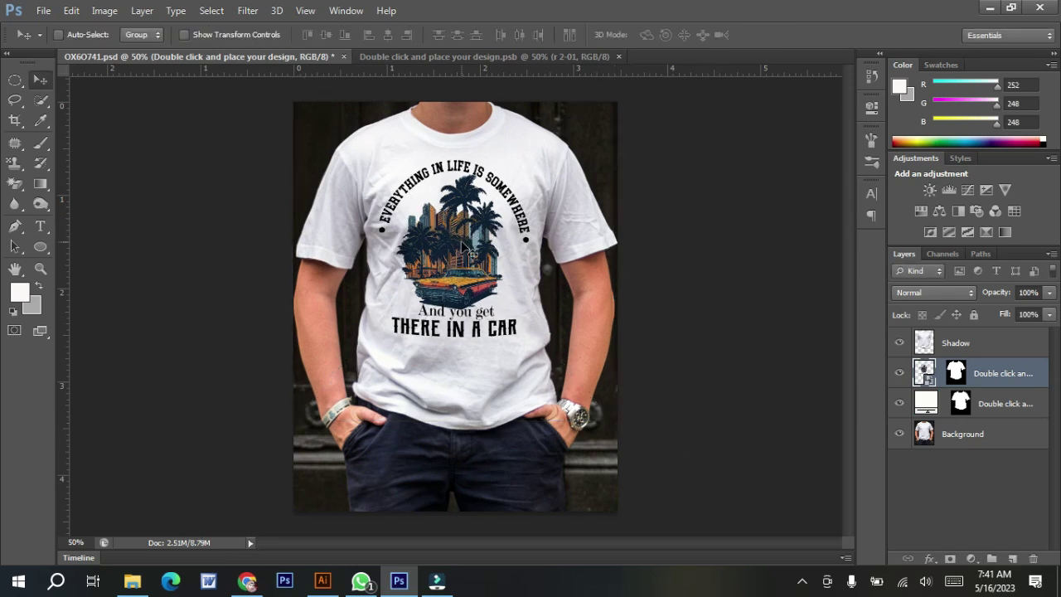
pyautogui.moveTo(463, 245); pyautogui.dragTo(467, 249)
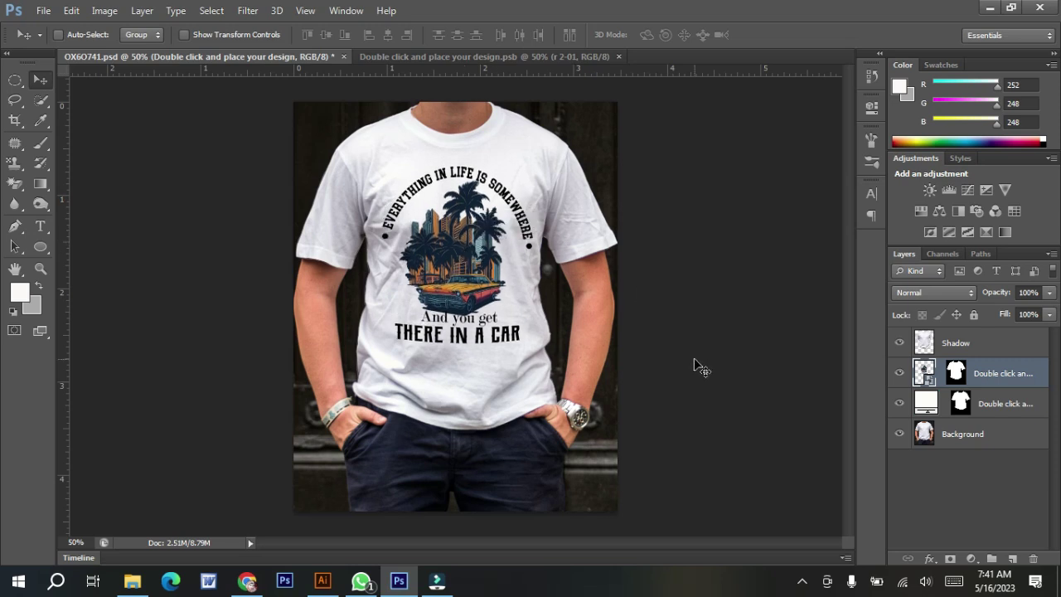